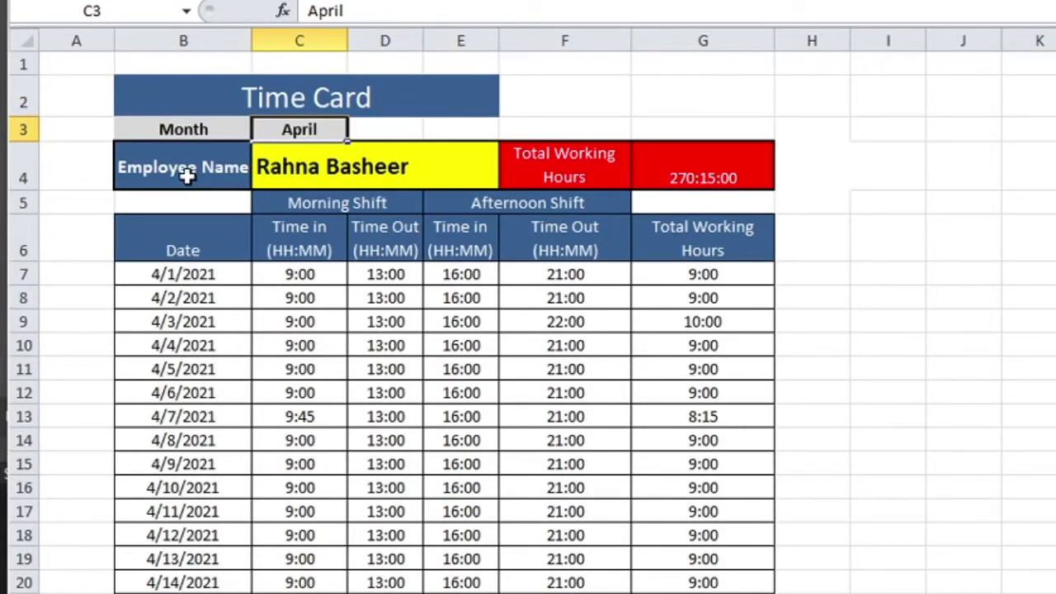
# Step: Review the finished time card's Employee Name label, G4 monthly total and column headings
pyautogui.click(240, 171)
pyautogui.click(685, 171)
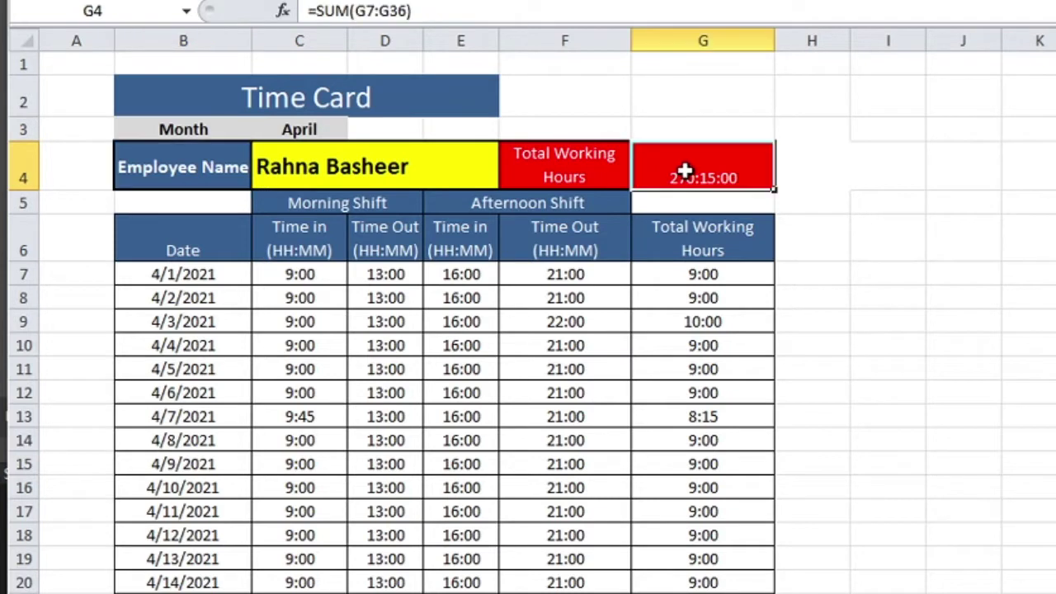
pyautogui.click(198, 247)
pyautogui.click(324, 248)
pyautogui.click(384, 247)
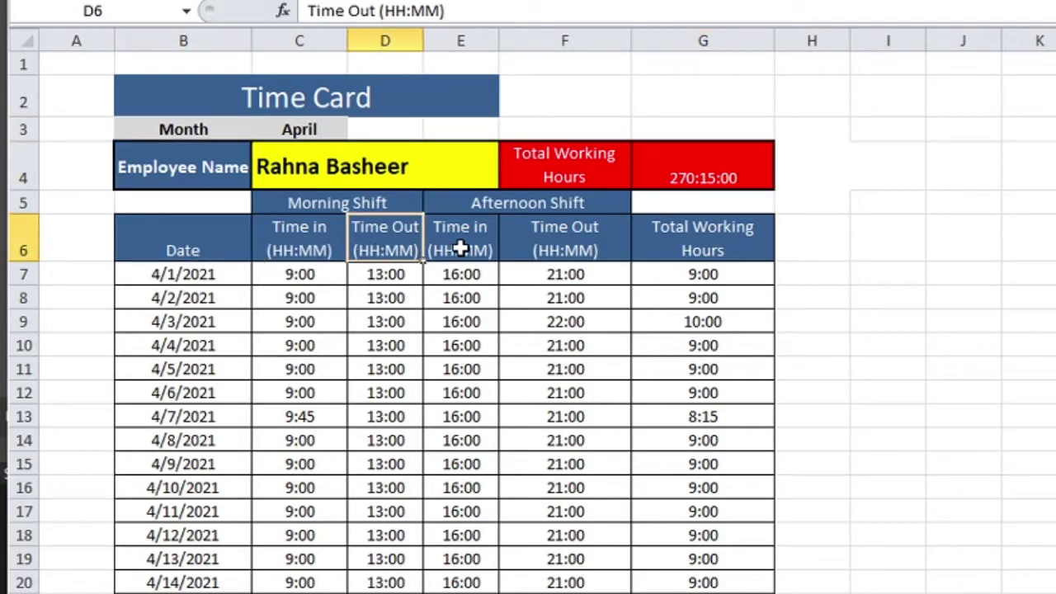
pyautogui.click(462, 249)
pyautogui.click(611, 247)
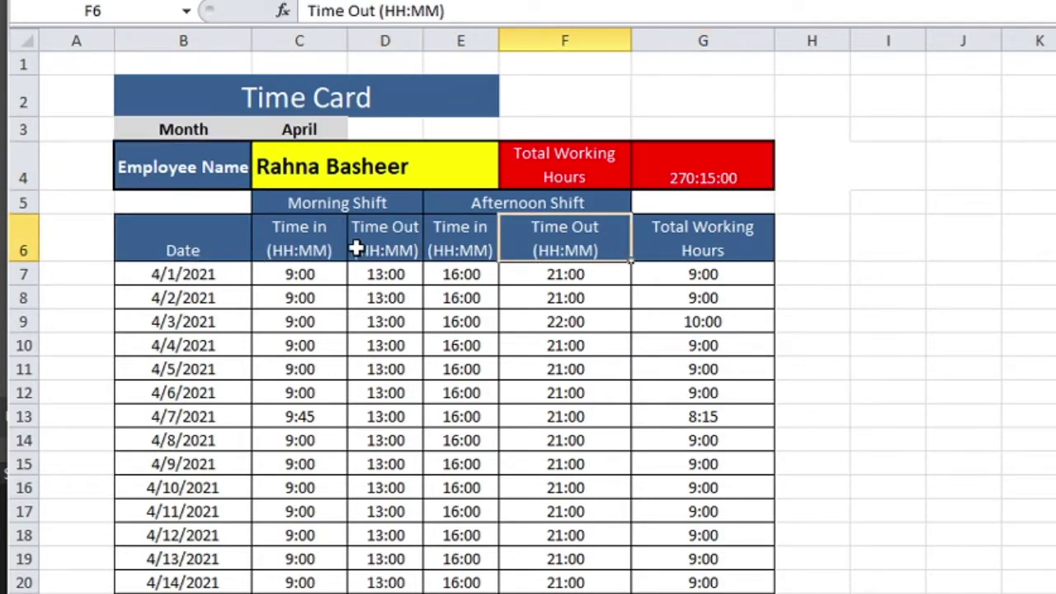
pyautogui.click(686, 260)
# Step: Scroll down and back up through the April time card's daily rows
pyautogui.scroll(-3, 577, 359)
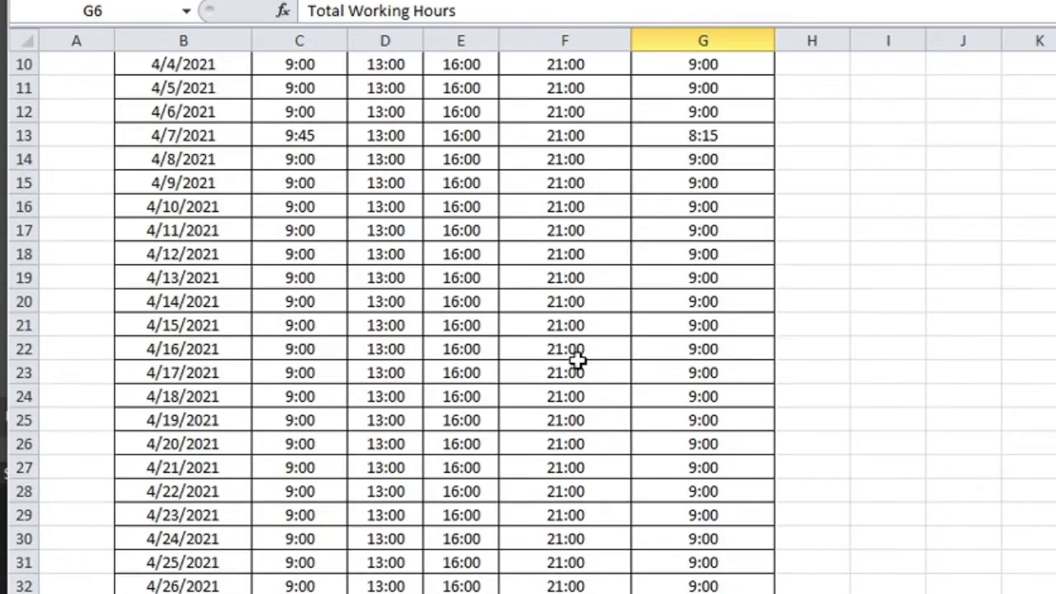
pyautogui.scroll(-3, 577, 359)
pyautogui.scroll(6, 578, 359)
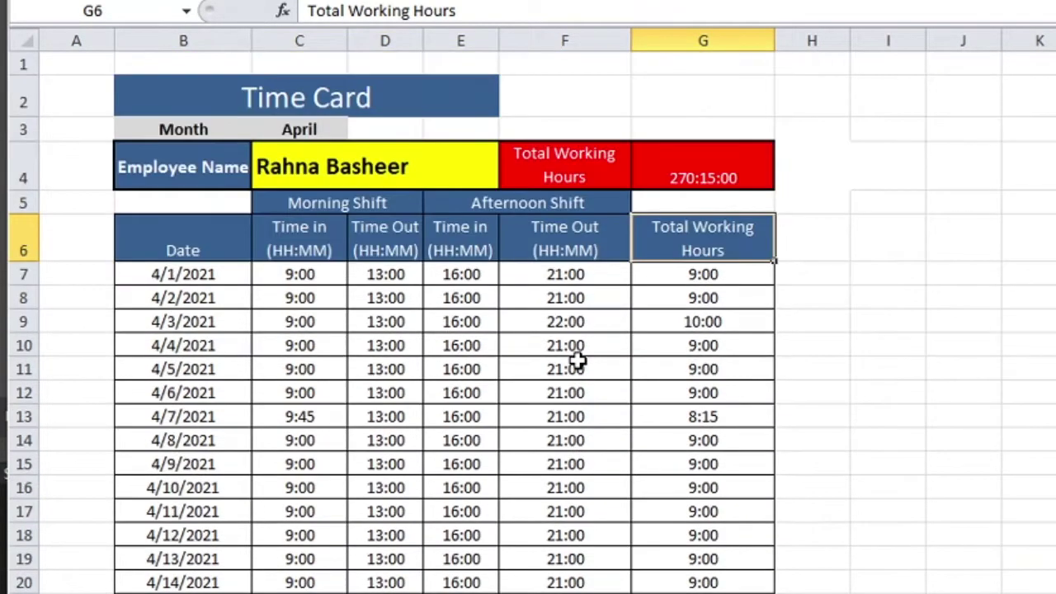
pyautogui.scroll(-2, 577, 359)
pyautogui.scroll(2, 578, 359)
pyautogui.scroll(-1, 279, 368)
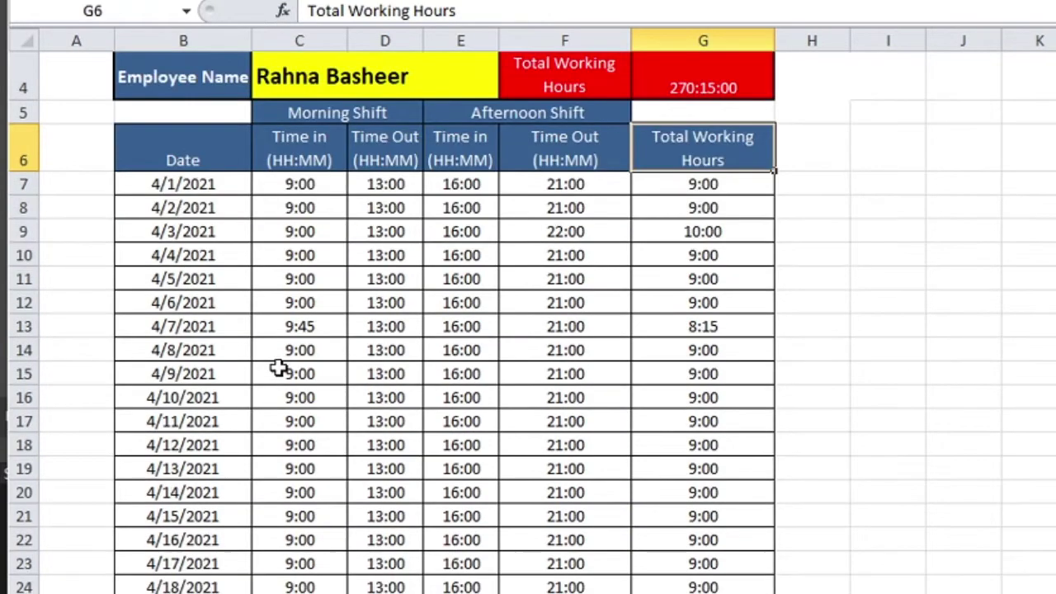
pyautogui.scroll(1, 279, 369)
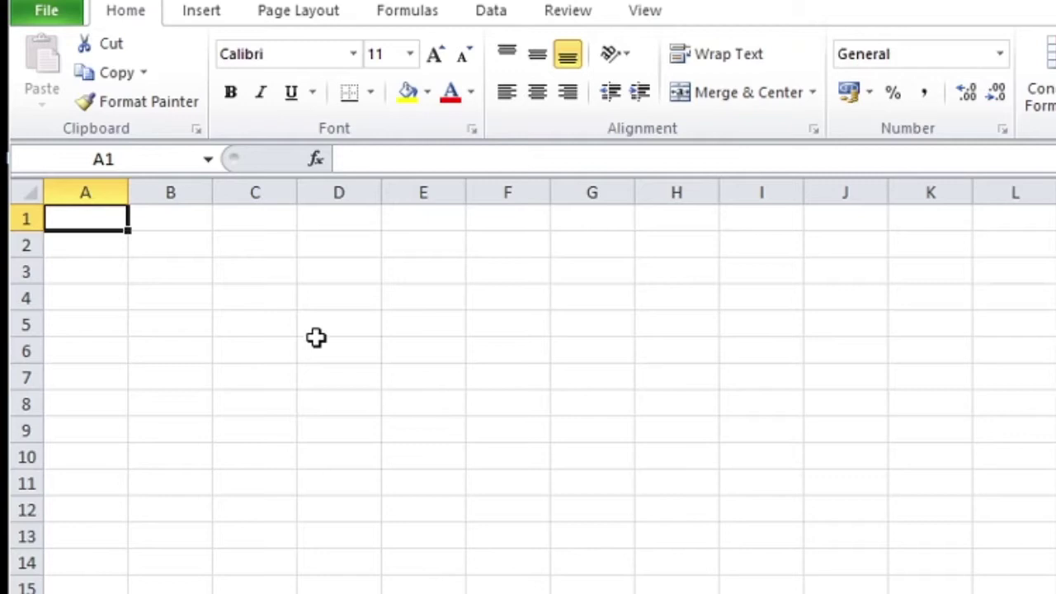
# Step: Enter 'Time Card' in B2 and enlarge its font to size 20
pyautogui.click(172, 256)
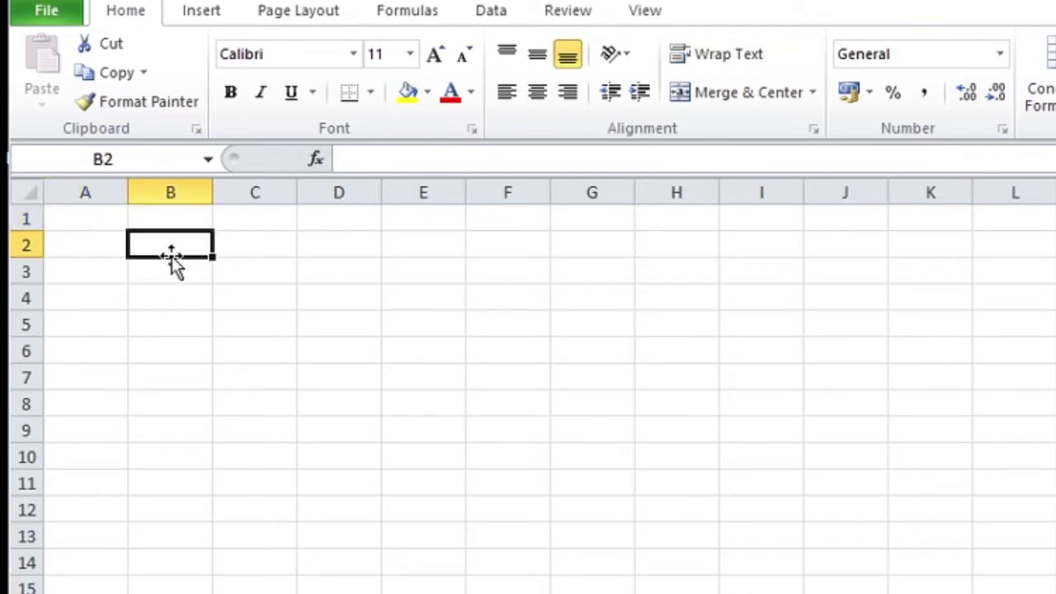
pyautogui.write('Time')
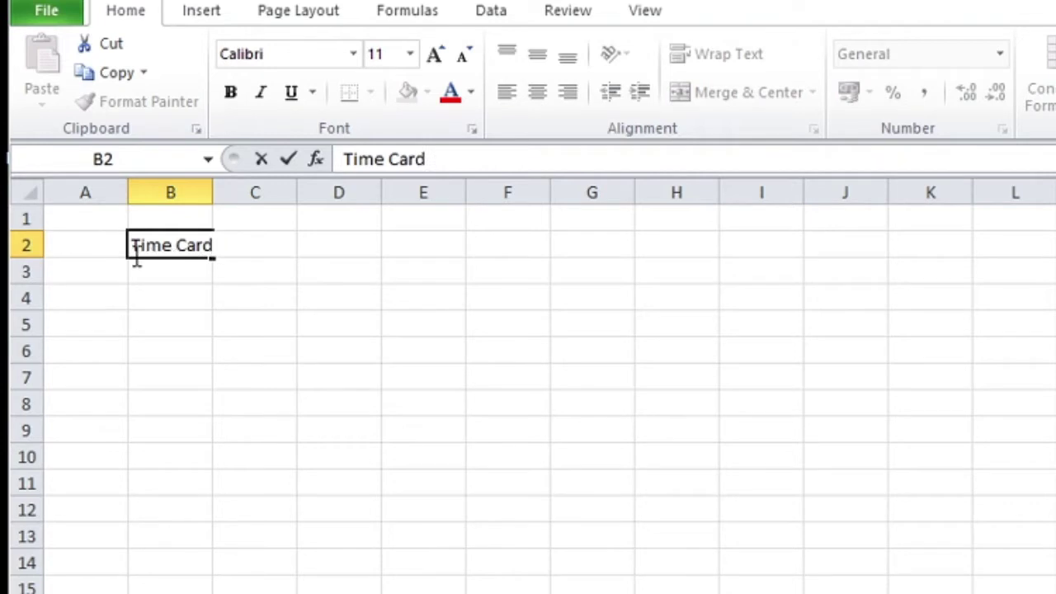
pyautogui.write(' Card')
pyautogui.click(170, 430)
pyautogui.click(170, 245)
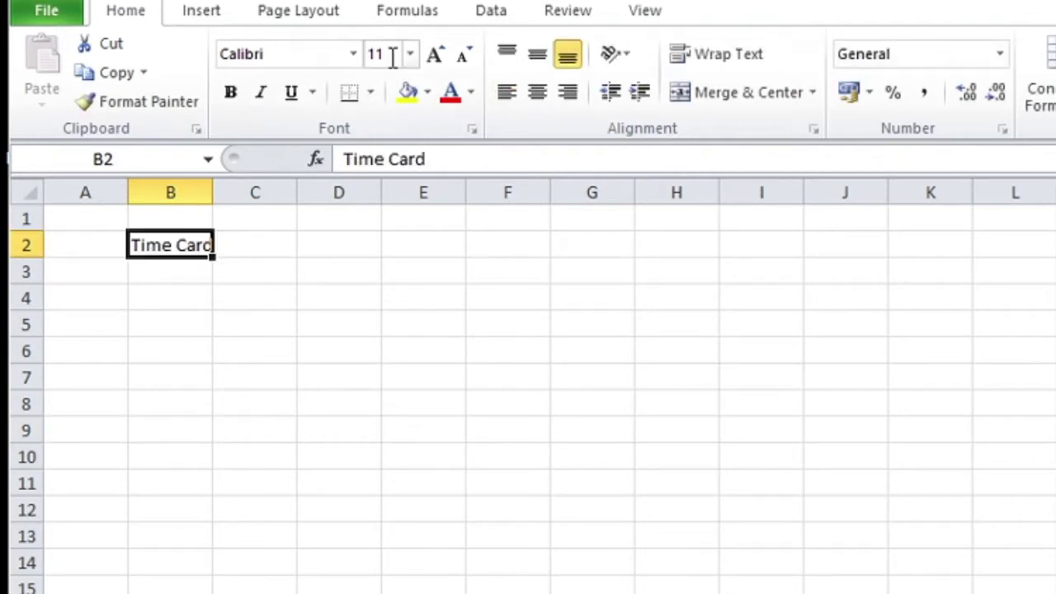
pyautogui.click(435, 53)
pyautogui.click(435, 54)
pyautogui.click(435, 53)
pyautogui.click(435, 53)
pyautogui.click(435, 54)
pyautogui.click(388, 251)
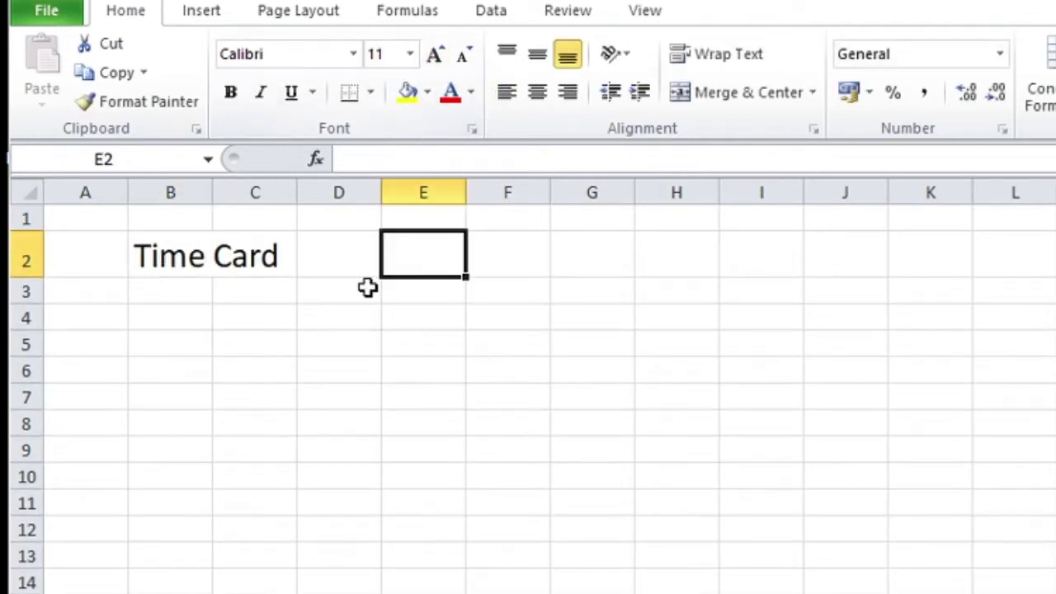
# Step: Add the label 'Employee Name' in cell B4
pyautogui.click(194, 320)
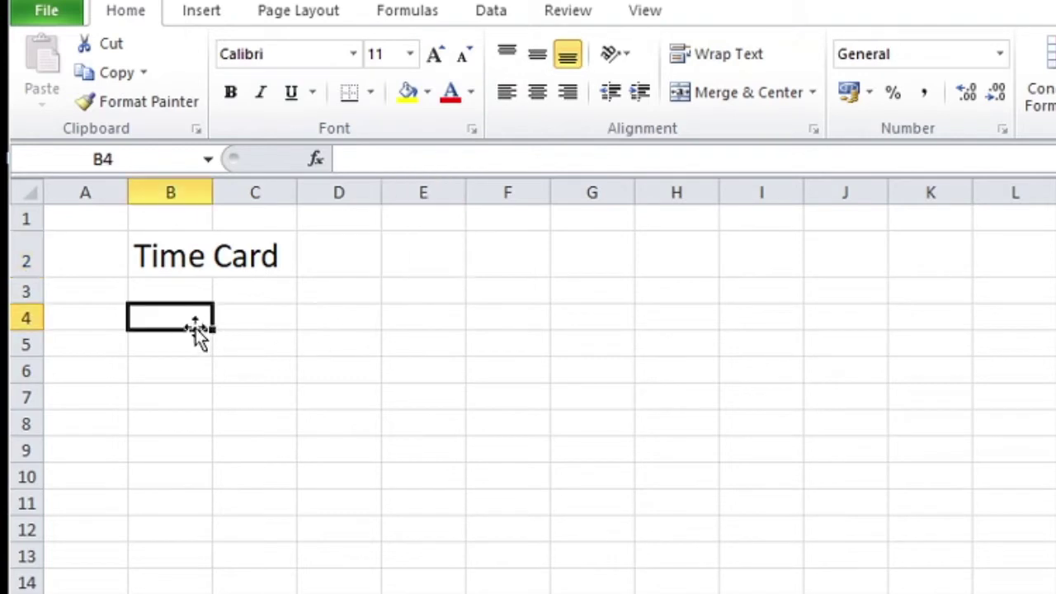
pyautogui.click(186, 294)
pyautogui.click(175, 318)
pyautogui.write('Employe')
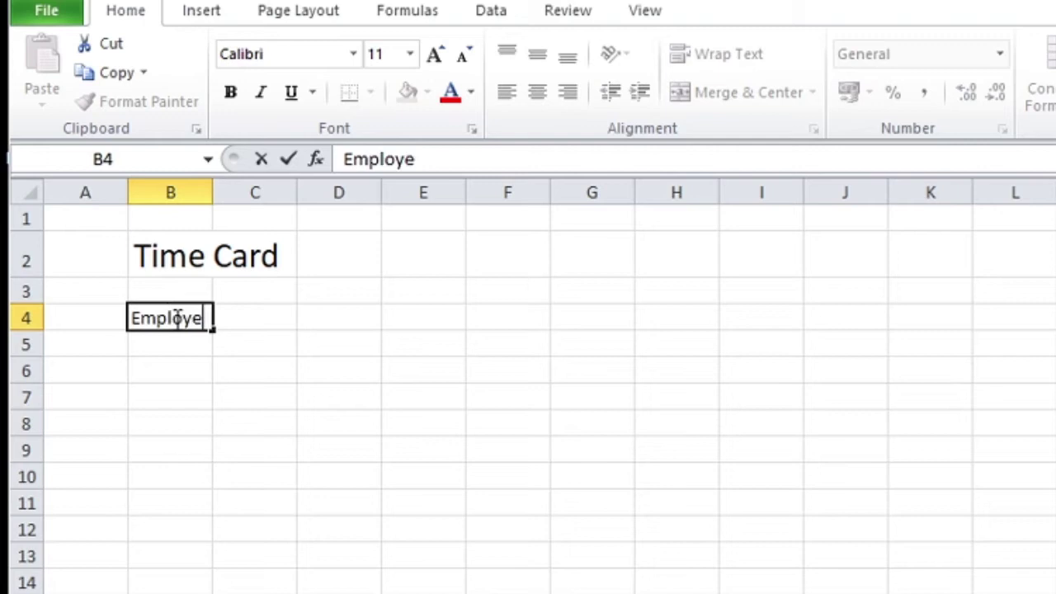
pyautogui.write('e Name')
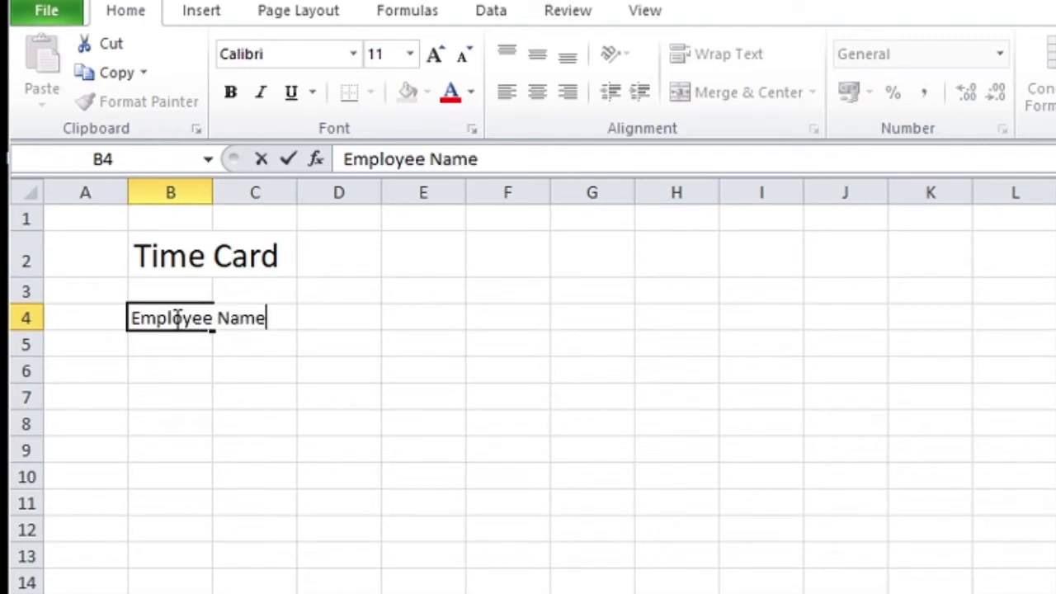
pyautogui.hotkey('ctrl', 'Return')
# Step: Fill D4:G4 yellow and merge it into one name field
pyautogui.click(338, 424)
pyautogui.moveTo(370, 321); pyautogui.dragTo(561, 322)
pyautogui.click(407, 92)
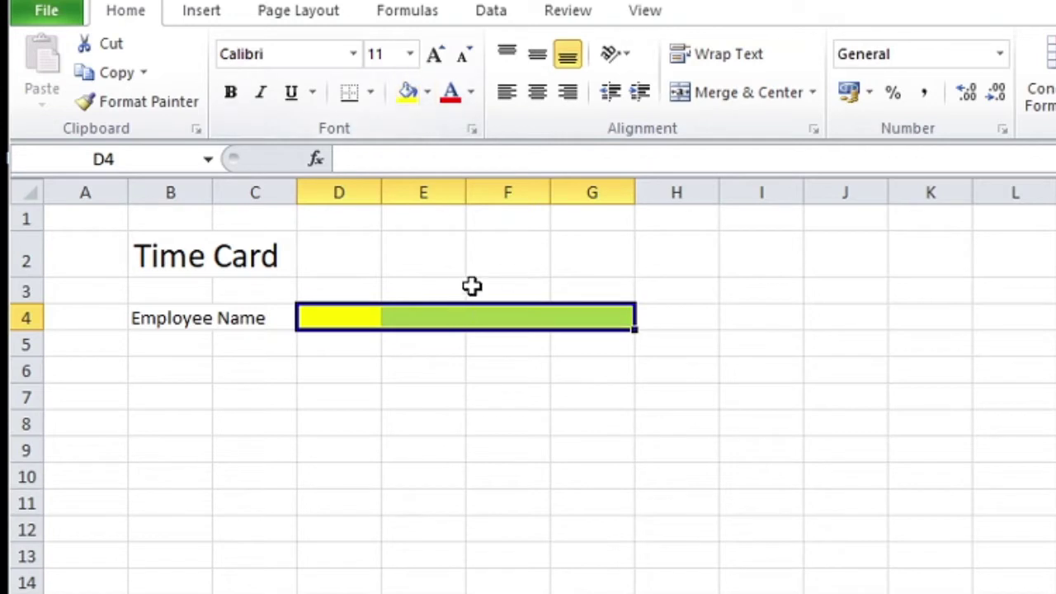
pyautogui.click(742, 92)
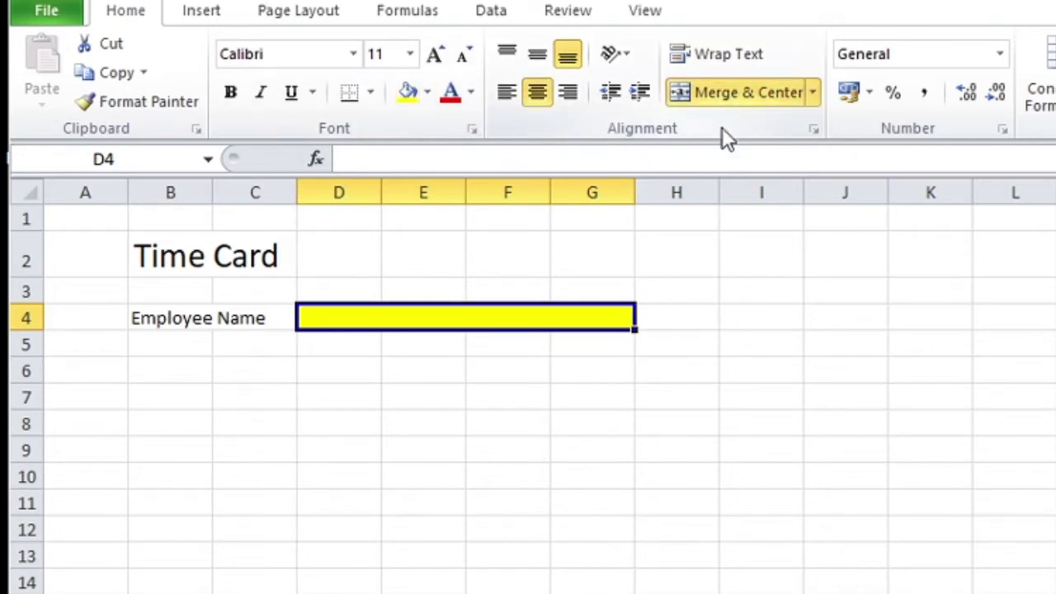
pyautogui.click(252, 363)
# Step: Enter headings 'Time in (HH:MM)' in B5 and 'Time Out (HH:MM)' in C5
pyautogui.click(170, 341)
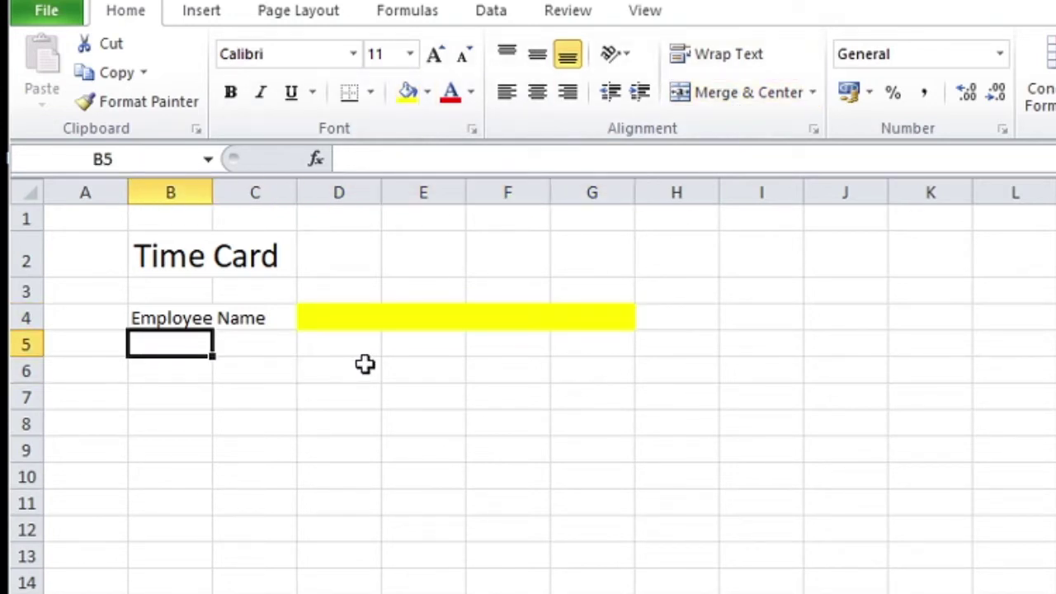
pyautogui.write('Time in (')
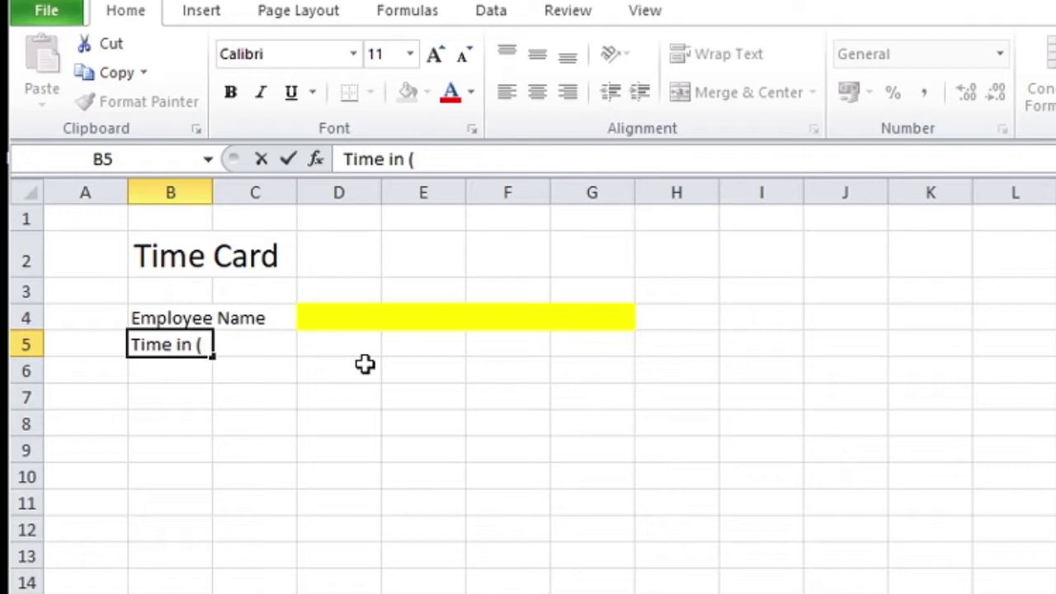
pyautogui.write('HH:MM')
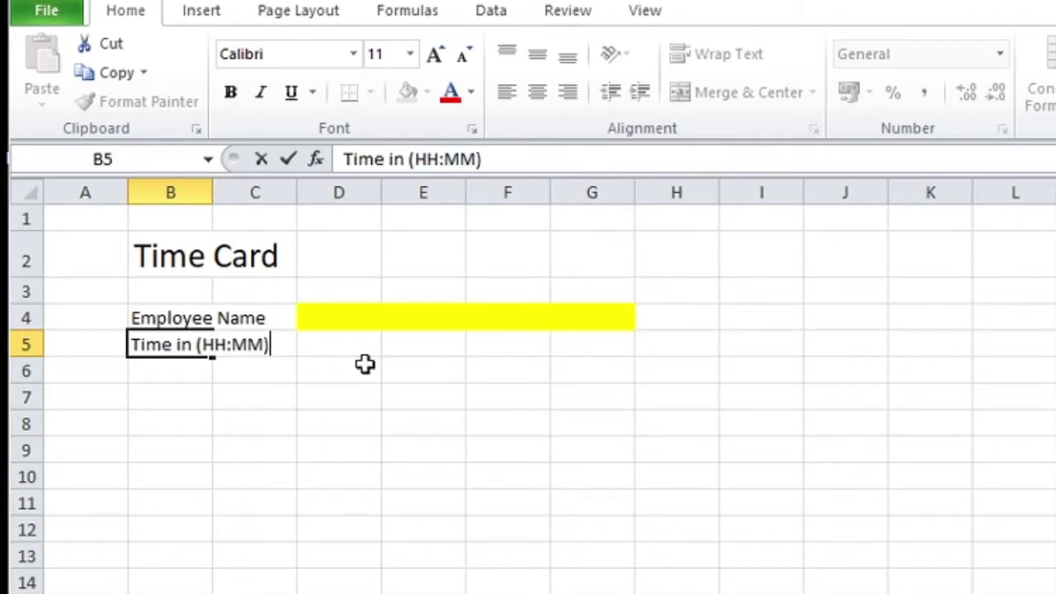
pyautogui.click(238, 451)
pyautogui.click(266, 348)
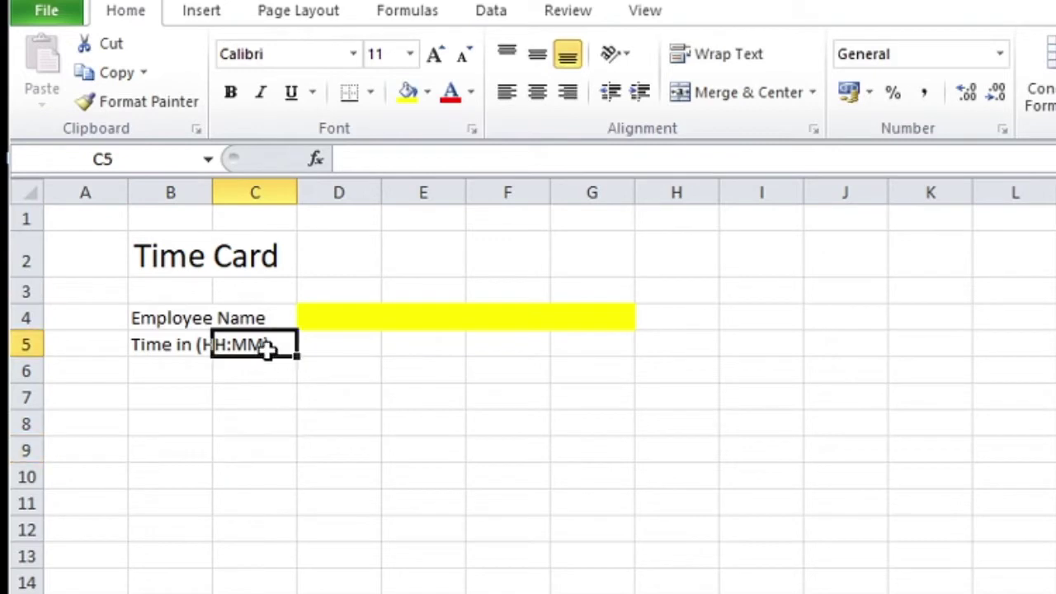
pyautogui.write('Time ')
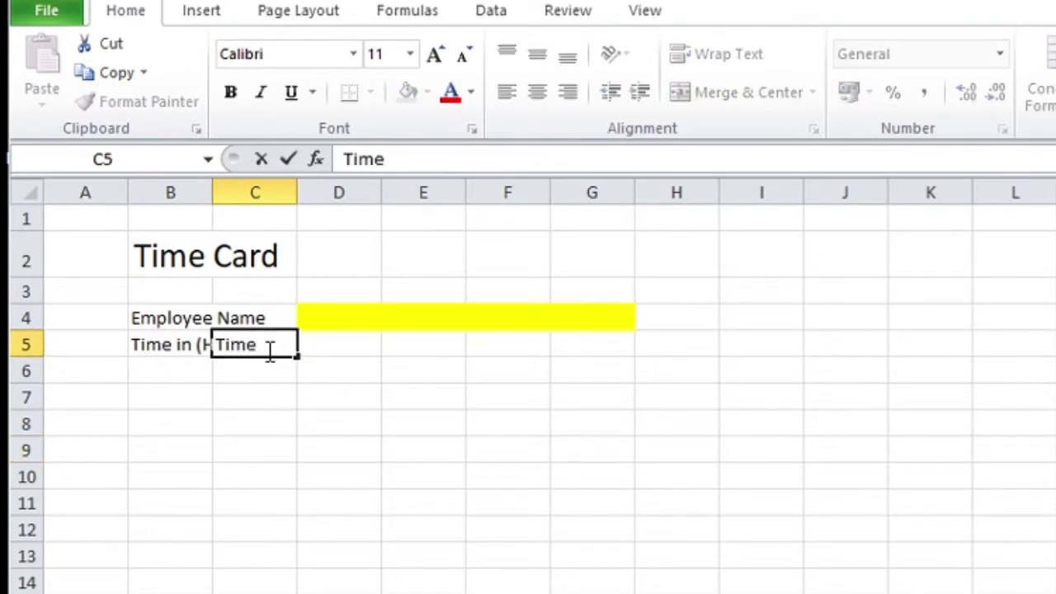
pyautogui.write('Out (HH:')
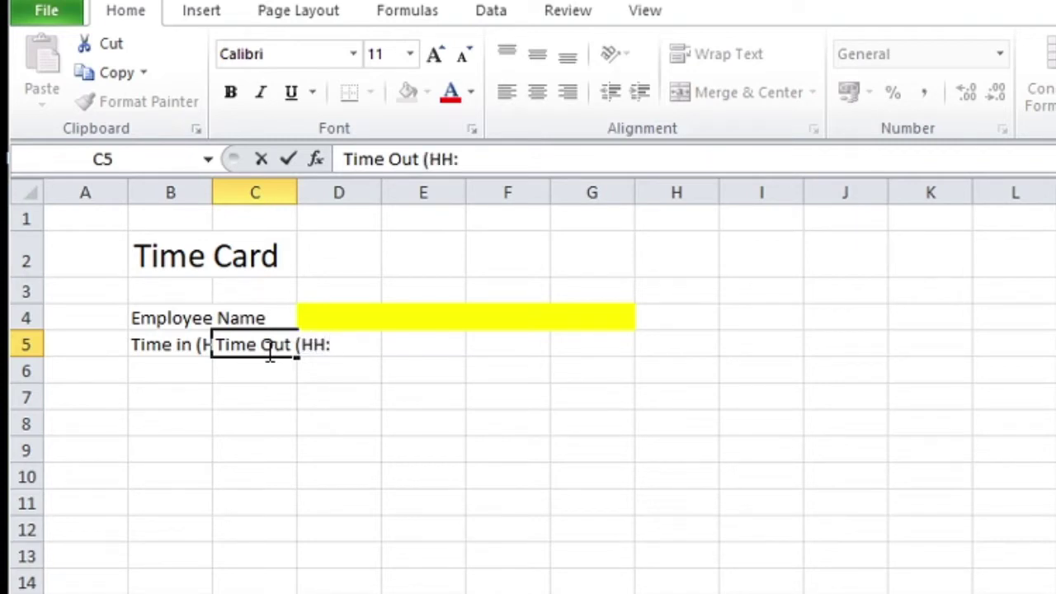
pyautogui.write('MM')
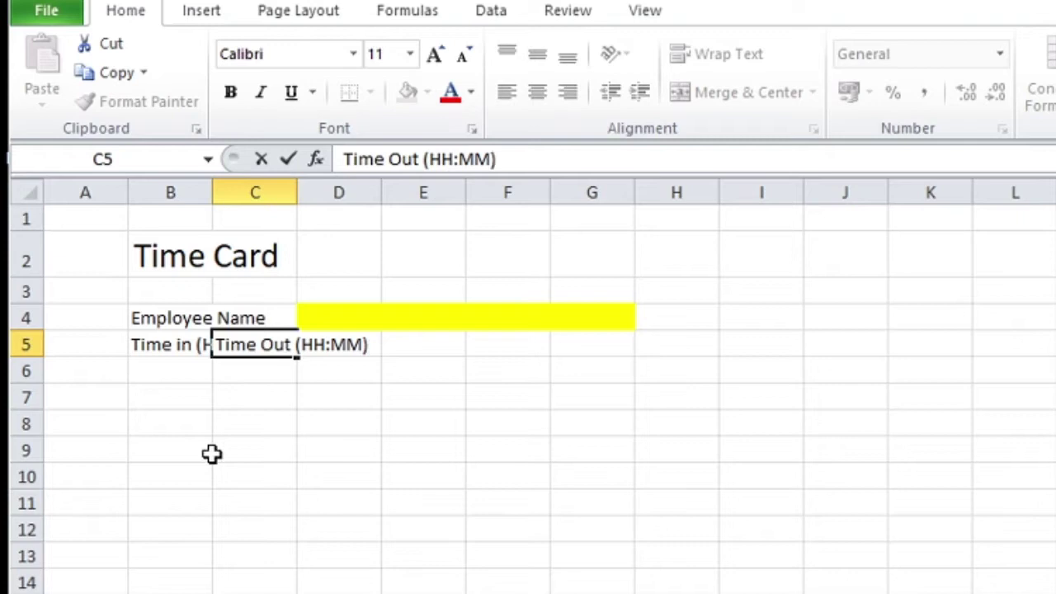
pyautogui.click(218, 478)
# Step: Copy the B5:C5 heading pair into D5:E5
pyautogui.moveTo(198, 341); pyautogui.dragTo(289, 339)
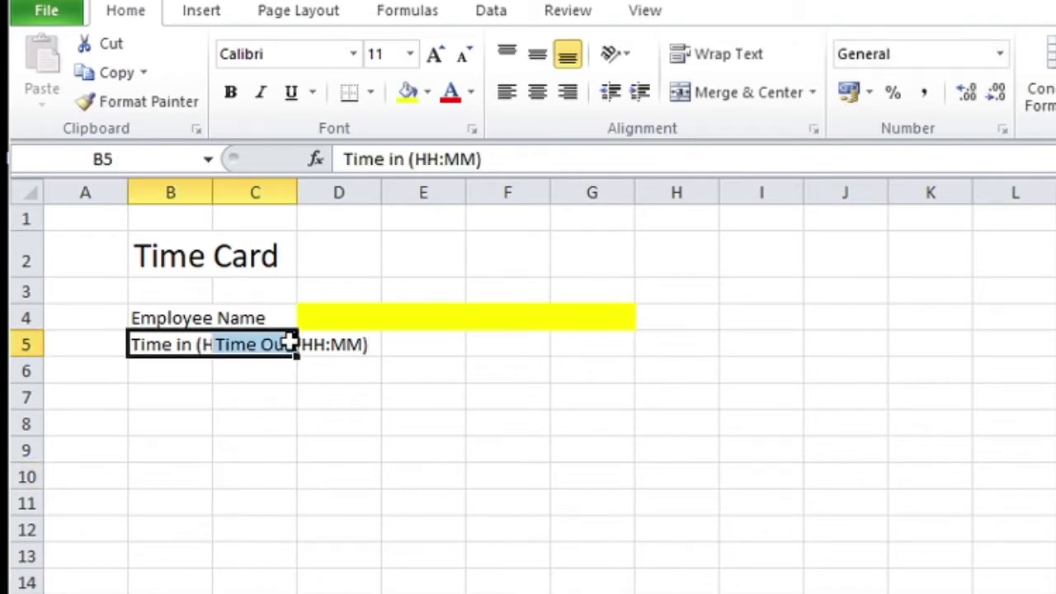
pyautogui.hotkey('ctrl', 'c')
pyautogui.click(342, 345)
pyautogui.press('Escape')
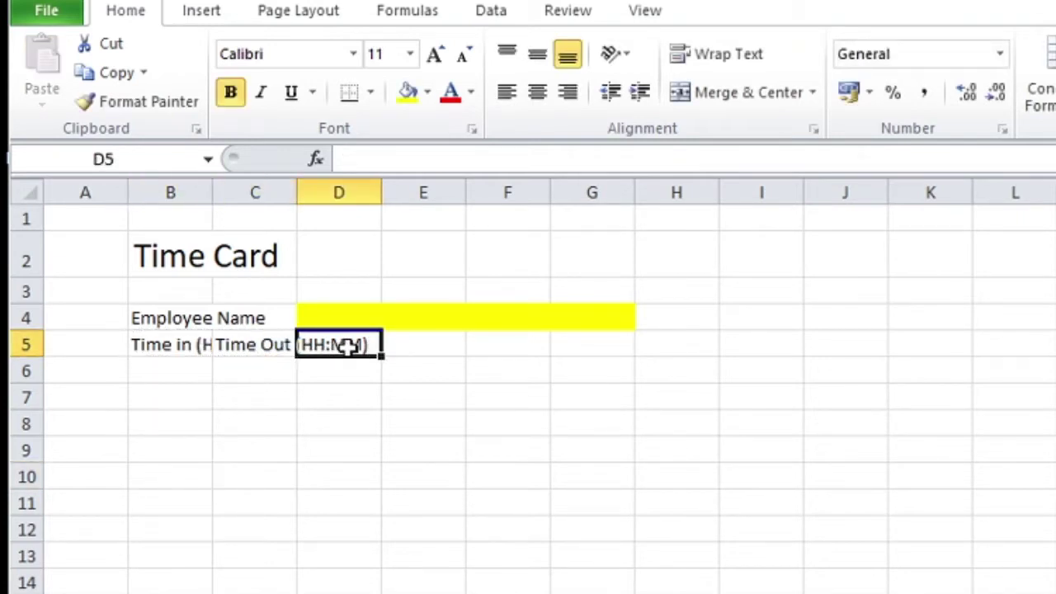
pyautogui.moveTo(199, 344); pyautogui.dragTo(285, 345)
pyautogui.hotkey('ctrl', 'c')
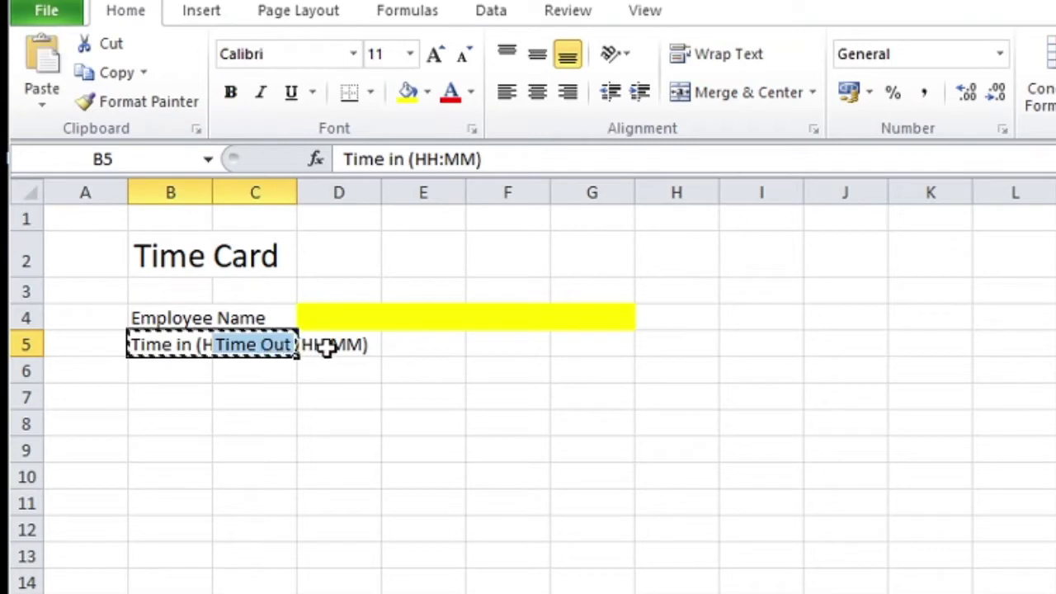
pyautogui.click(330, 346)
pyautogui.hotkey('ctrl', 'v')
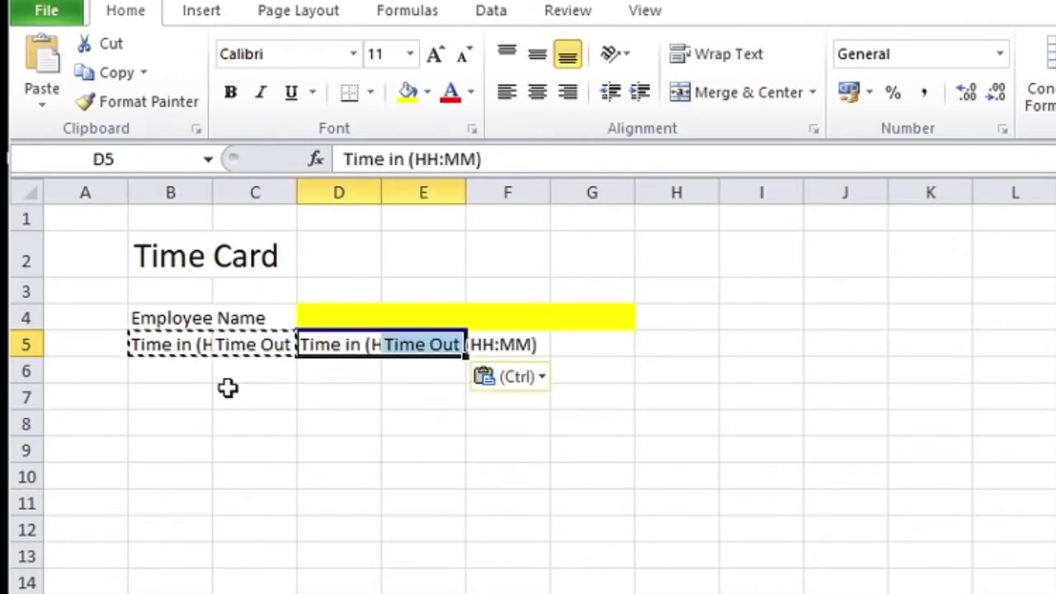
# Step: Insert a blank row 5 above the time headings, moving them to row 6
pyautogui.click(25, 344)
pyautogui.rightClick(30, 344)
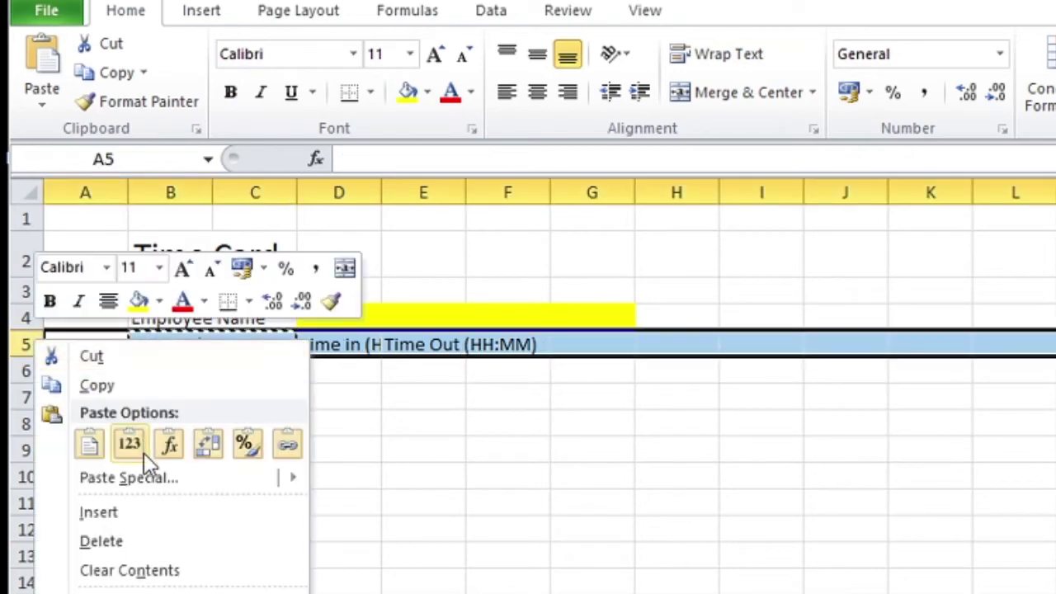
pyautogui.click(170, 509)
pyautogui.click(193, 349)
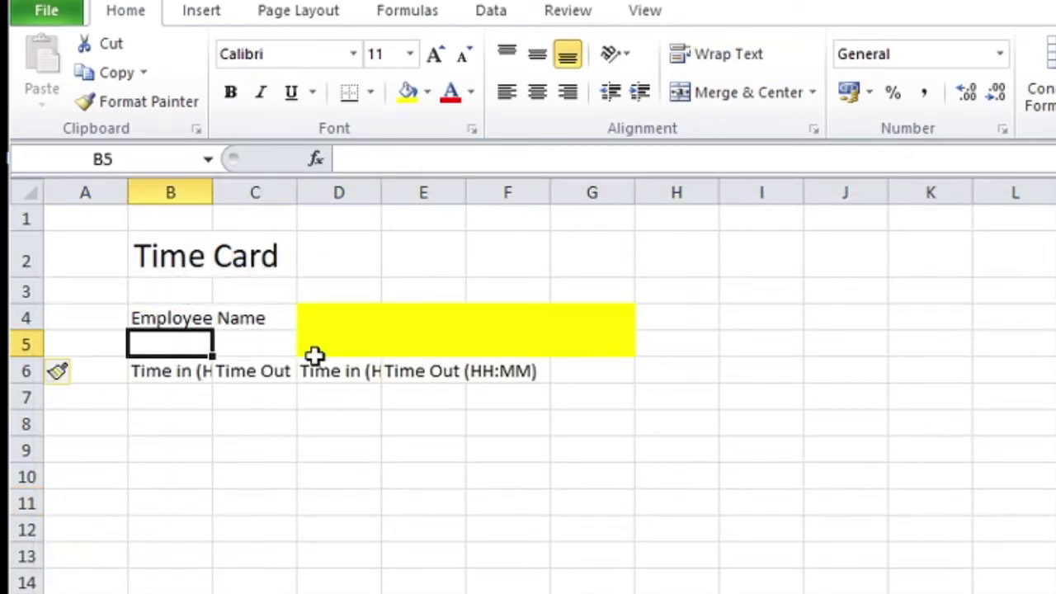
# Step: Remove the yellow fill from D5:G5 with No Fill
pyautogui.moveTo(322, 346); pyautogui.dragTo(588, 338)
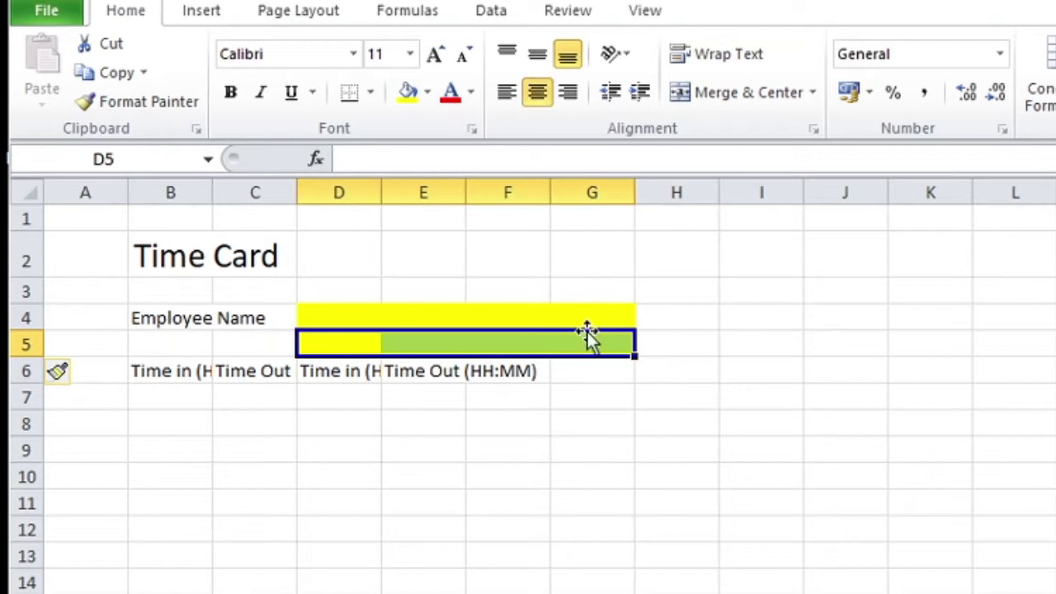
pyautogui.click(428, 92)
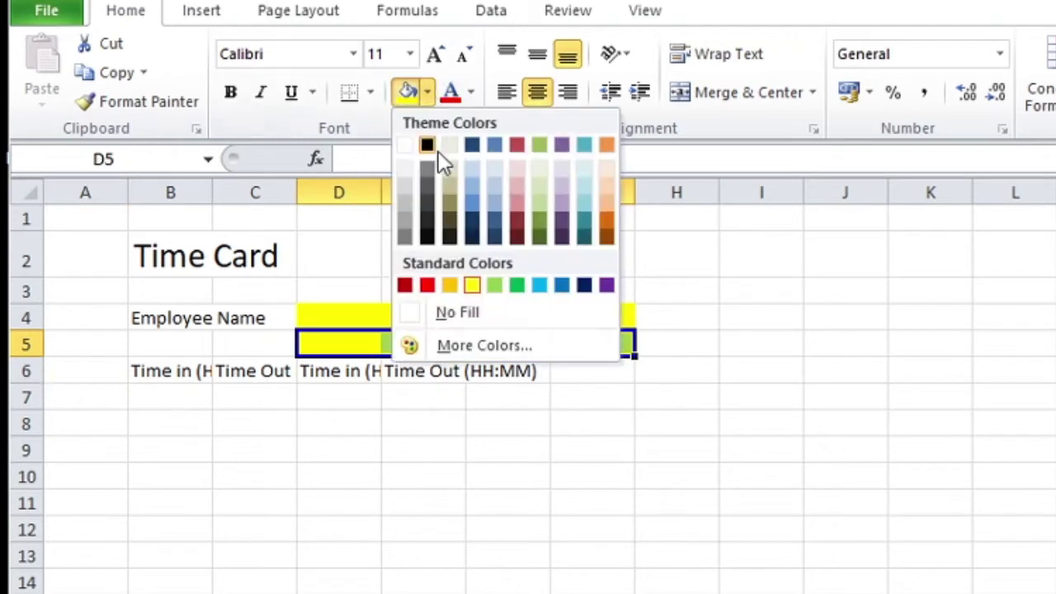
pyautogui.click(425, 313)
pyautogui.click(592, 371)
# Step: Label B5 'Morning Shift' and D5 'Afternoon Shift'
pyautogui.click(189, 344)
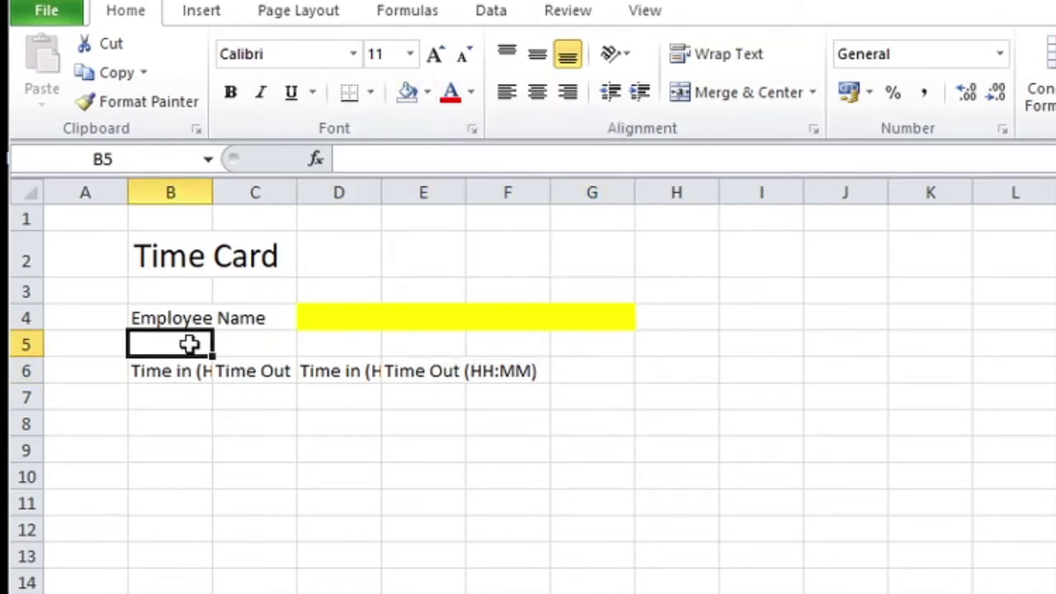
pyautogui.write('M')
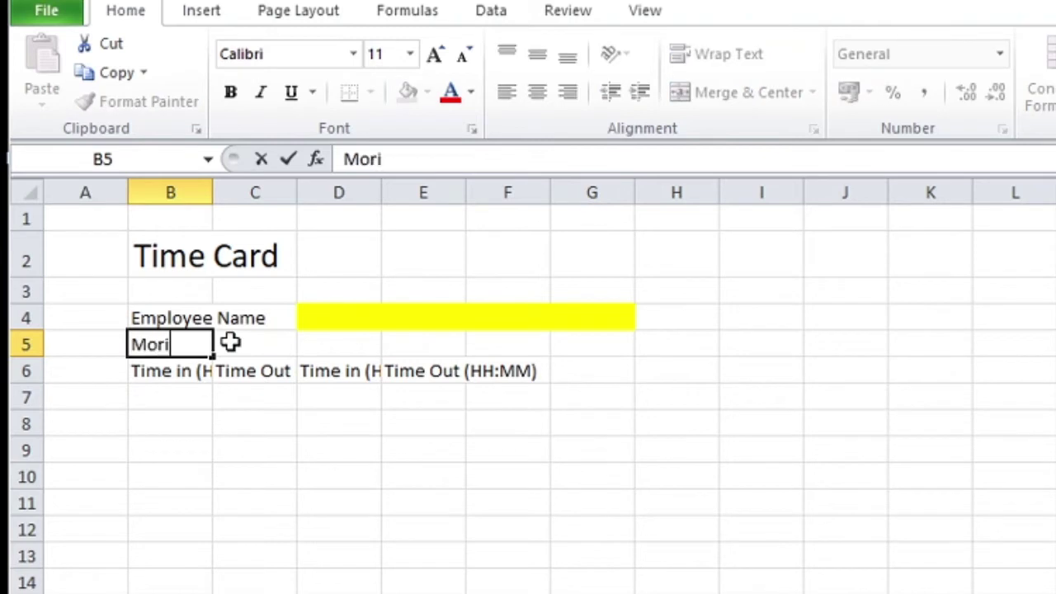
pyautogui.write('orning Sh')
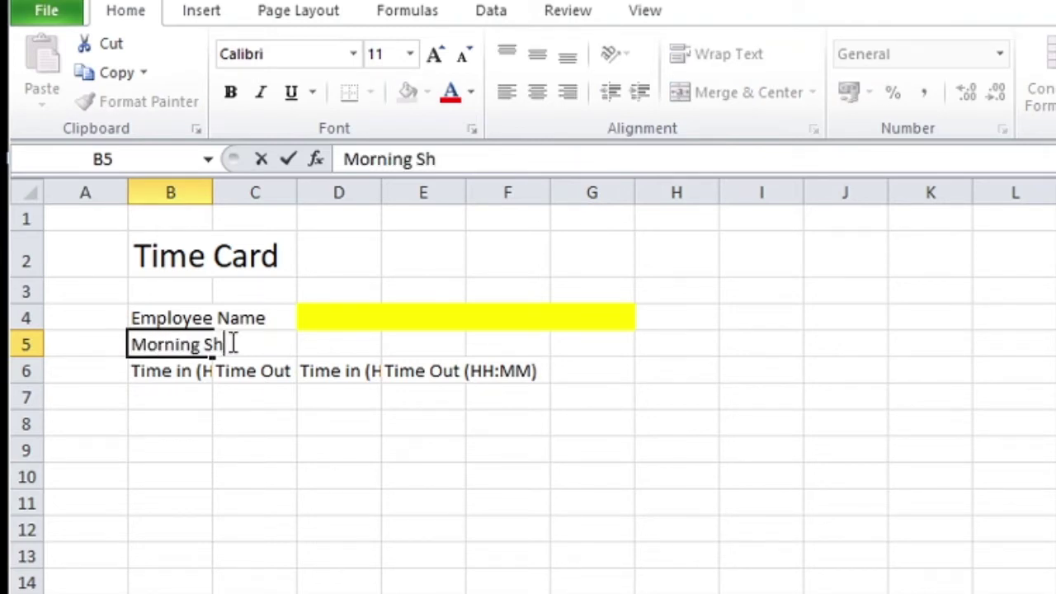
pyautogui.write('ift')
pyautogui.click(349, 356)
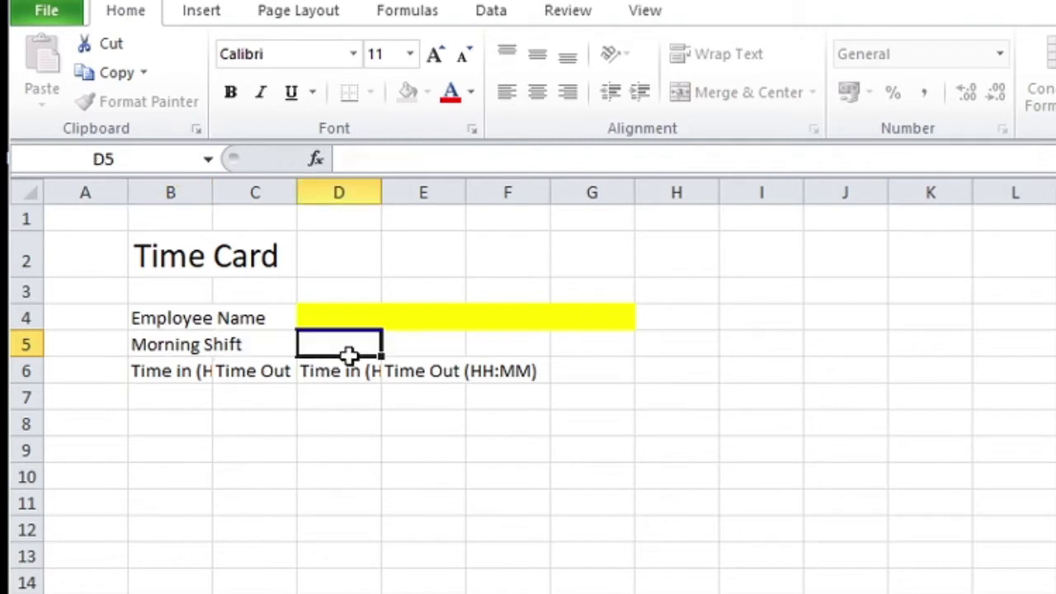
pyautogui.write('Aft')
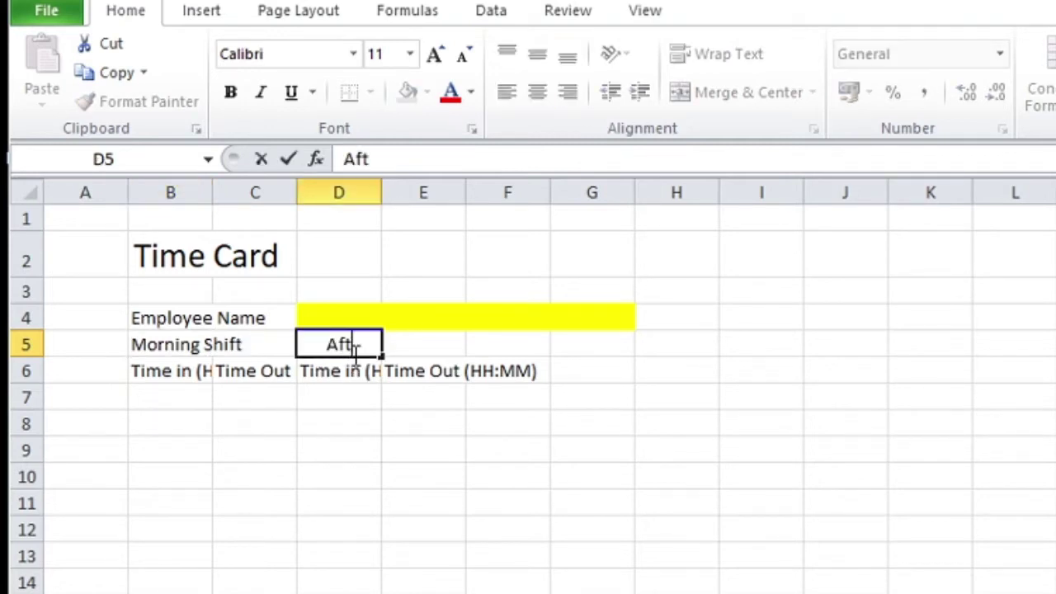
pyautogui.write('ernoon')
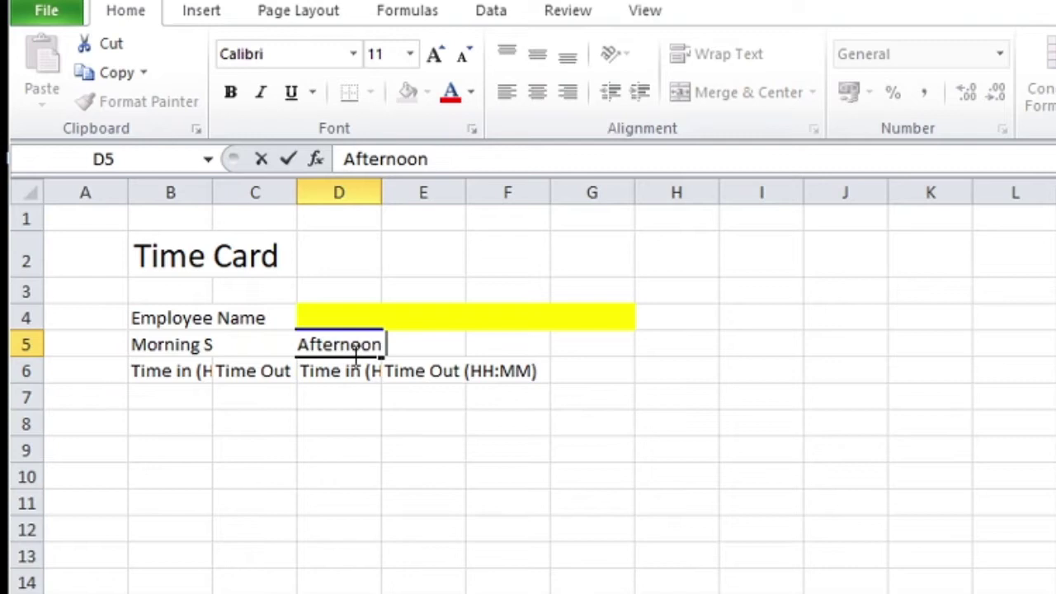
pyautogui.write(' Shi')
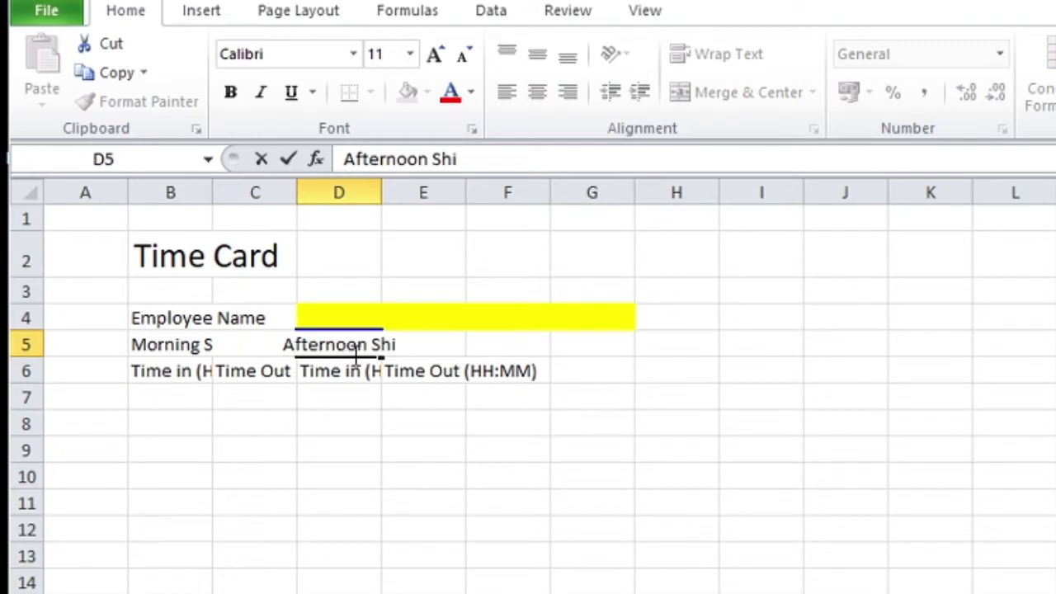
pyautogui.write('ft')
pyautogui.click(448, 577)
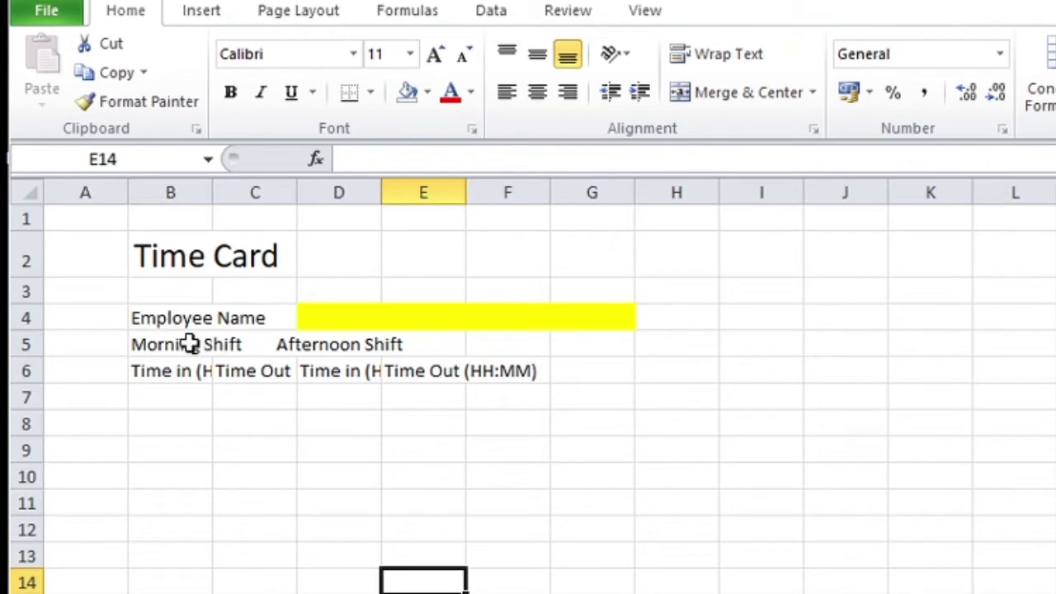
# Step: Merge and centre Morning Shift over B5:C5 and Afternoon Shift over D5:E5
pyautogui.moveTo(189, 341); pyautogui.dragTo(276, 342)
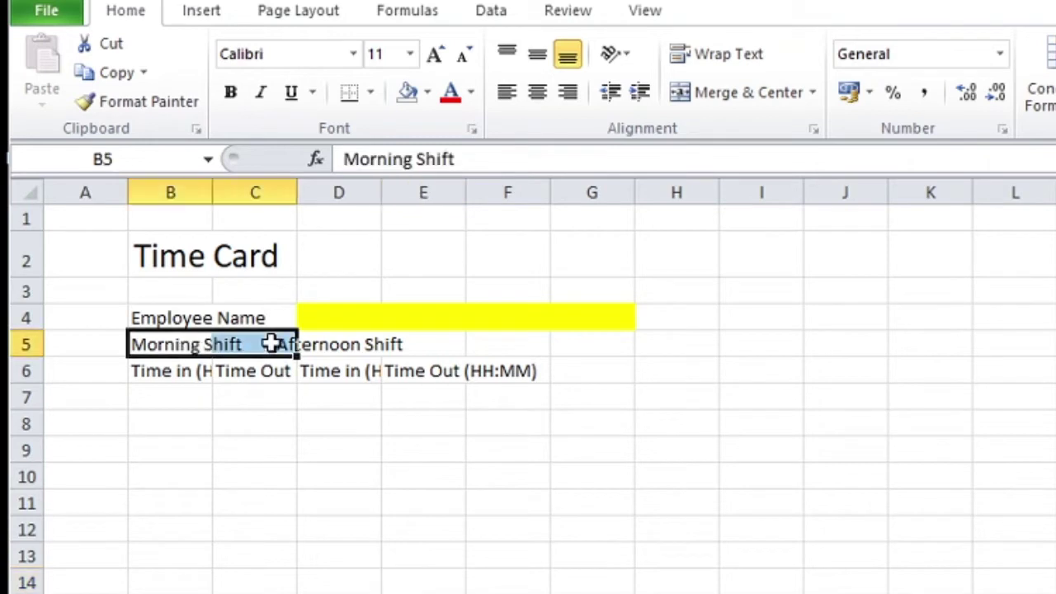
pyautogui.click(703, 102)
pyautogui.moveTo(354, 348); pyautogui.dragTo(422, 341)
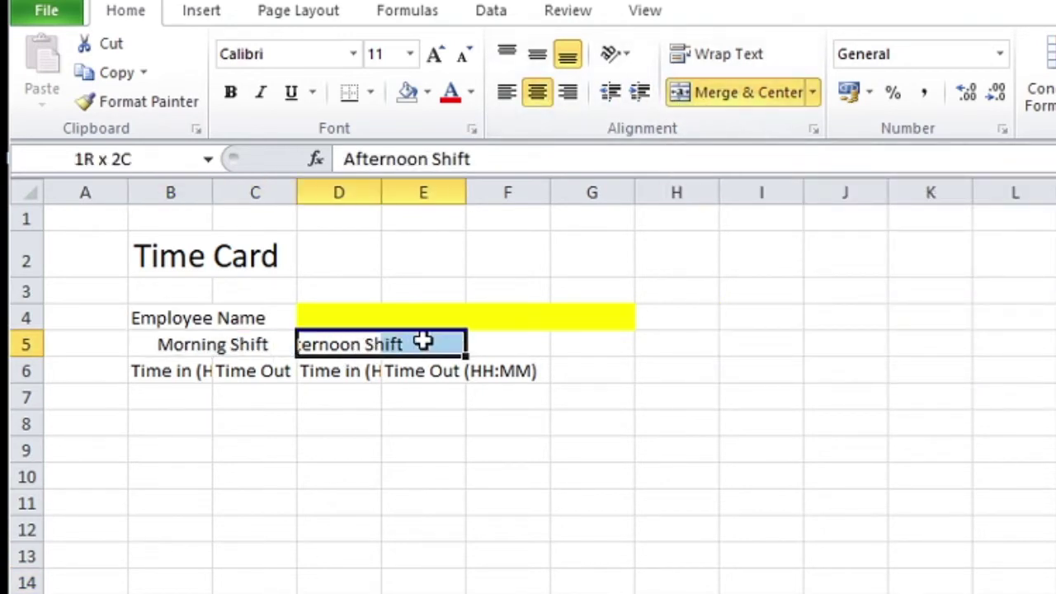
pyautogui.click(706, 92)
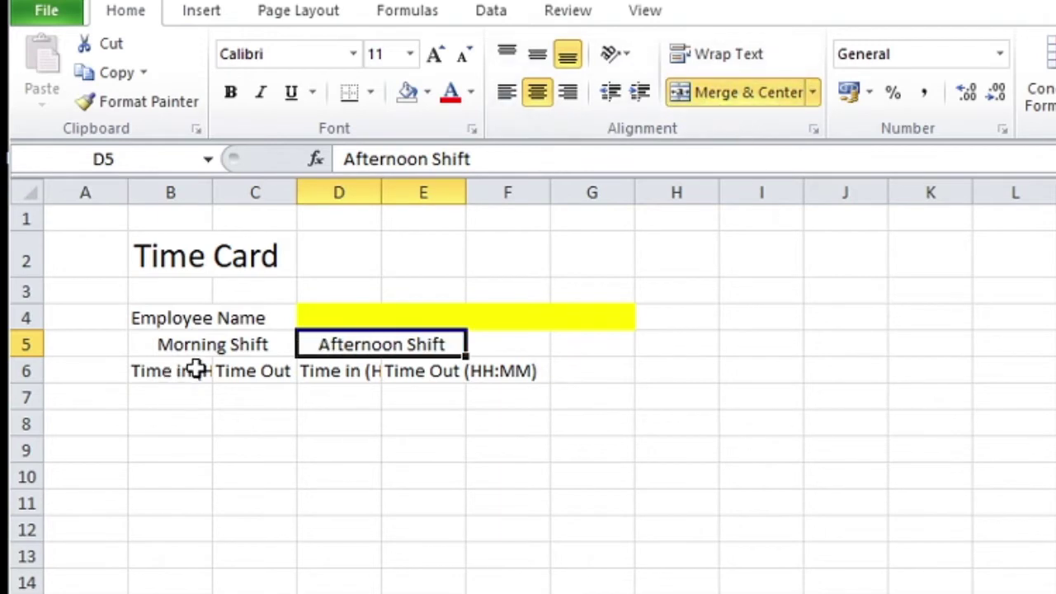
# Step: Wrap the B6:E6 time headings and start typing 'Total Working Hours' in F6
pyautogui.moveTo(196, 371); pyautogui.dragTo(434, 368)
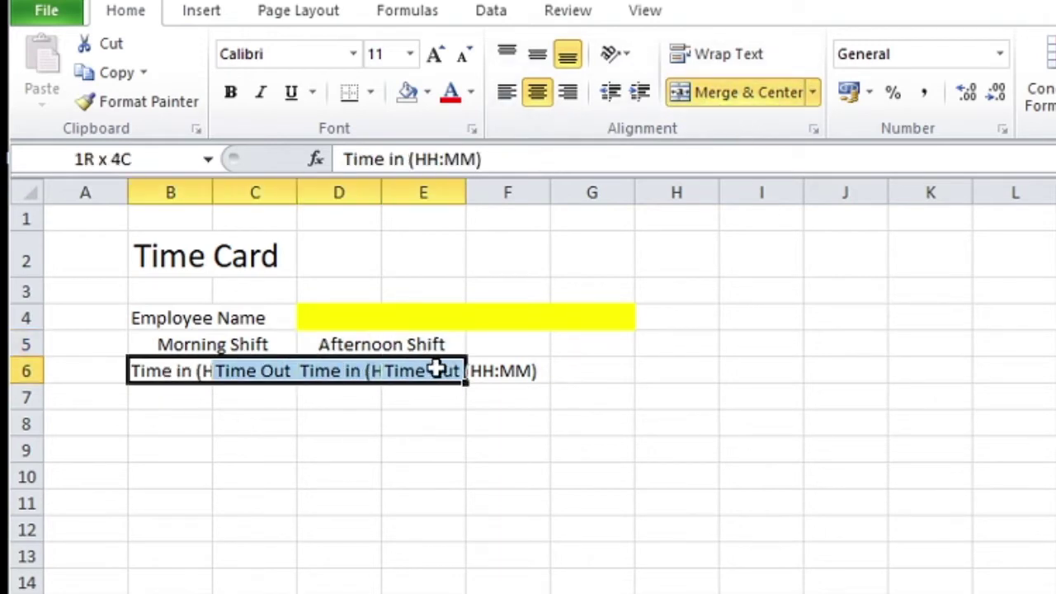
pyautogui.click(697, 53)
pyautogui.click(554, 395)
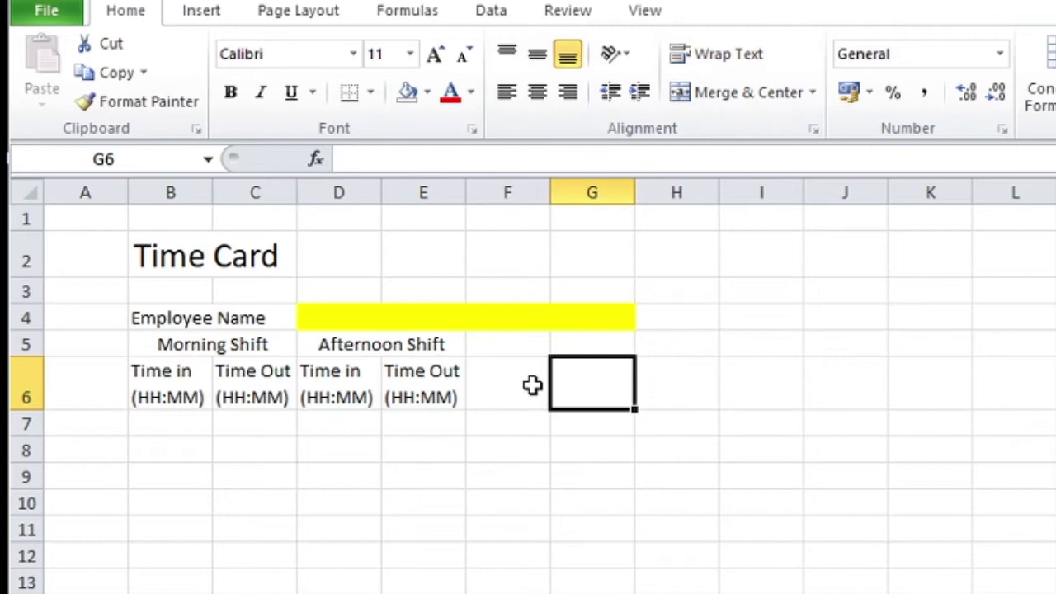
pyautogui.click(523, 386)
pyautogui.write('Total')
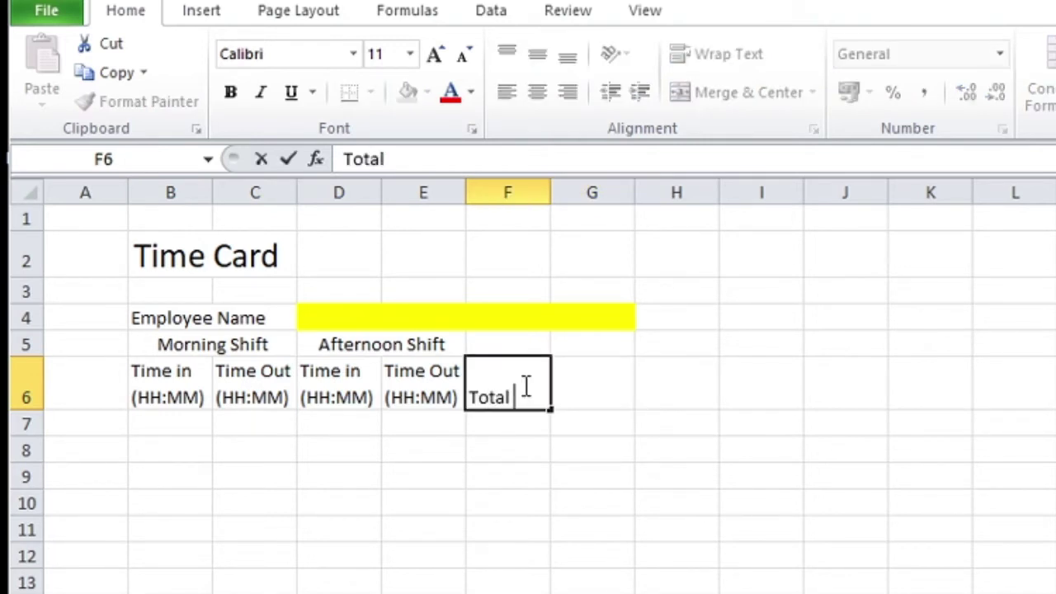
pyautogui.write(' Workin')
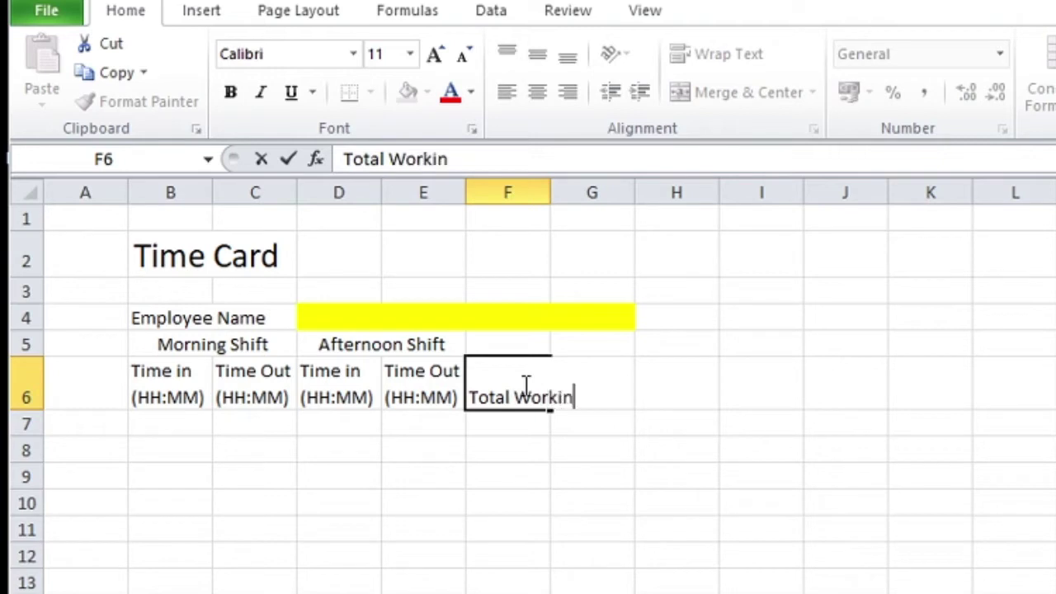
pyautogui.write('g Hours')
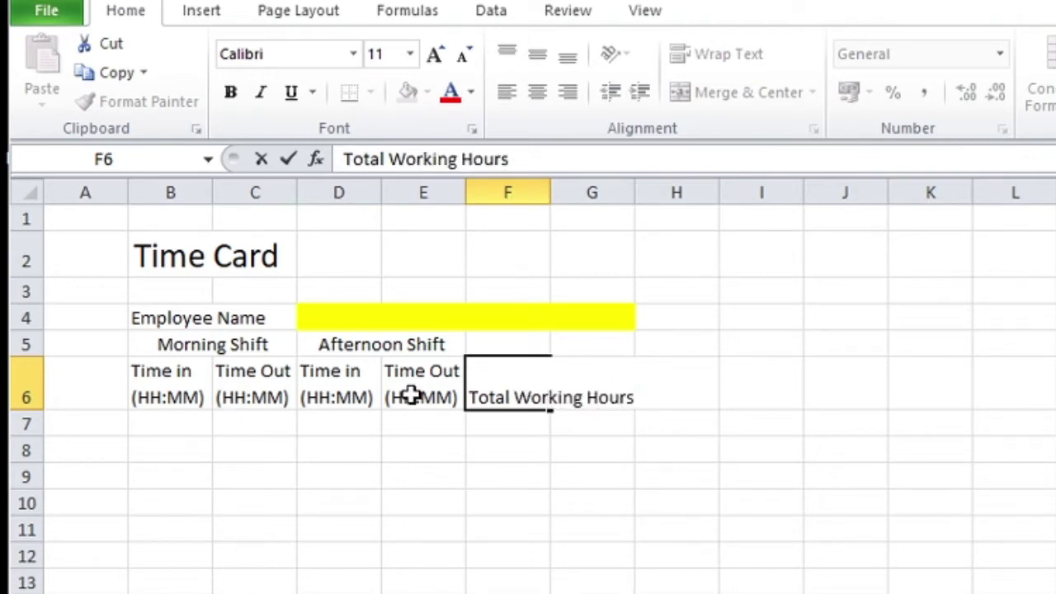
# Step: Enter times 9:00, 13:00, 16:00 and 21:00 in cells B7 through E7
pyautogui.click(202, 429)
pyautogui.write('09')
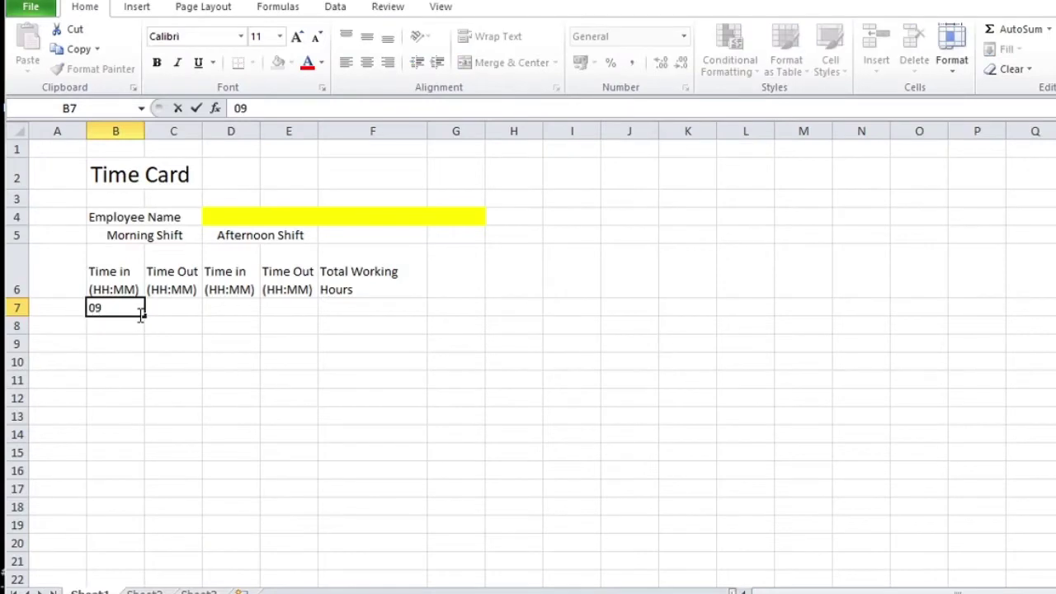
pyautogui.write(':')
pyautogui.write('00')
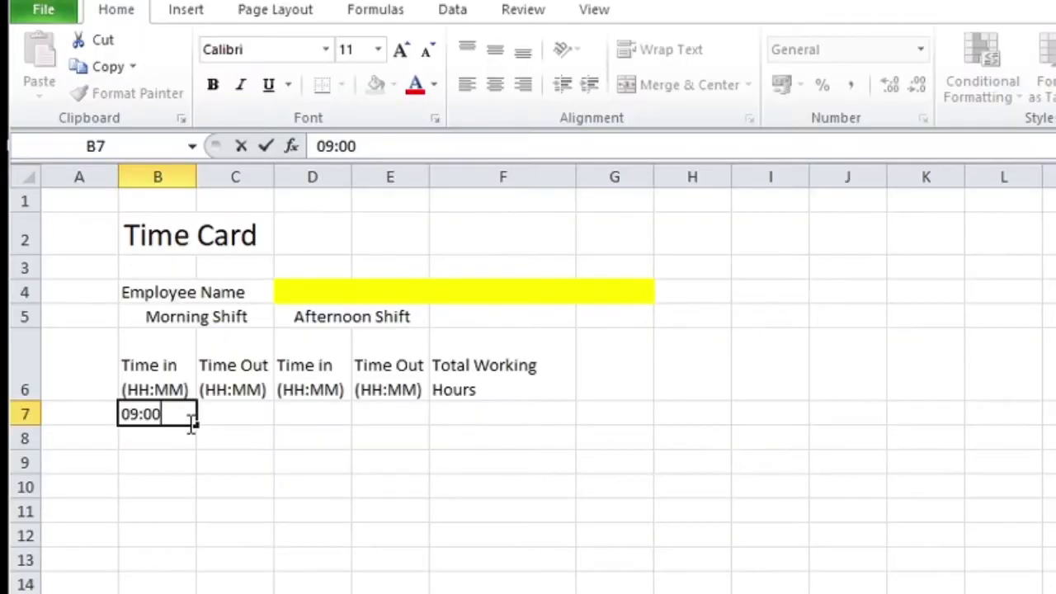
pyautogui.click(246, 454)
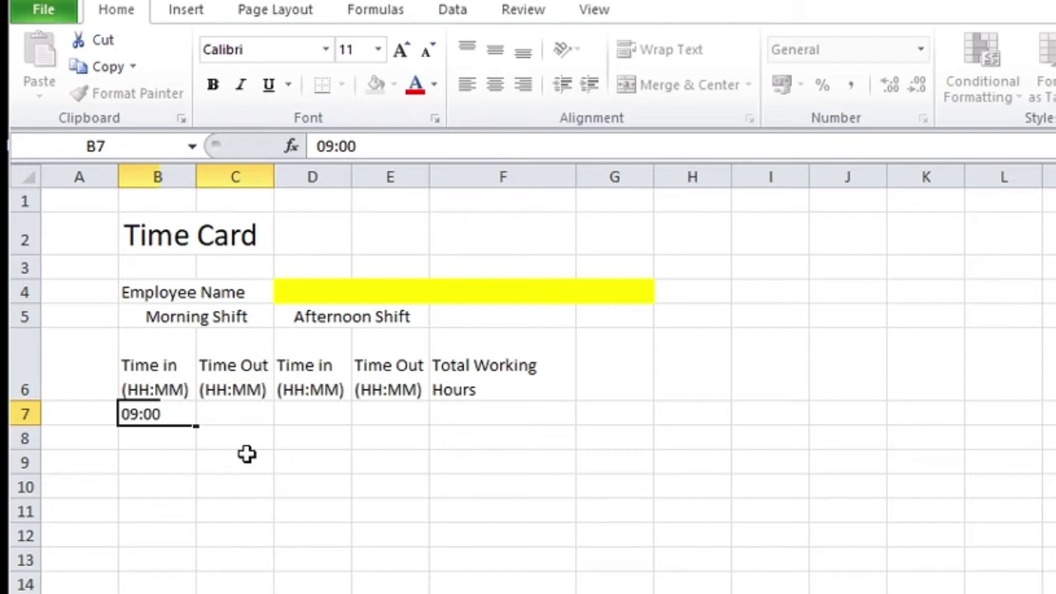
pyautogui.click(246, 412)
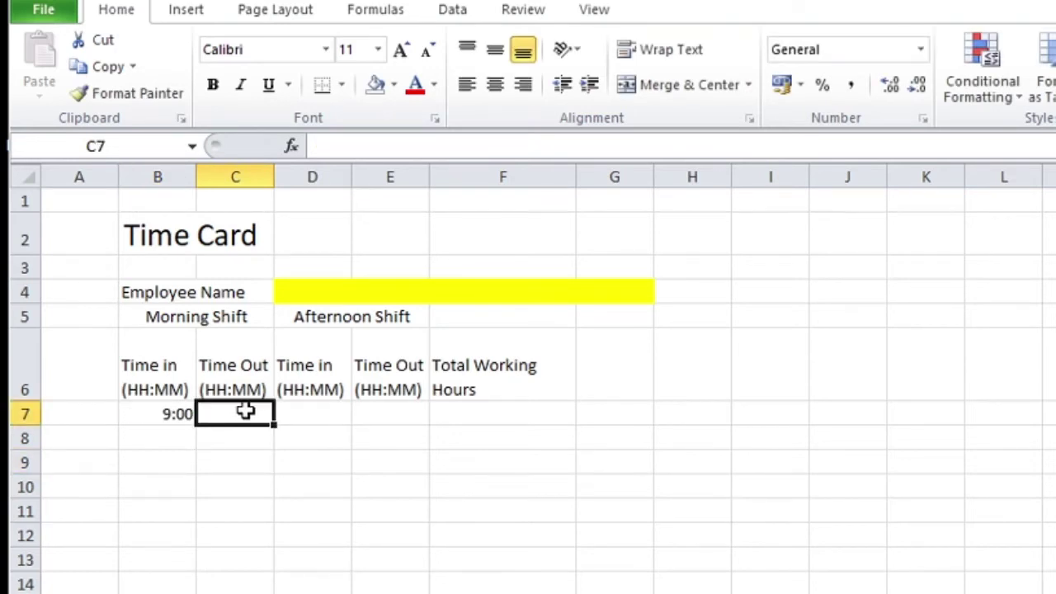
pyautogui.write('13')
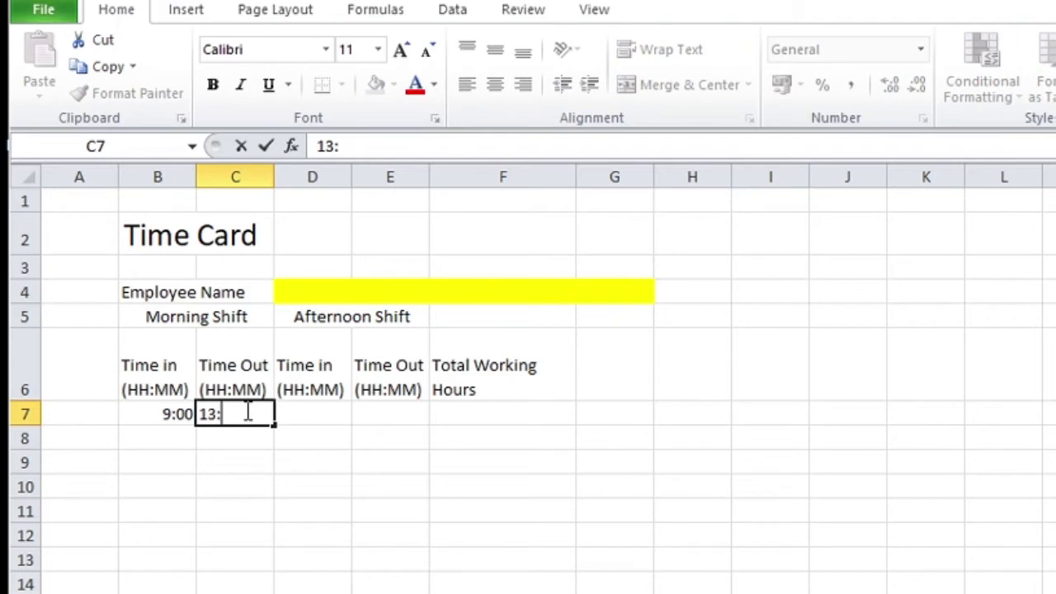
pyautogui.write(':00')
pyautogui.press('Return')
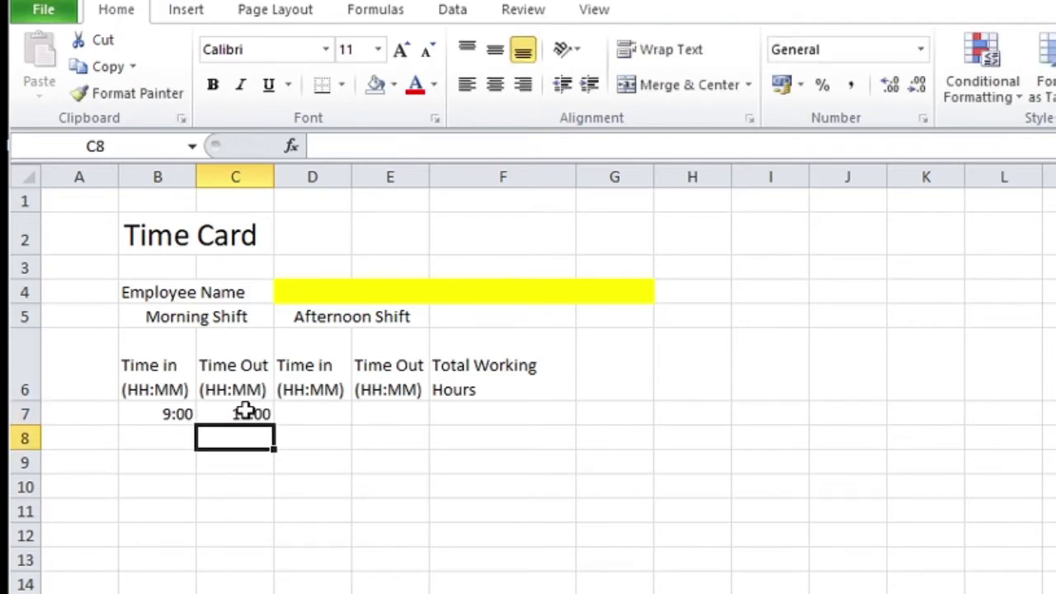
pyautogui.click(344, 411)
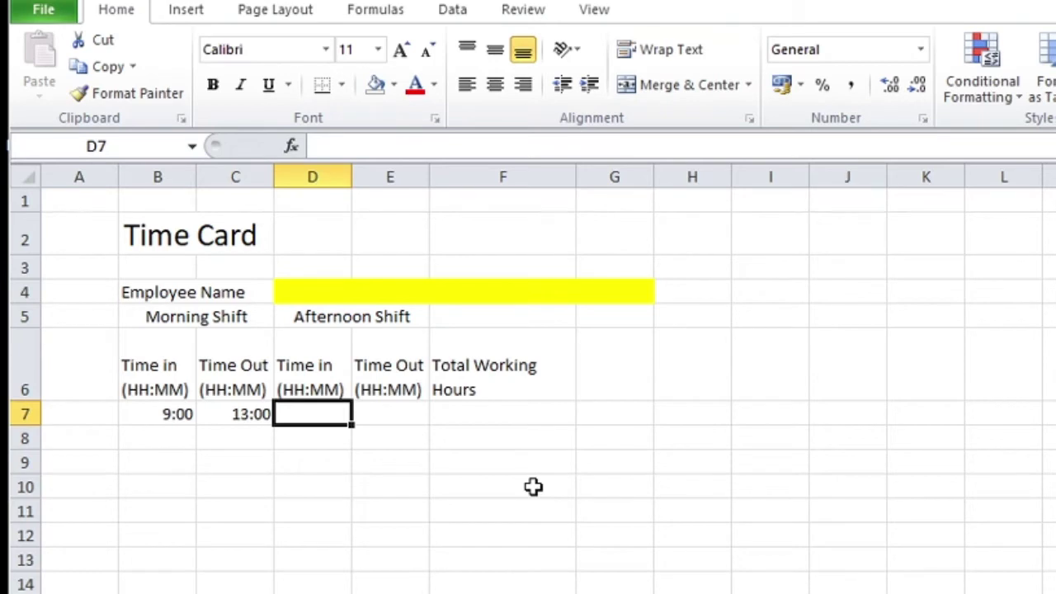
pyautogui.write('116')
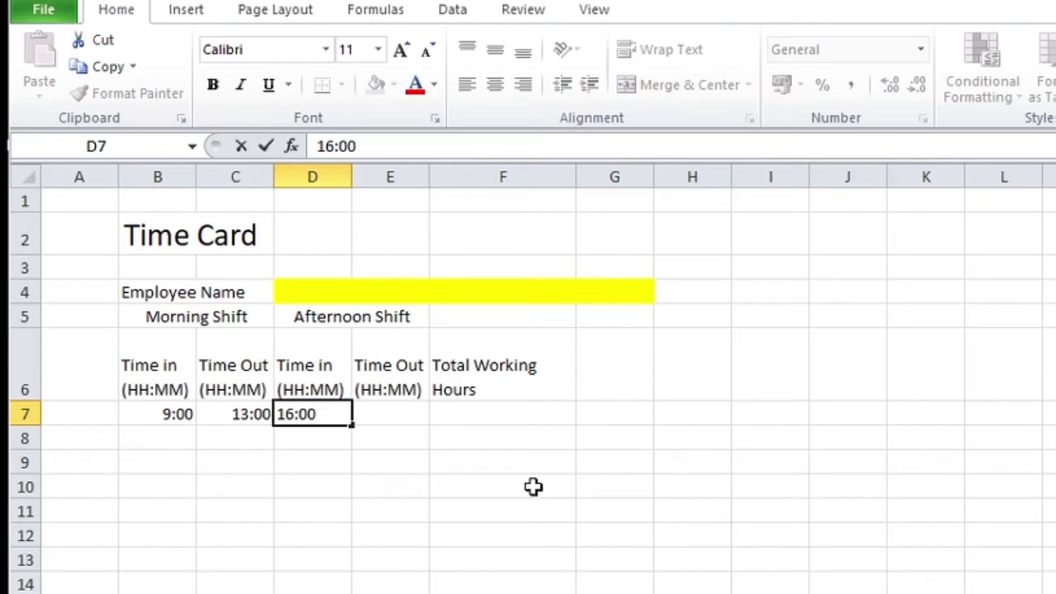
pyautogui.click(404, 487)
pyautogui.click(400, 413)
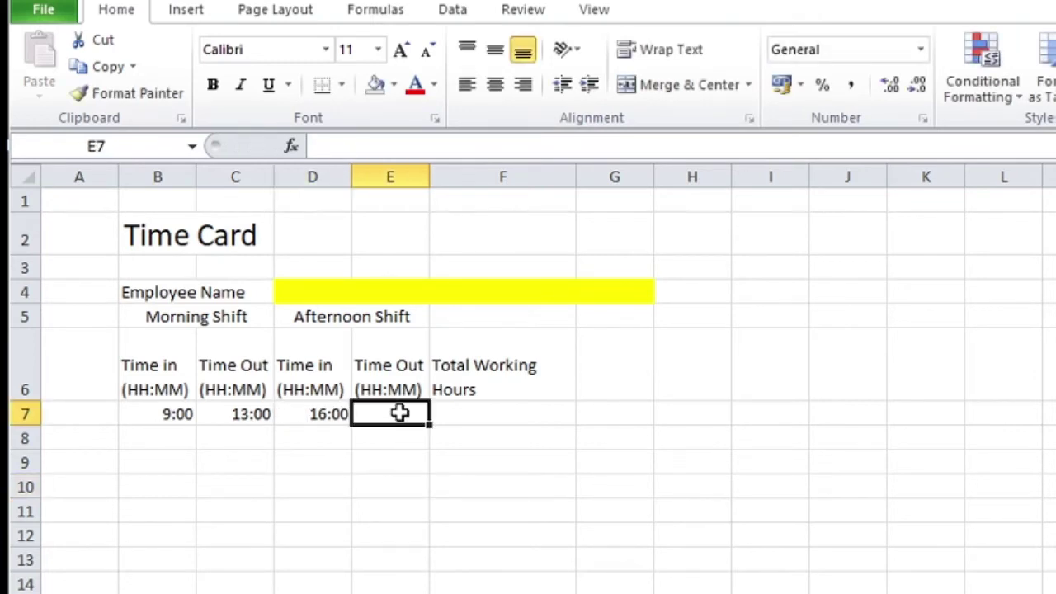
pyautogui.write('21:00')
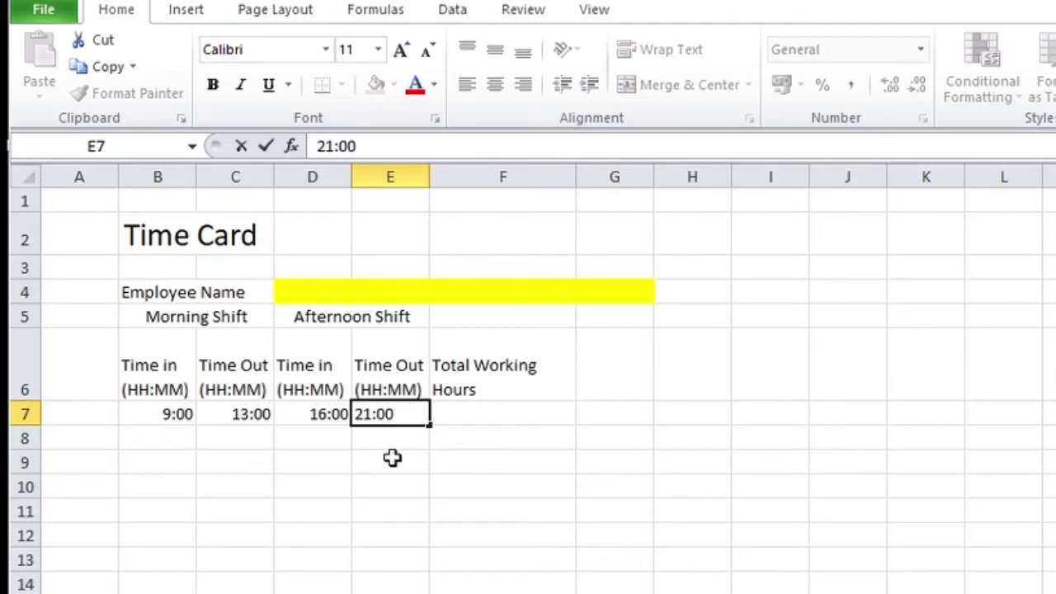
pyautogui.click(374, 533)
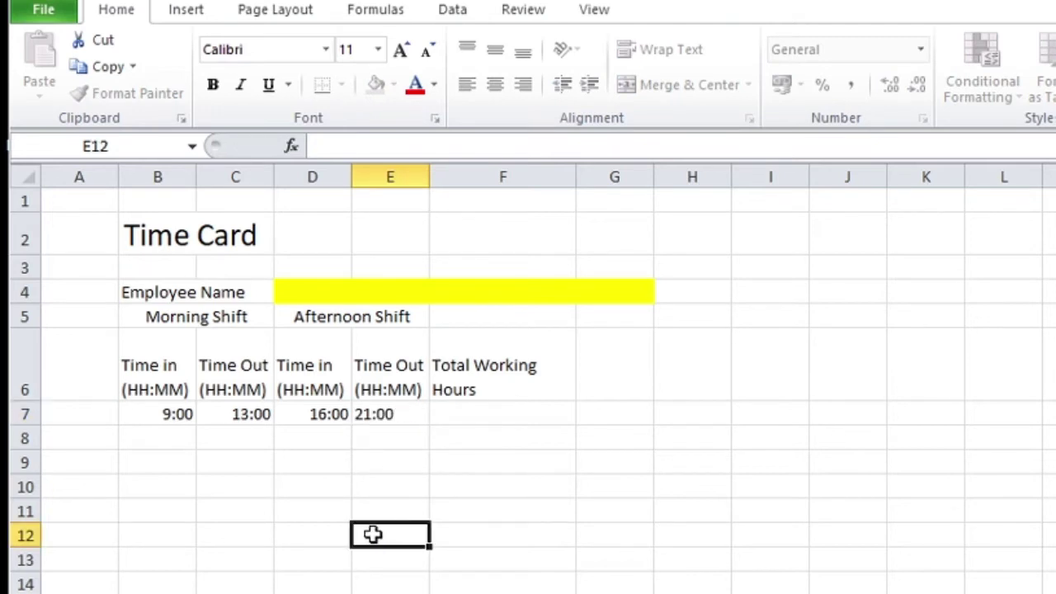
# Step: Enter the heading 'No' in cell A6
pyautogui.click(111, 371)
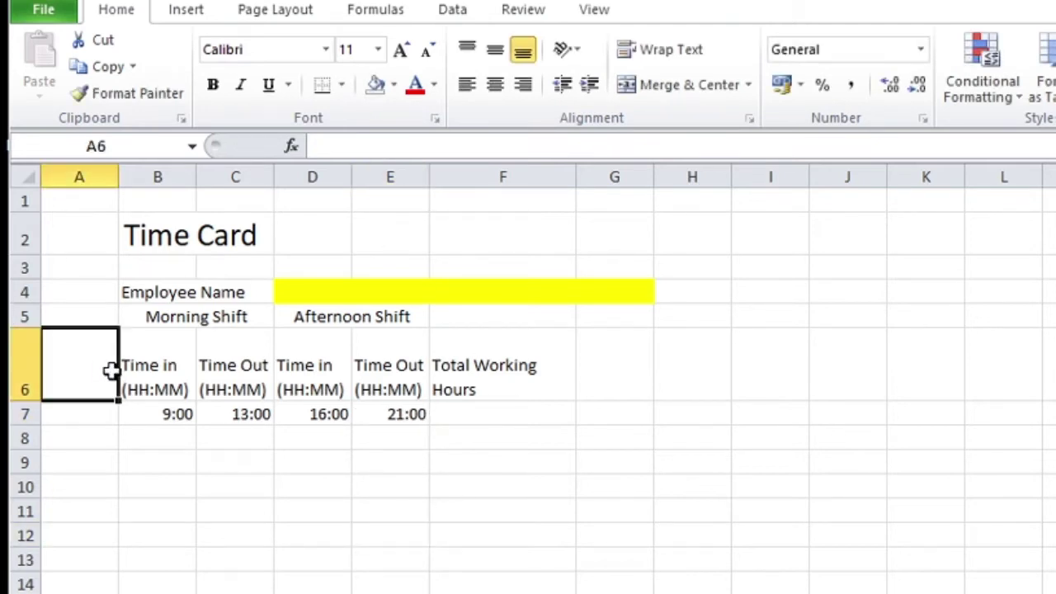
pyautogui.write('NO')
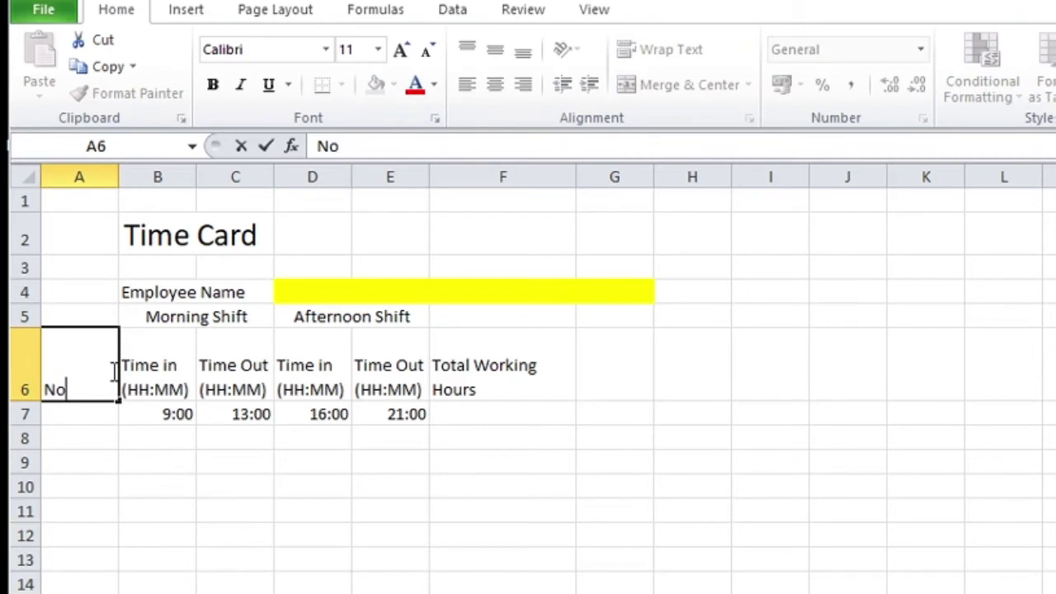
pyautogui.click(97, 480)
pyautogui.click(96, 411)
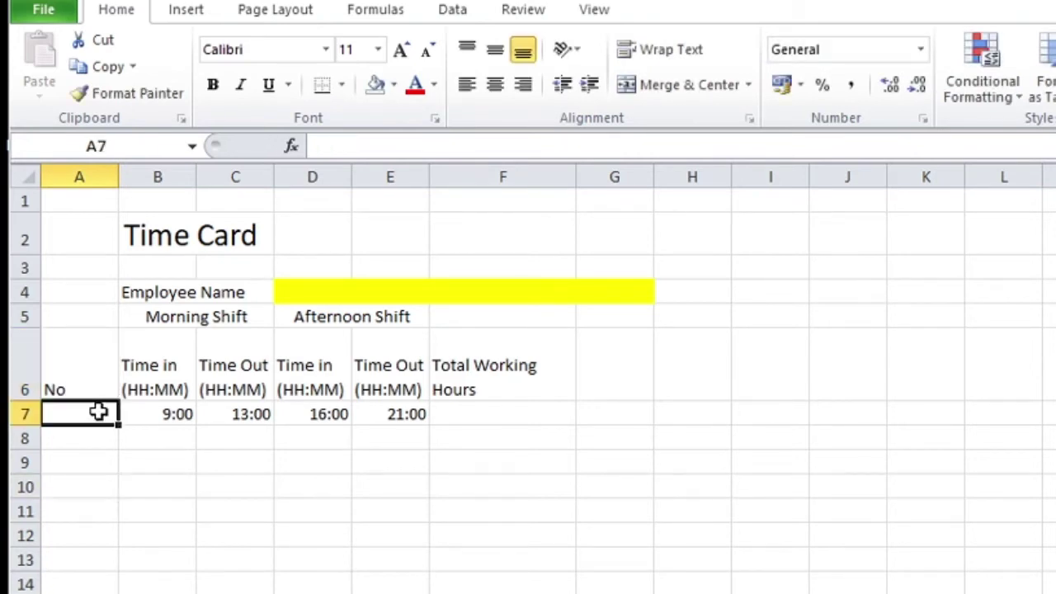
pyautogui.click(100, 365)
# Step: Give header row A6:F6 all borders, dark blue fill and white text
pyautogui.moveTo(99, 366); pyautogui.dragTo(454, 390)
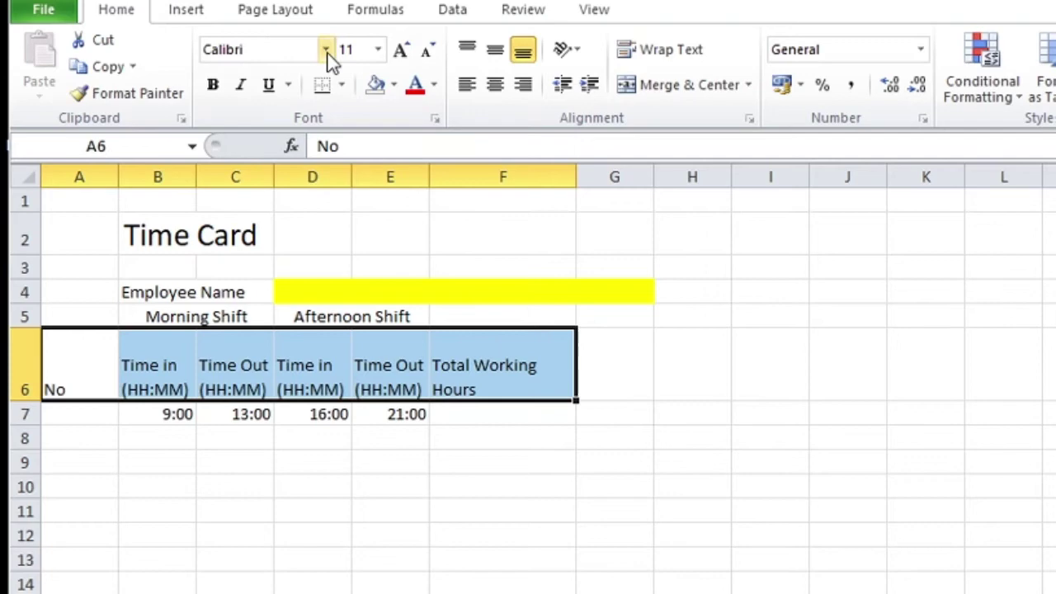
pyautogui.click(341, 84)
pyautogui.click(356, 278)
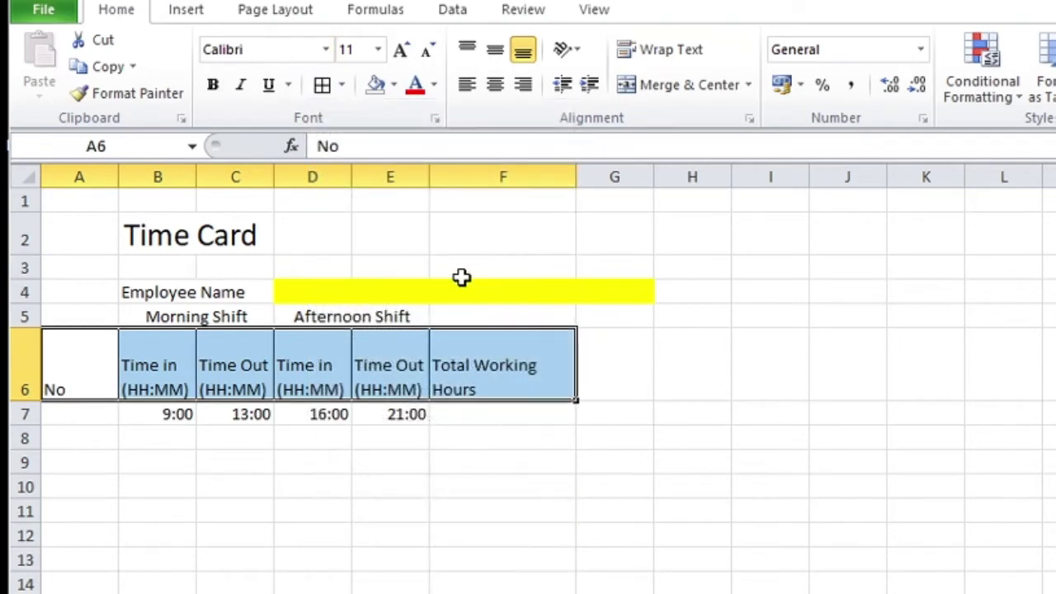
pyautogui.click(394, 84)
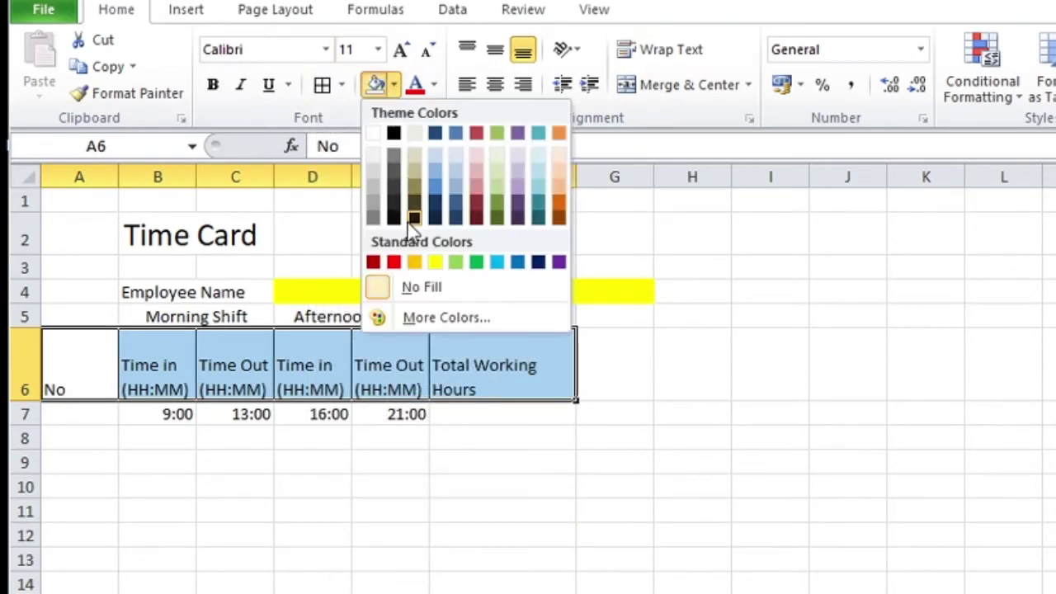
pyautogui.click(457, 207)
pyautogui.click(433, 84)
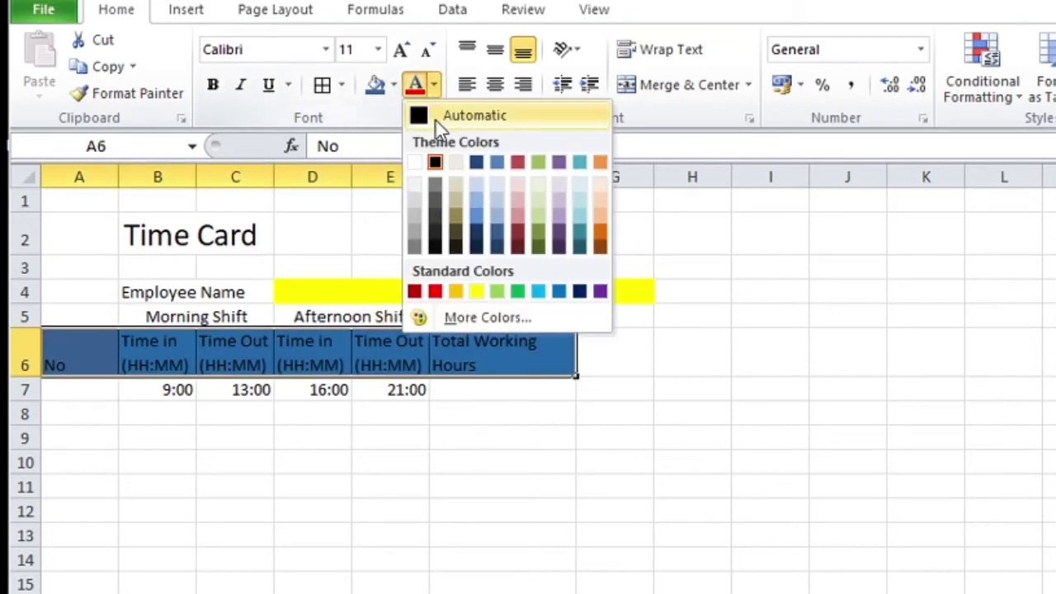
pyautogui.click(416, 165)
pyautogui.click(412, 365)
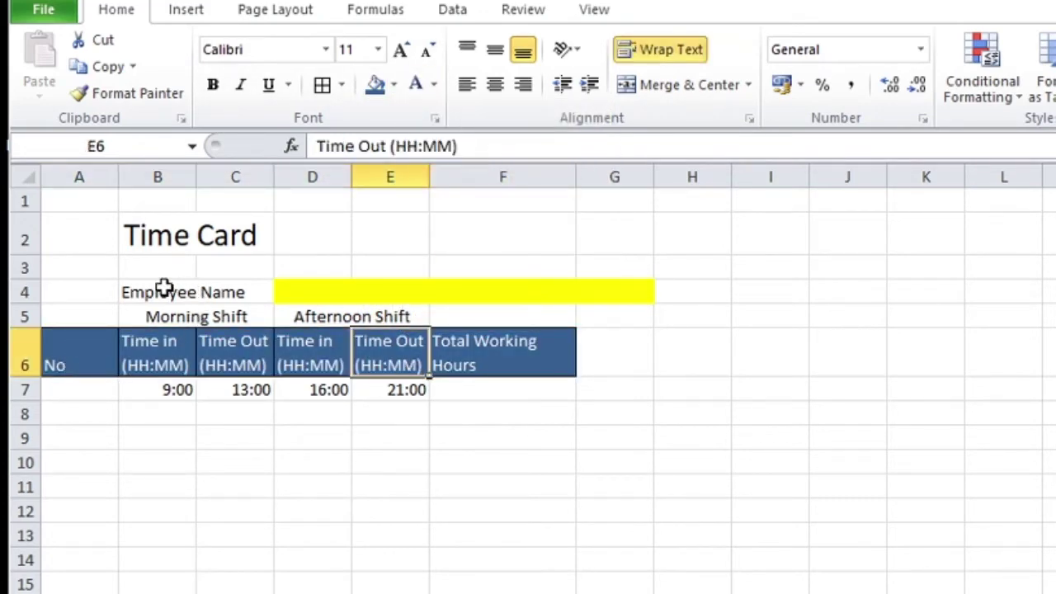
# Step: Give the B5:E5 shift labels a thick box border, dark blue fill and white text
pyautogui.moveTo(203, 316); pyautogui.dragTo(359, 309)
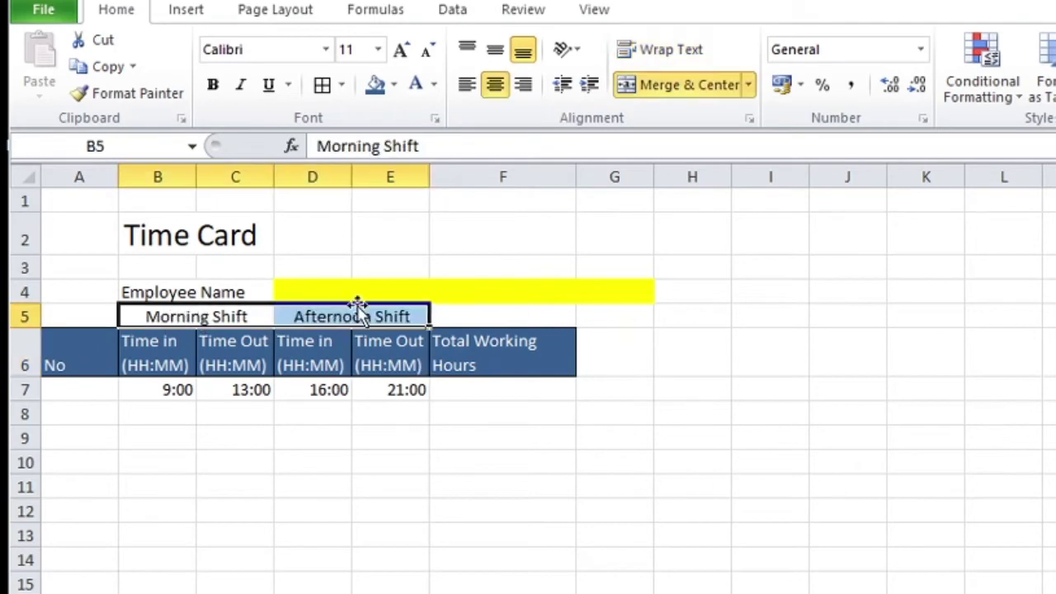
pyautogui.click(341, 84)
pyautogui.click(330, 333)
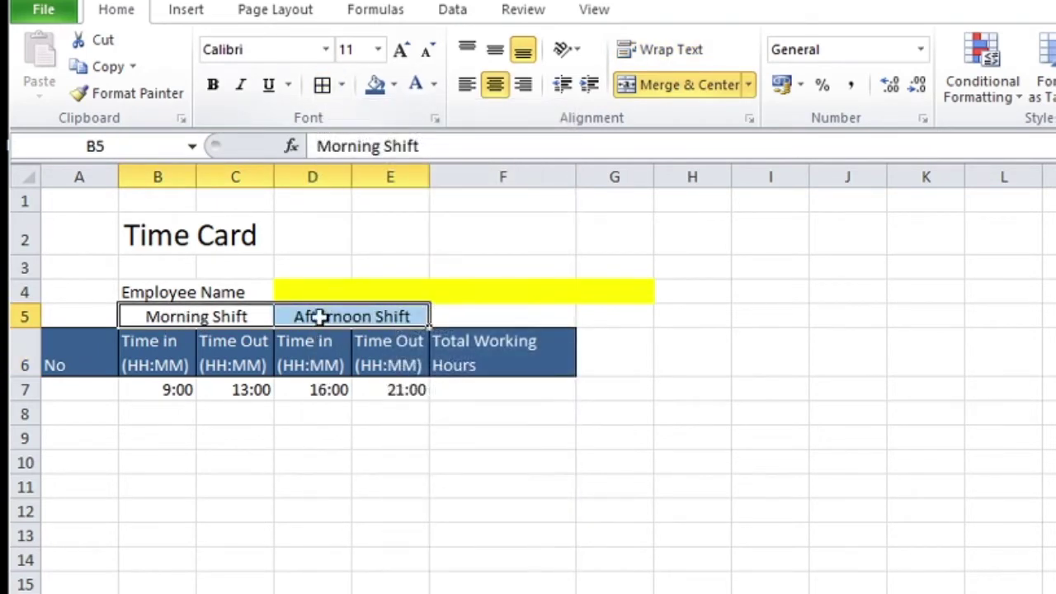
pyautogui.click(302, 355)
pyautogui.moveTo(217, 318); pyautogui.dragTo(334, 314)
pyautogui.click(395, 86)
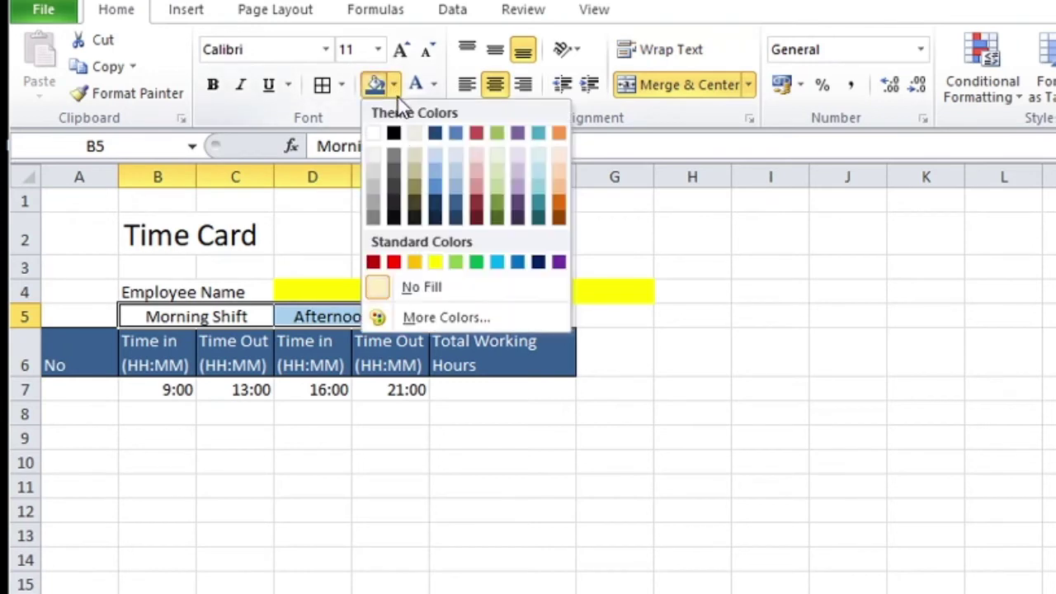
pyautogui.click(456, 206)
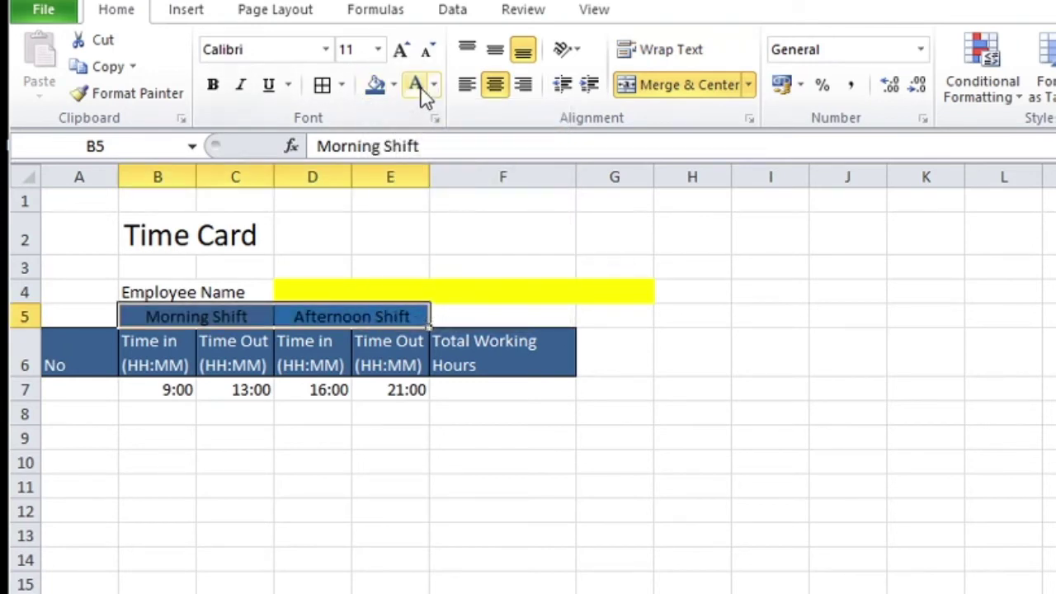
pyautogui.click(365, 358)
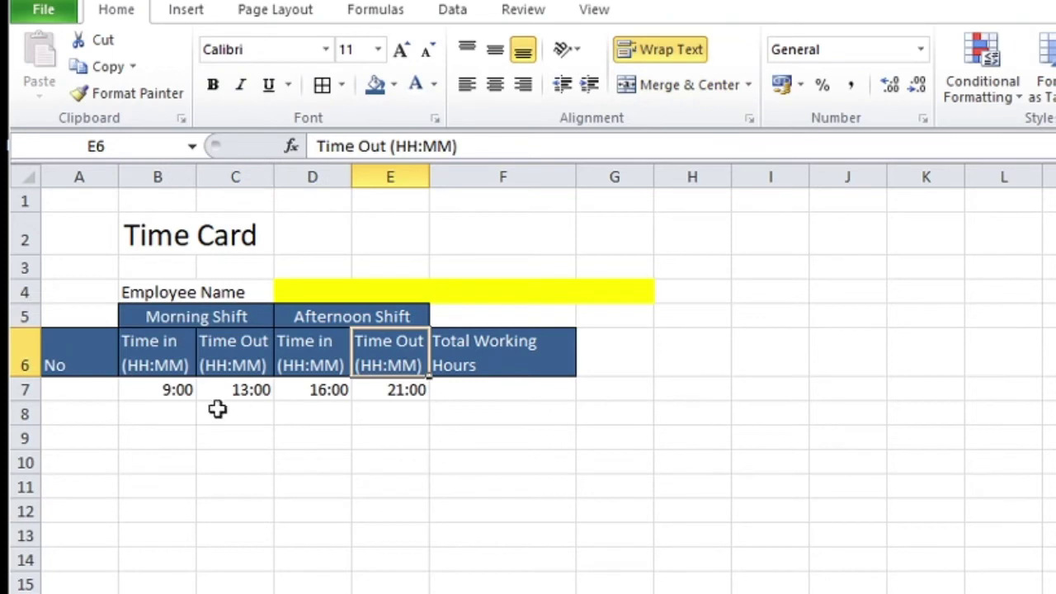
pyautogui.click(98, 392)
# Step: Enter 1 in A7 and select the table area from A6 down to F17
pyautogui.write('1')
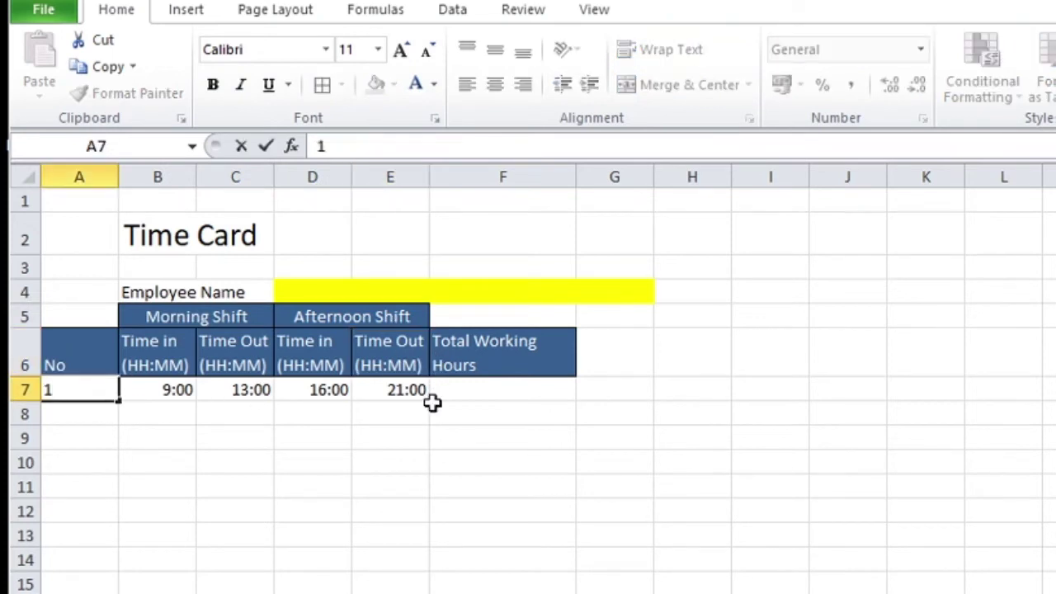
pyautogui.click(434, 437)
pyautogui.moveTo(85, 356); pyautogui.dragTo(506, 593)
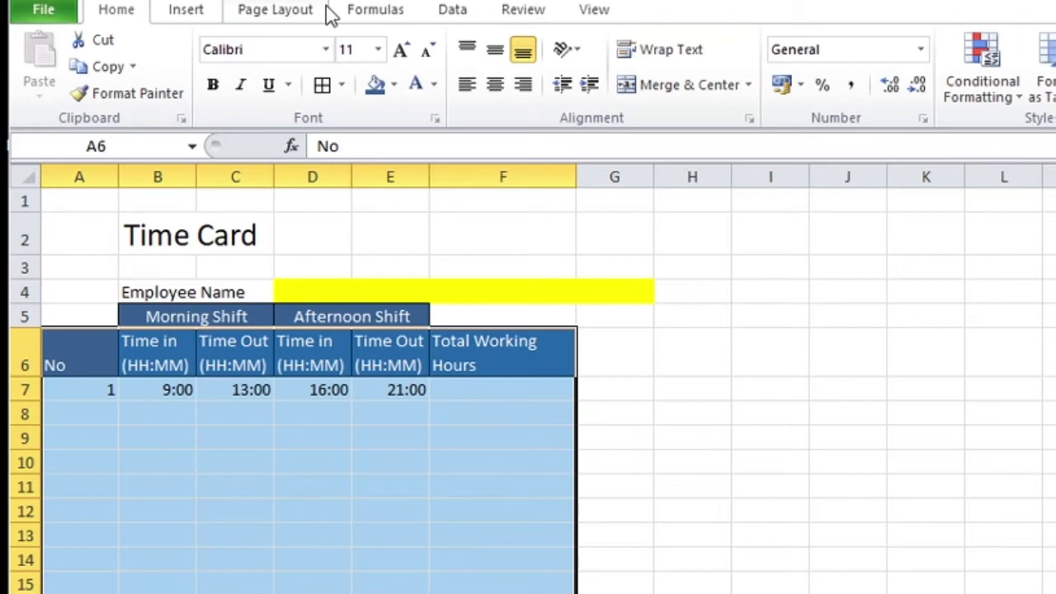
# Step: Apply All Borders to the A6:F17 table and rename the A6 heading to 'Date'
pyautogui.click(322, 84)
pyautogui.click(289, 429)
pyautogui.click(73, 356)
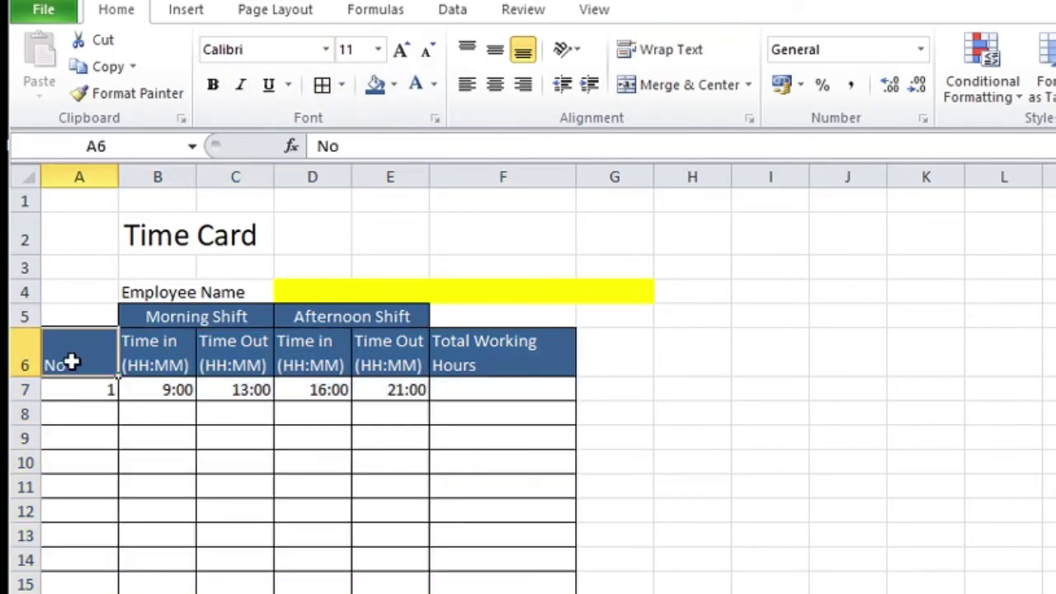
pyautogui.doubleClick(74, 361)
pyautogui.moveTo(67, 364); pyautogui.dragTo(4, 363)
pyautogui.write('Date')
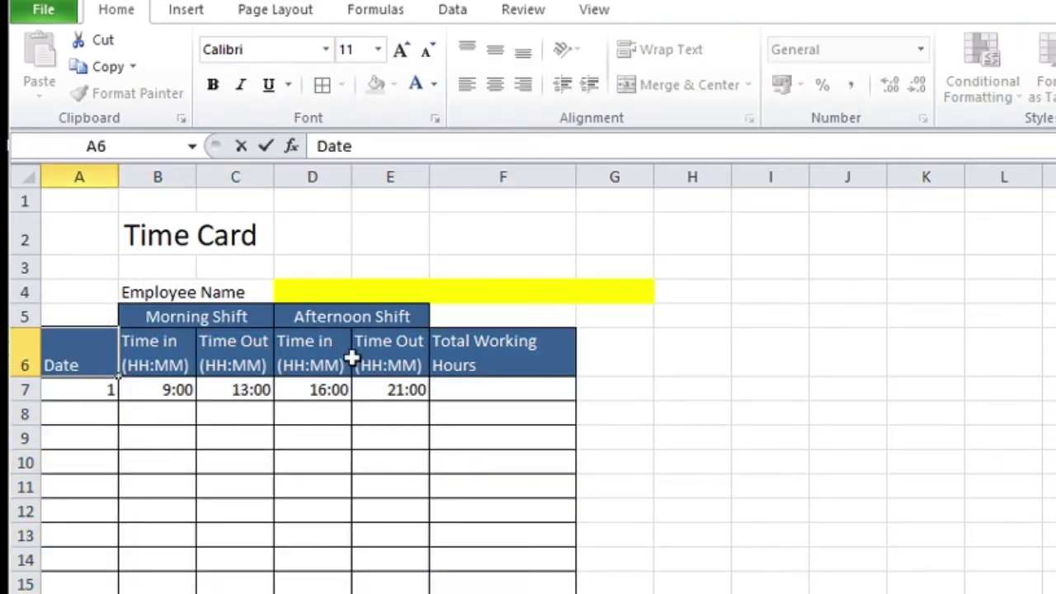
pyautogui.click(157, 439)
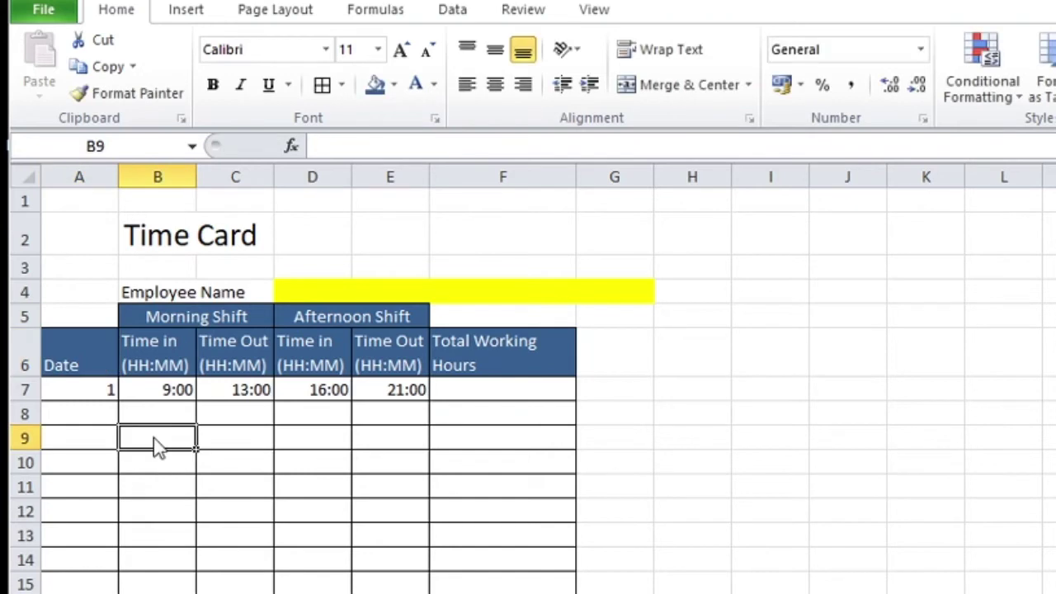
# Step: Enter the date 01/04/2021 in A7 and widen column A to fit it
pyautogui.click(103, 400)
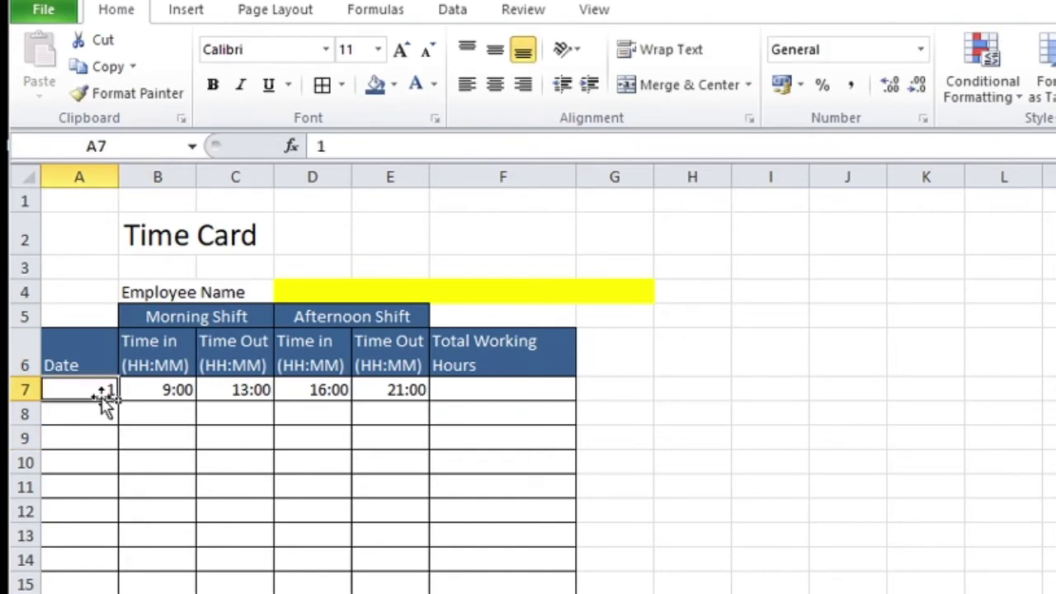
pyautogui.write('01/04/20')
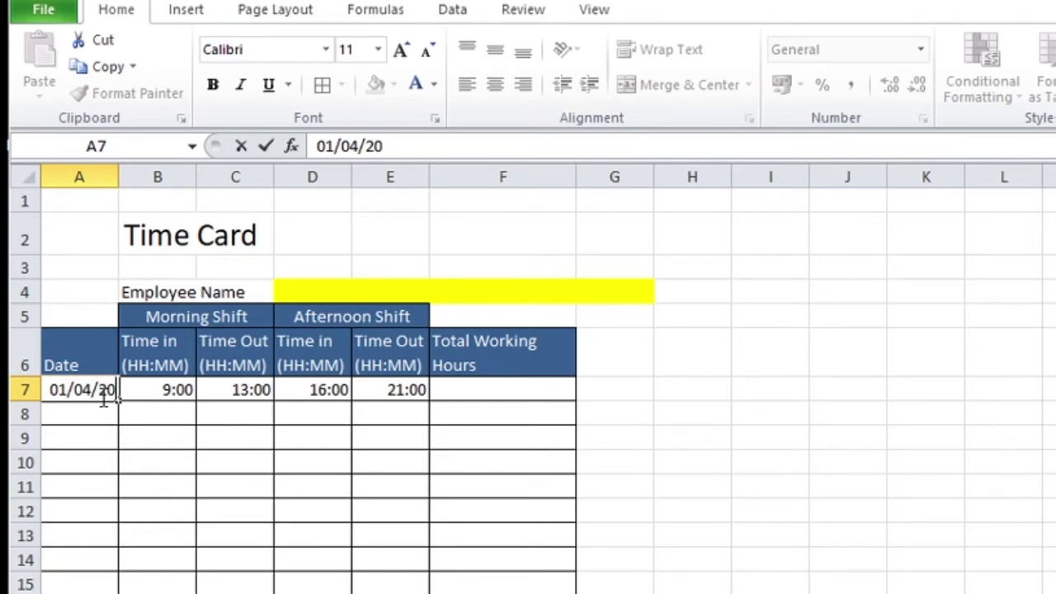
pyautogui.write('21')
pyautogui.click(96, 579)
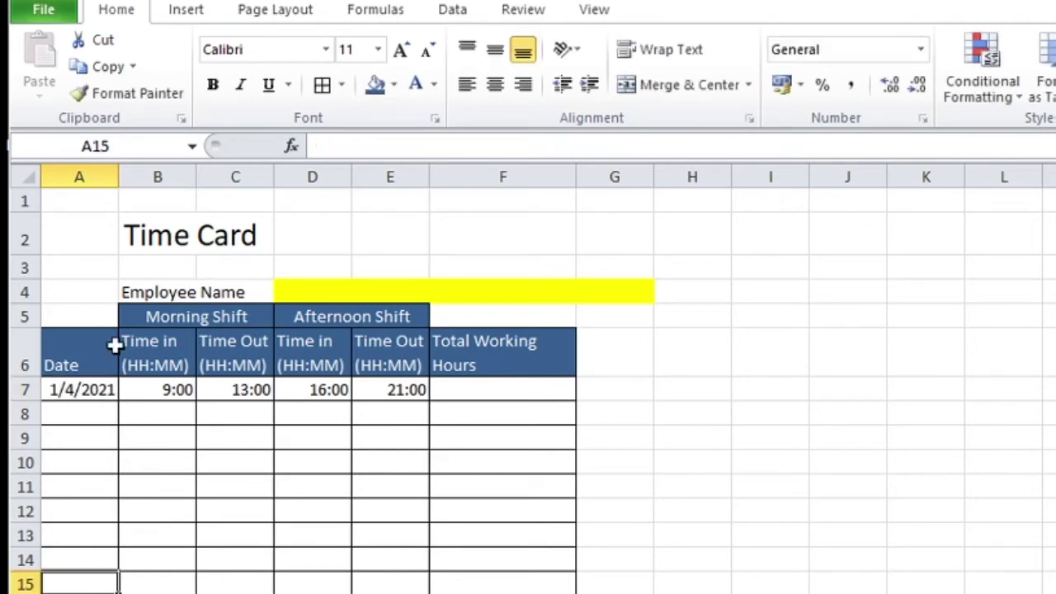
pyautogui.doubleClick(116, 181)
pyautogui.moveTo(117, 182); pyautogui.dragTo(144, 181)
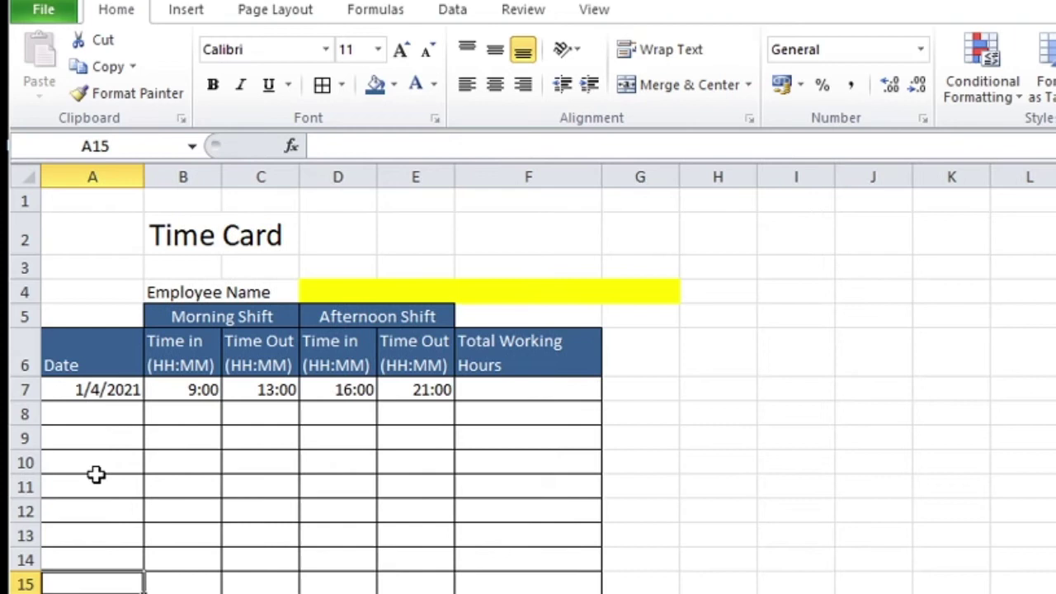
pyautogui.click(101, 386)
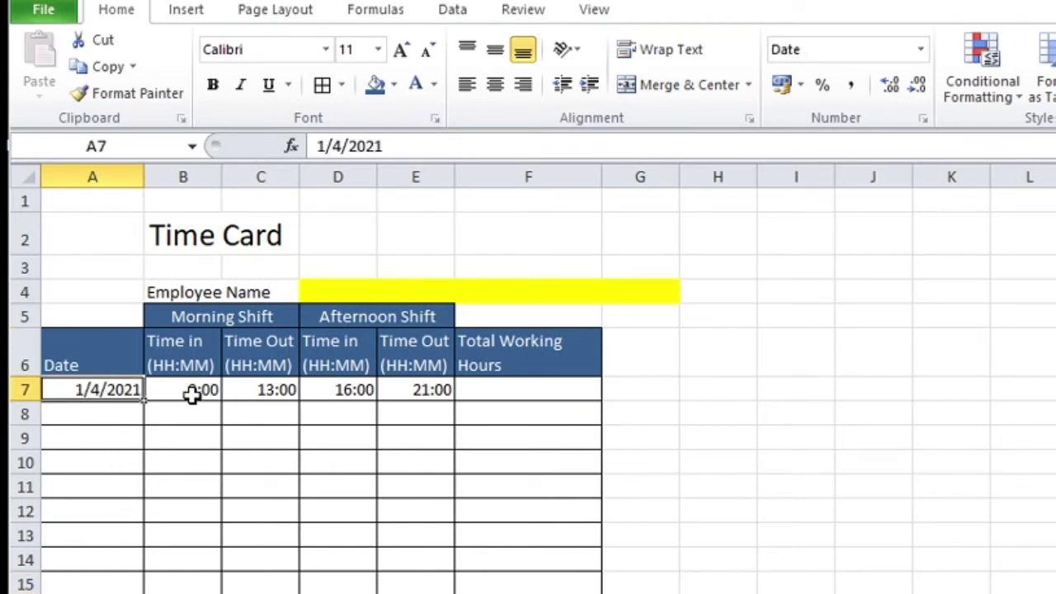
# Step: Correct A7 to 4/1/2021 and fill consecutive April dates down to A15
pyautogui.moveTo(144, 404)
pyautogui.mouseDown()
pyautogui.moveTo(145, 421)
pyautogui.moveTo(147, 391)
pyautogui.mouseUp()
pyautogui.click(323, 147)
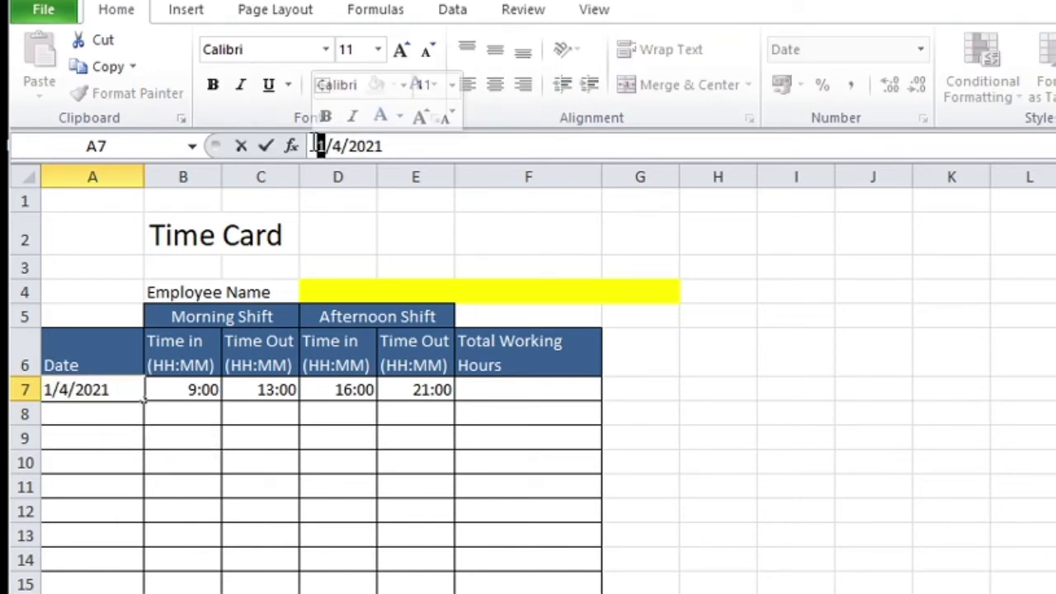
pyautogui.write('04')
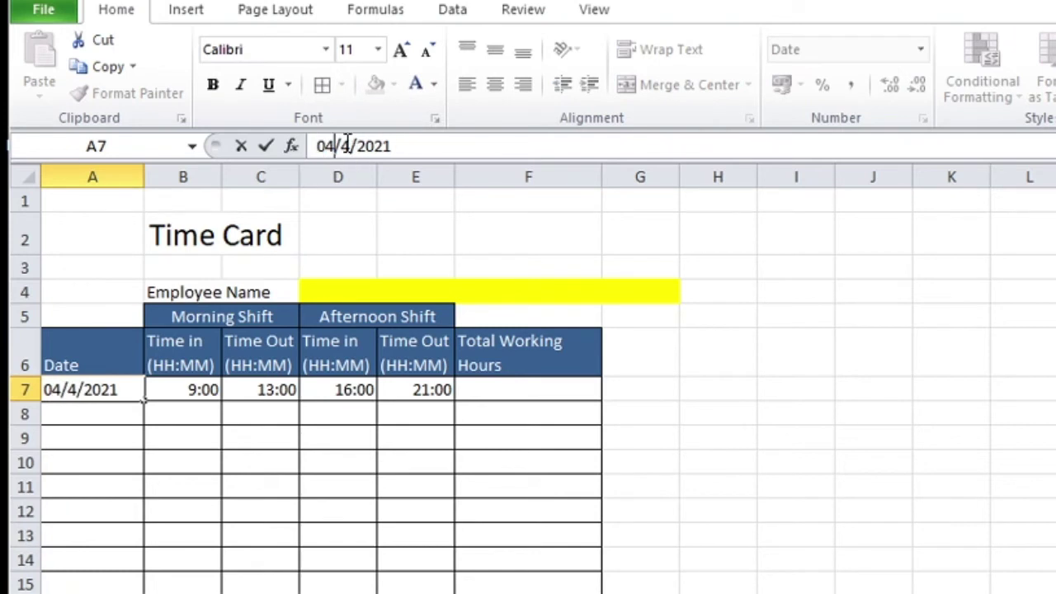
pyautogui.press('BackSpace')
pyautogui.write('1')
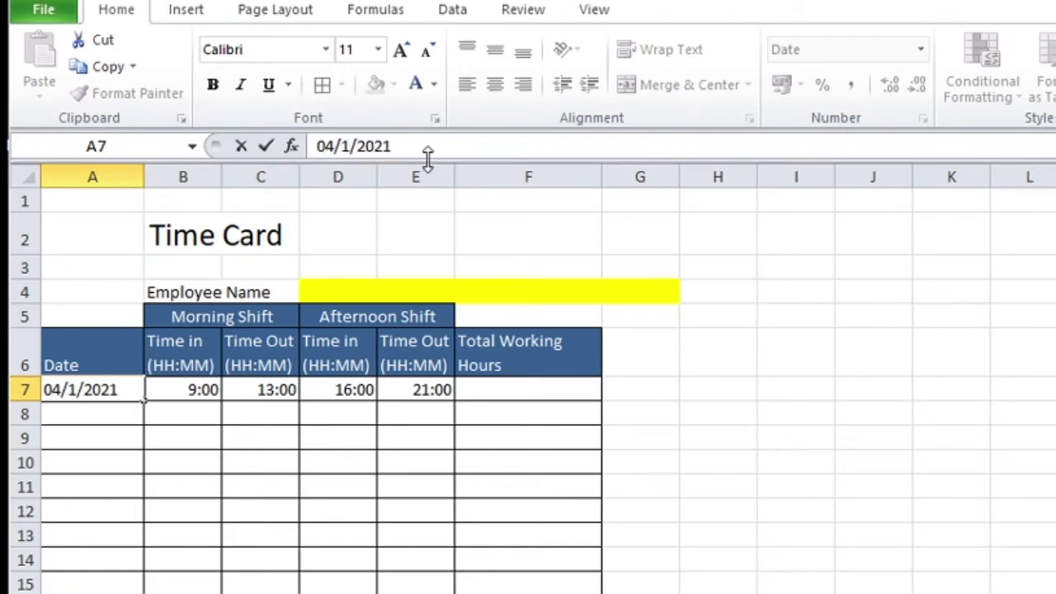
pyautogui.click(405, 438)
pyautogui.click(132, 393)
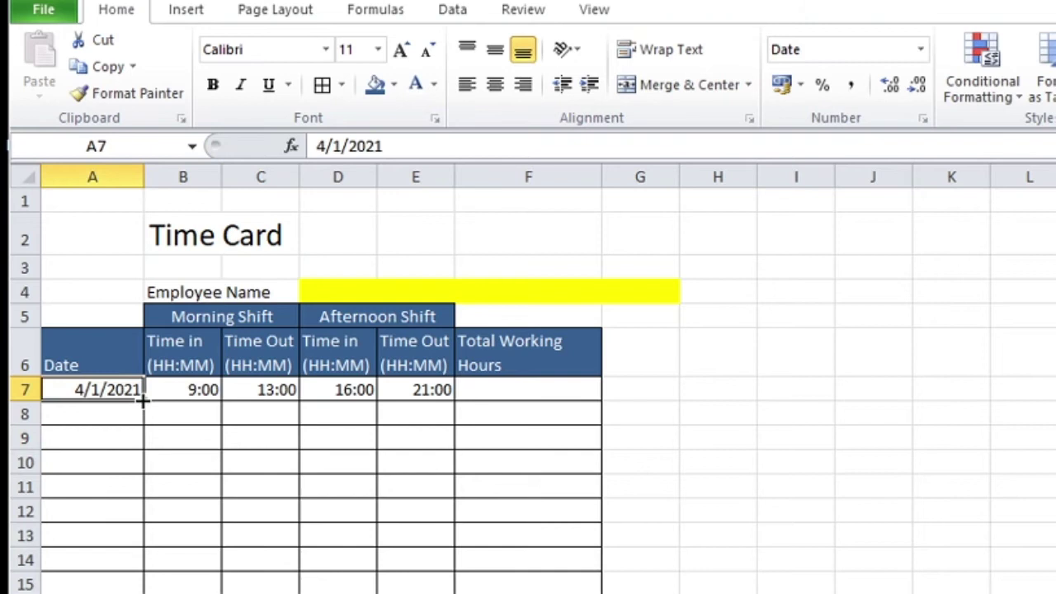
pyautogui.moveTo(144, 401); pyautogui.dragTo(138, 591)
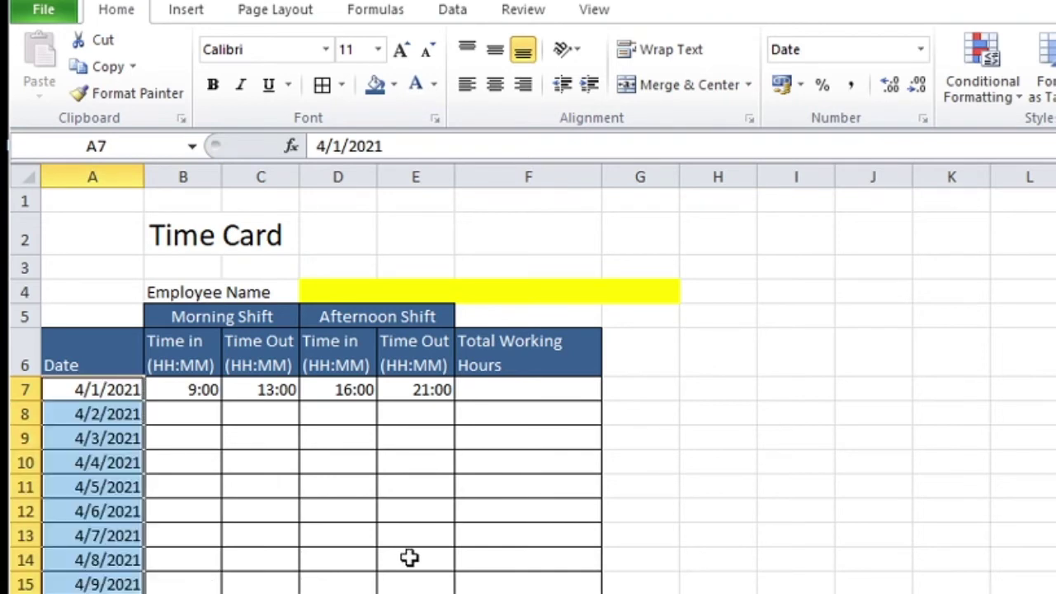
# Step: Begin the F7 daily total with the morning shift as =(C7-B7)
pyautogui.click(227, 460)
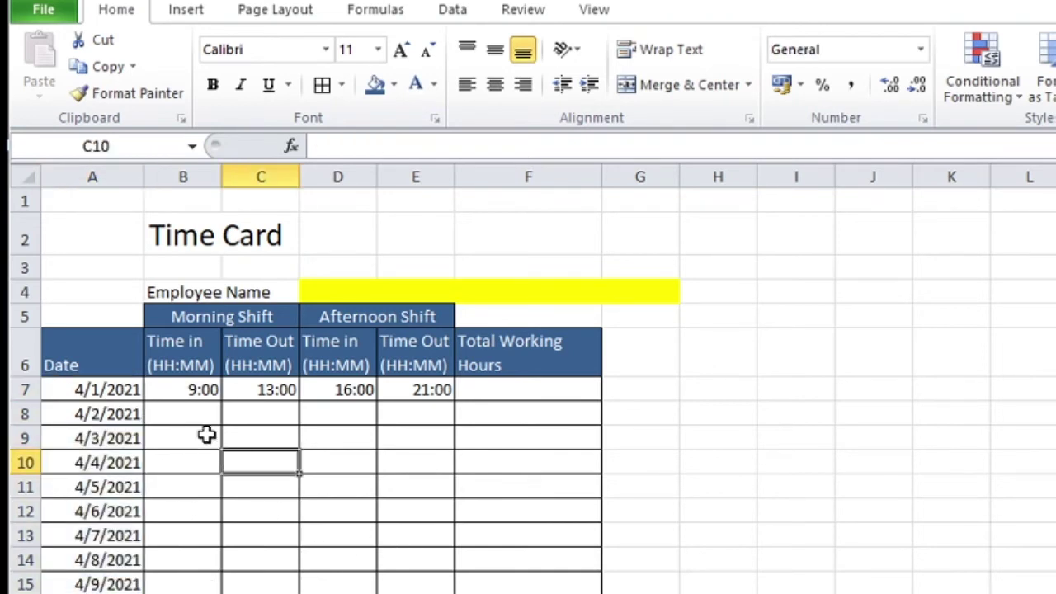
pyautogui.moveTo(203, 390); pyautogui.dragTo(421, 389)
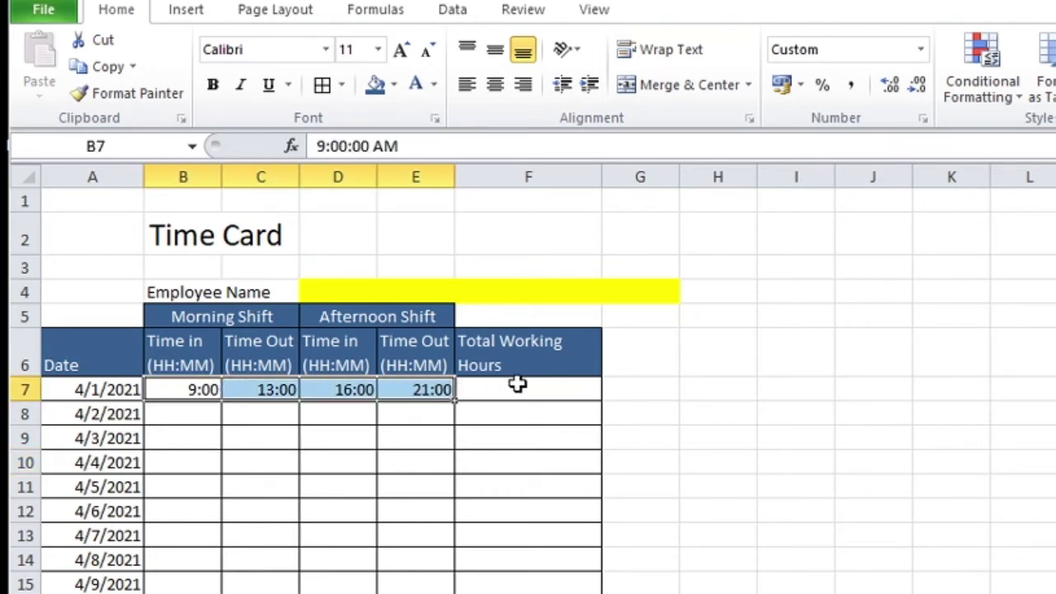
pyautogui.click(424, 441)
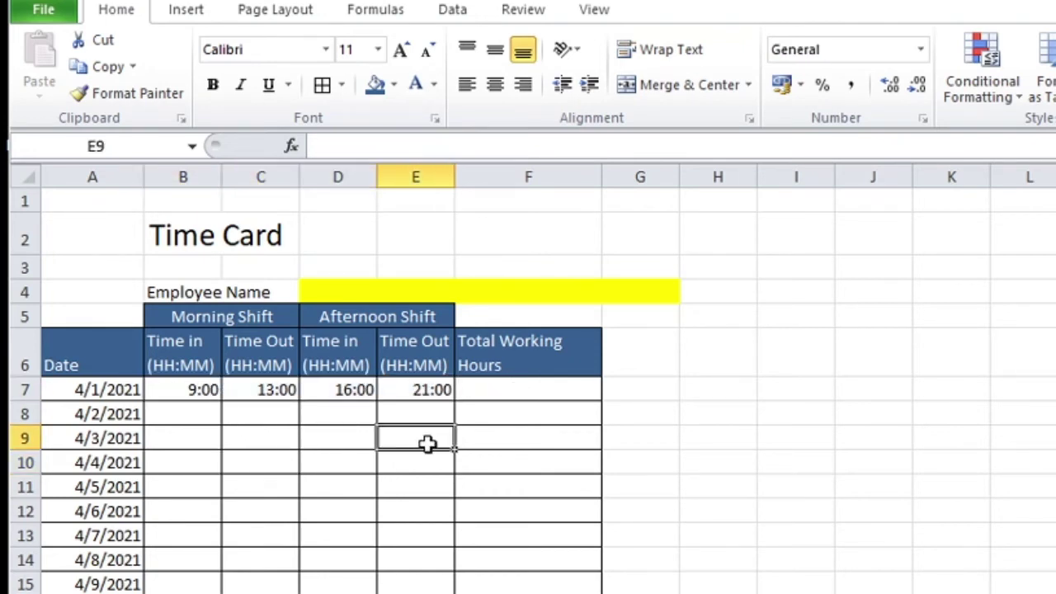
pyautogui.click(512, 398)
pyautogui.write('=')
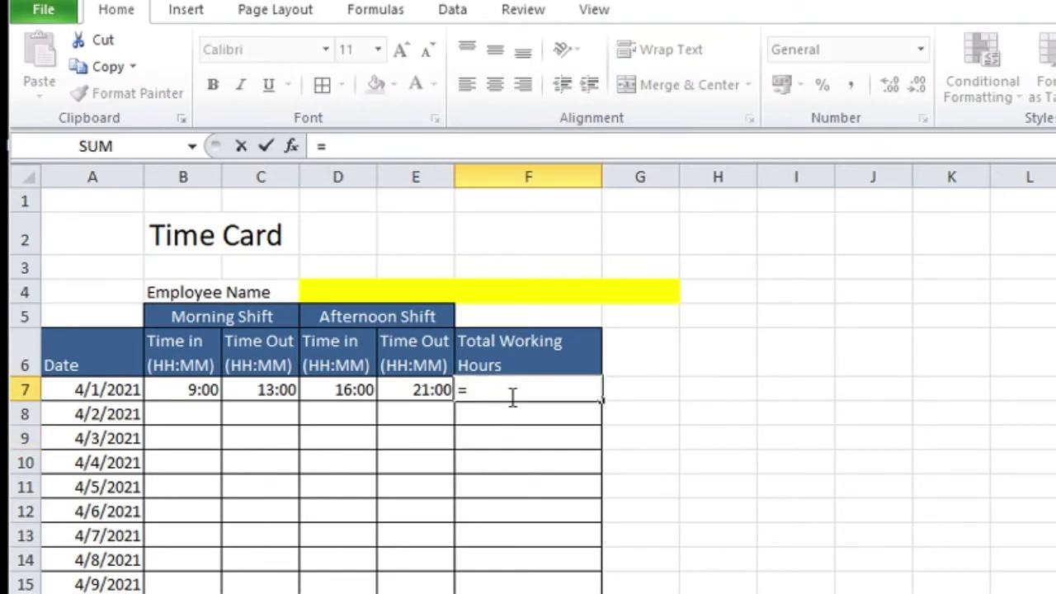
pyautogui.write('(')
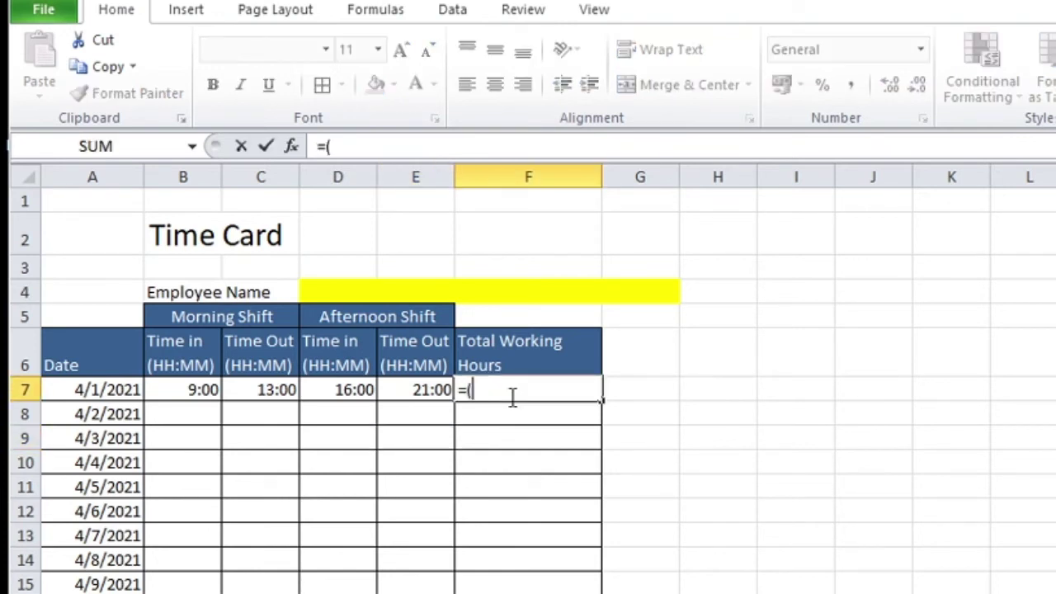
pyautogui.click(272, 388)
pyautogui.write('-')
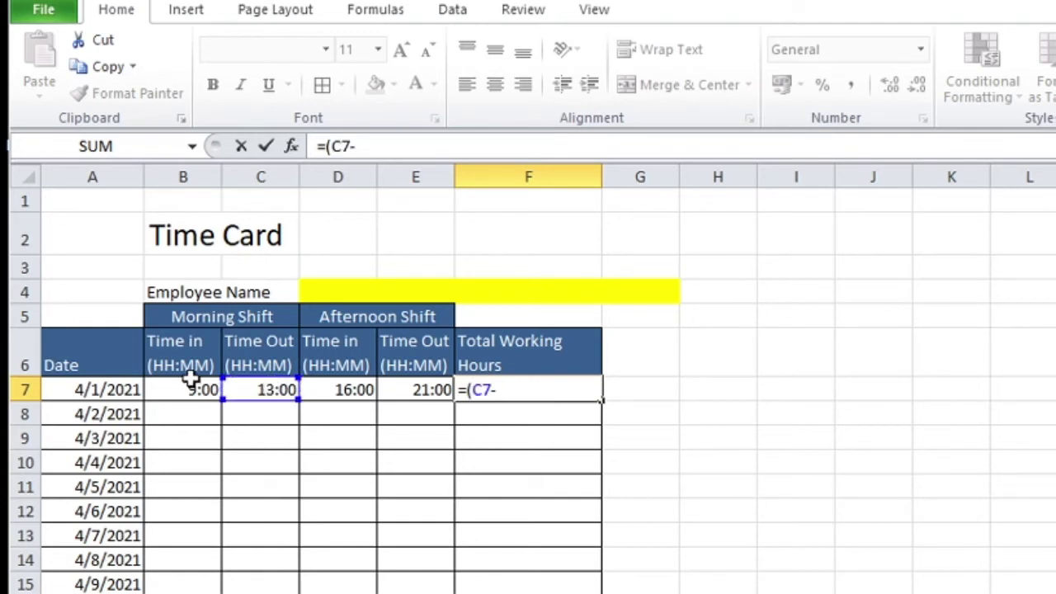
pyautogui.click(192, 387)
pyautogui.write(')+(')
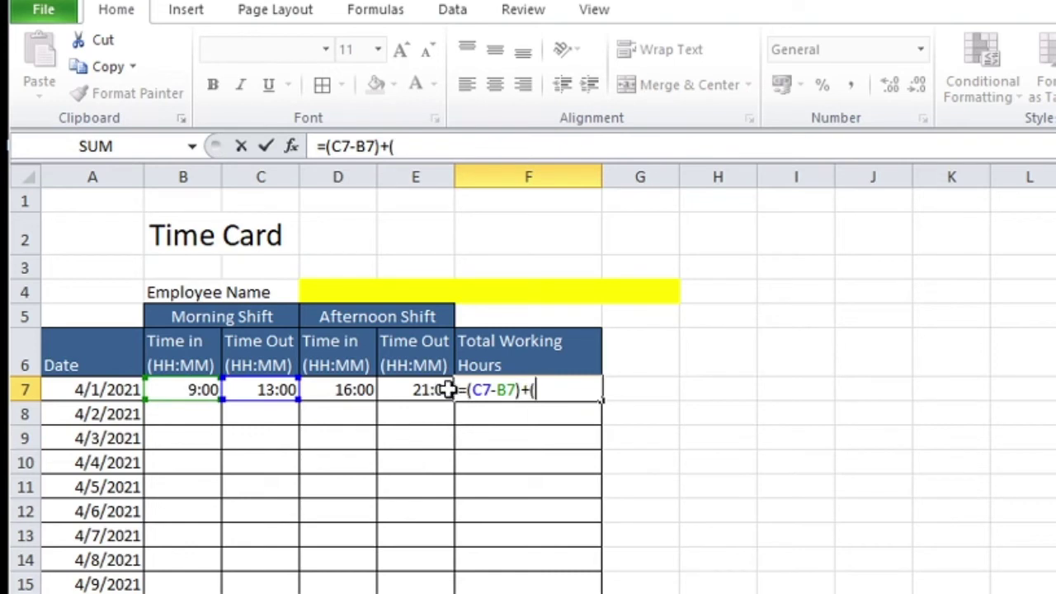
# Step: Add the afternoon shift (E7-D7) to complete =(C7-B7)+(E7-D7), showing 9:00
pyautogui.click(448, 390)
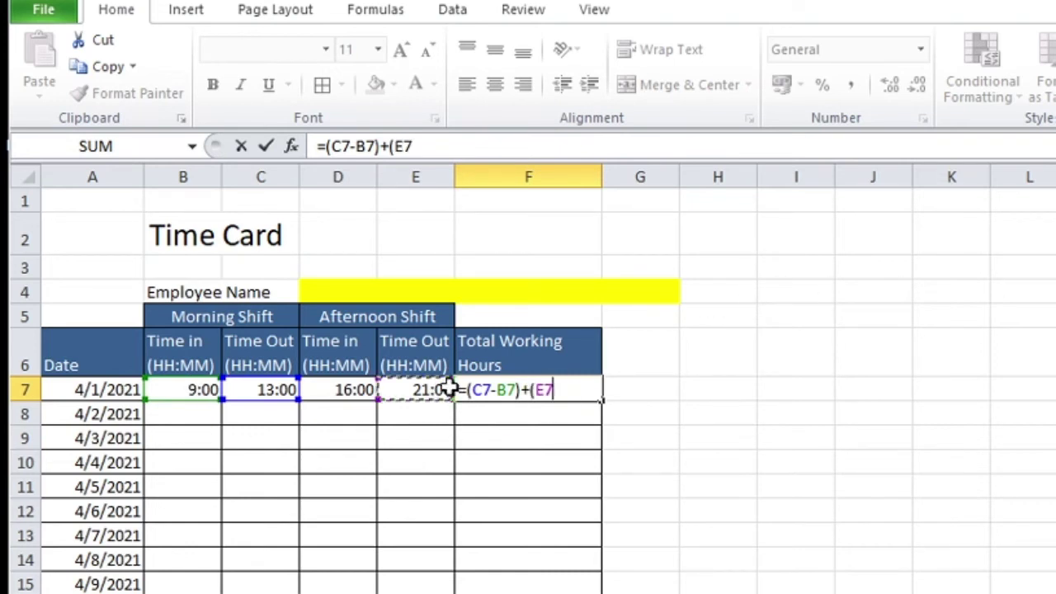
pyautogui.write('-')
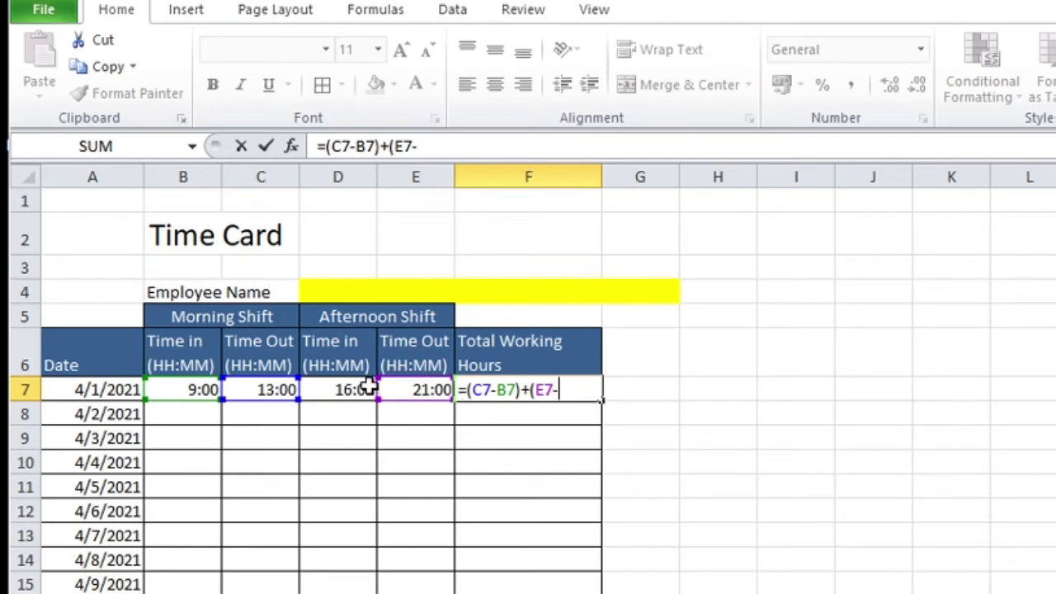
pyautogui.click(369, 388)
pyautogui.write(')')
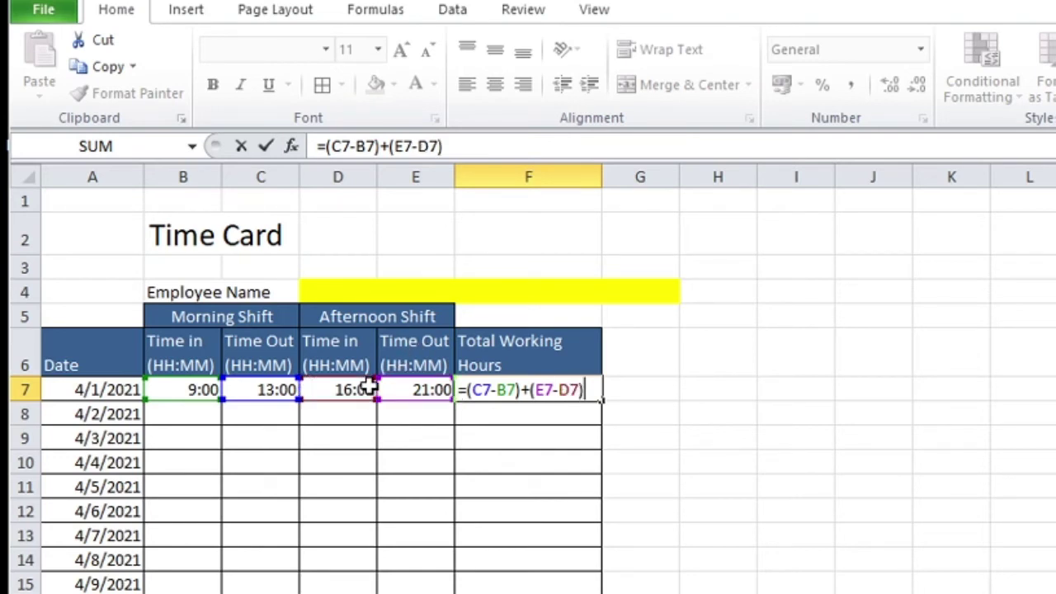
pyautogui.press('Return')
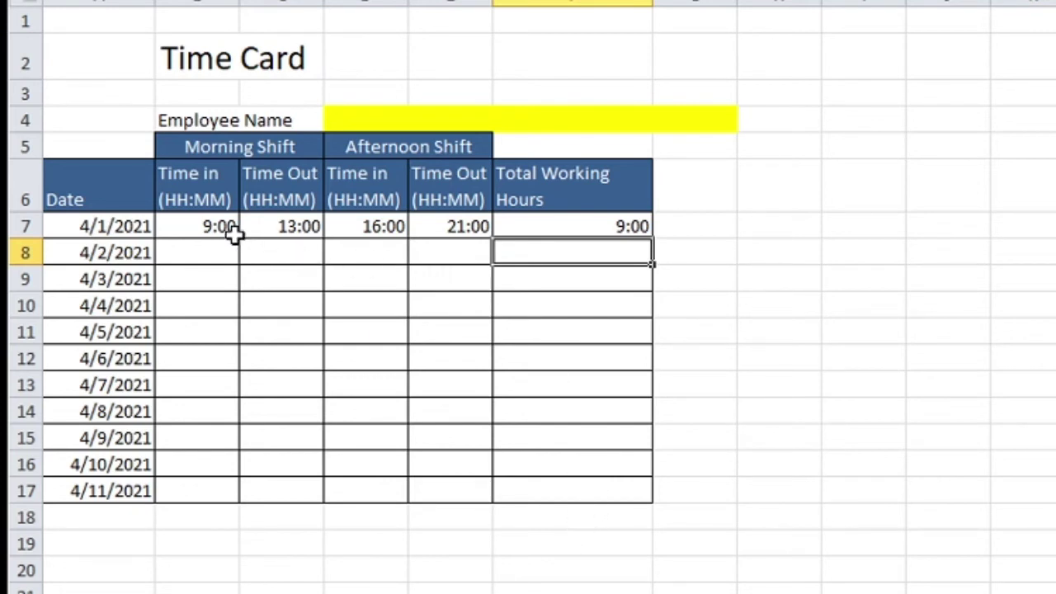
# Step: Copy the F7 total formula down into F8:F17
pyautogui.moveTo(227, 229); pyautogui.dragTo(481, 228)
pyautogui.click(549, 230)
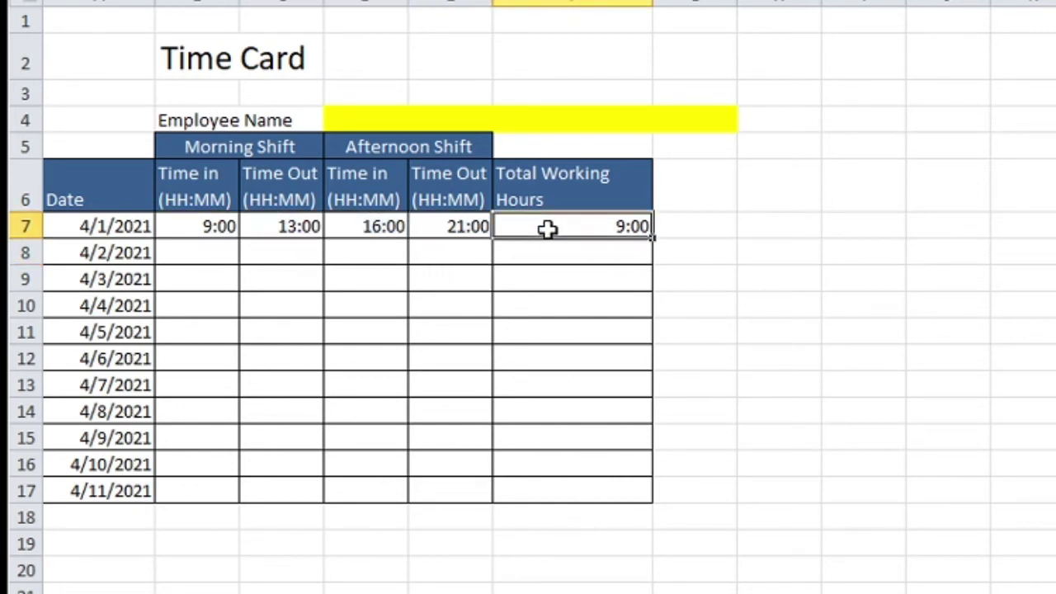
pyautogui.hotkey('ctrl', 'c')
pyautogui.moveTo(568, 255); pyautogui.dragTo(582, 472)
pyautogui.hotkey('ctrl', 'v')
pyautogui.click(326, 329)
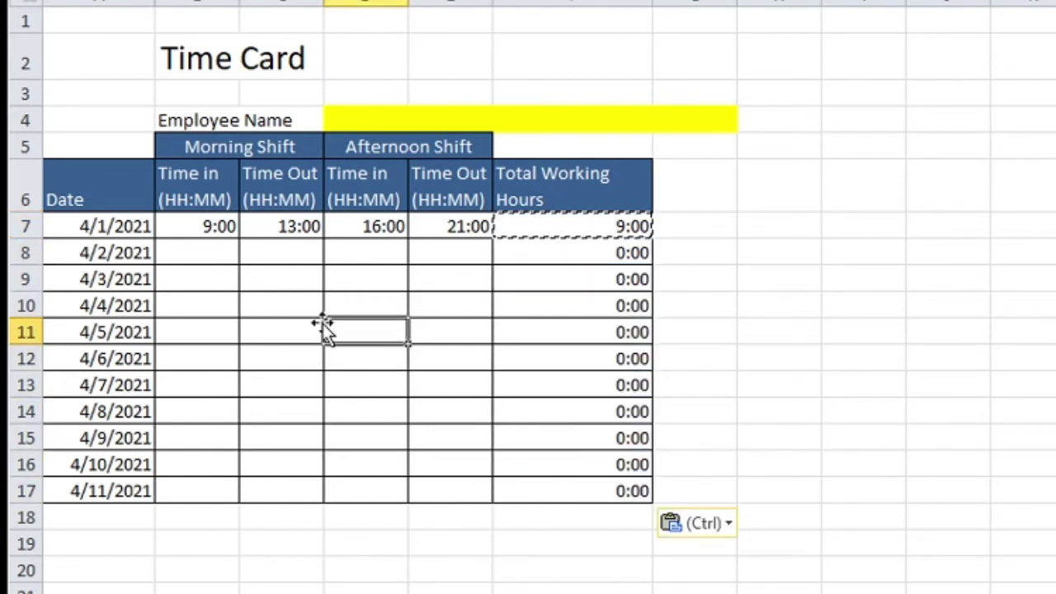
# Step: Copy the shift times in B7:E7 into rows 8 through 17
pyautogui.moveTo(217, 230); pyautogui.dragTo(438, 231)
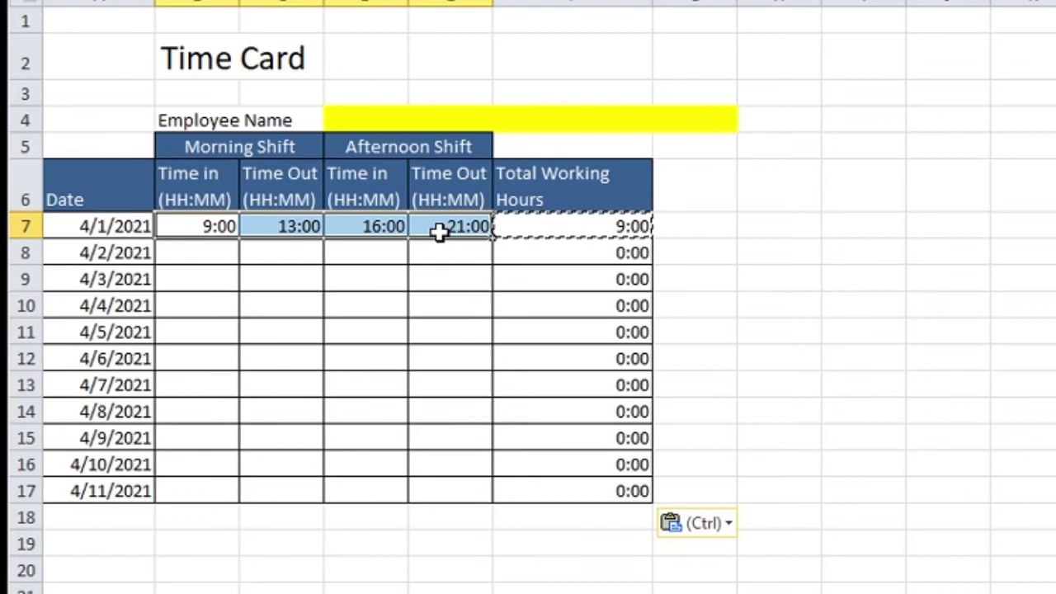
pyautogui.hotkey('ctrl', 'c')
pyautogui.moveTo(217, 250); pyautogui.dragTo(471, 483)
pyautogui.hotkey('ctrl', 'v')
pyautogui.press('ctrl')
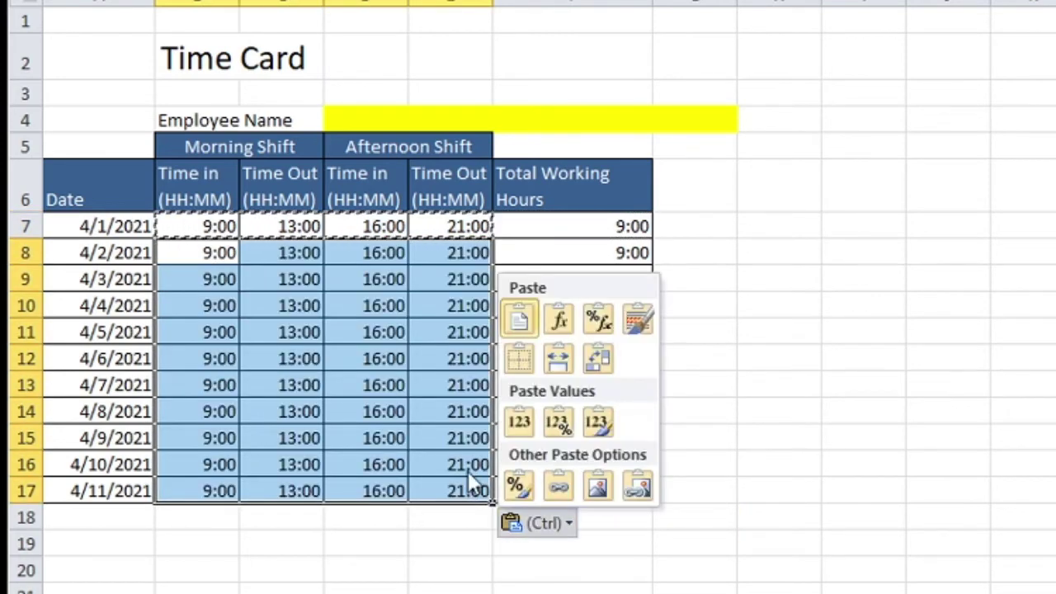
pyautogui.press('Escape')
pyautogui.click(295, 302)
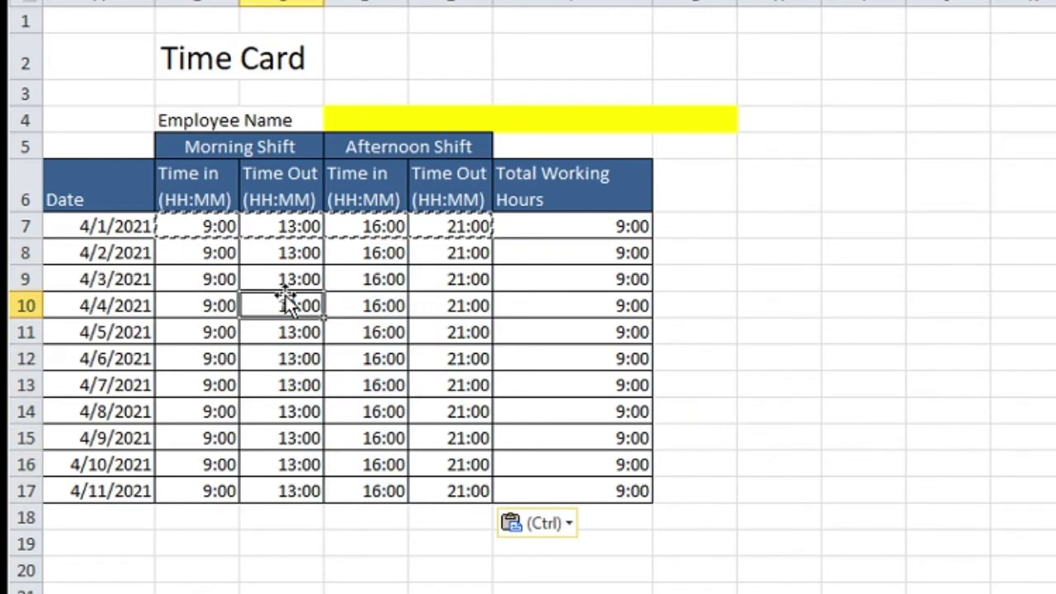
# Step: Change 4/3/2021's afternoon time out in E9 to 22:00
pyautogui.click(480, 281)
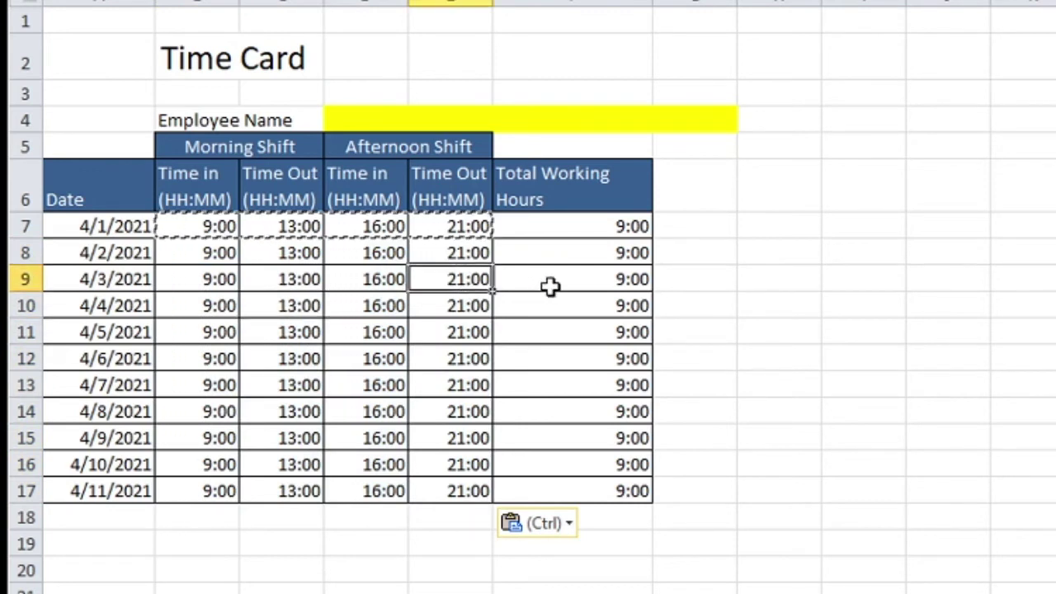
pyautogui.write('22')
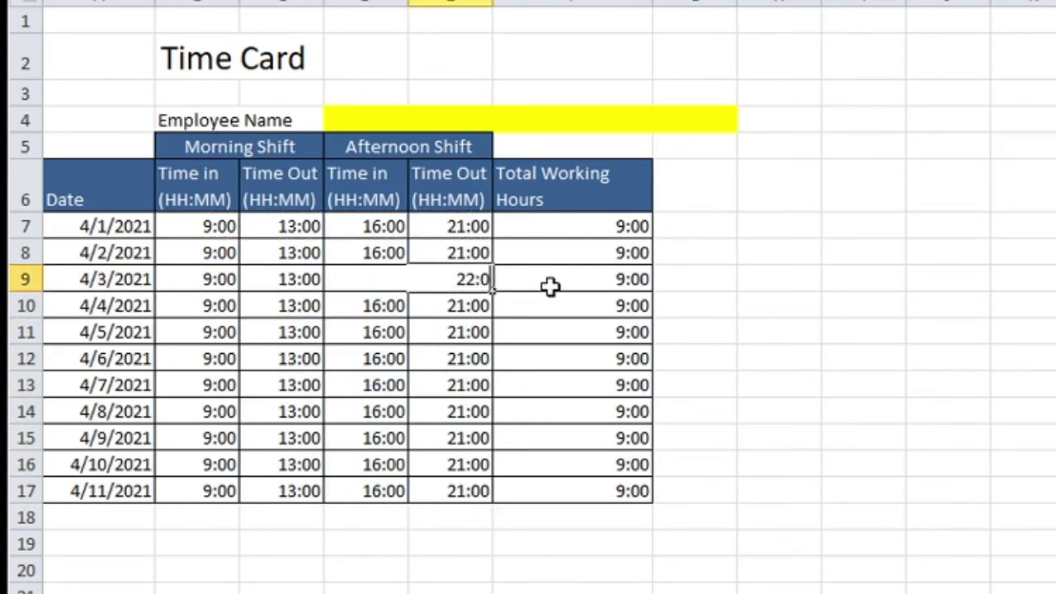
pyautogui.click(549, 381)
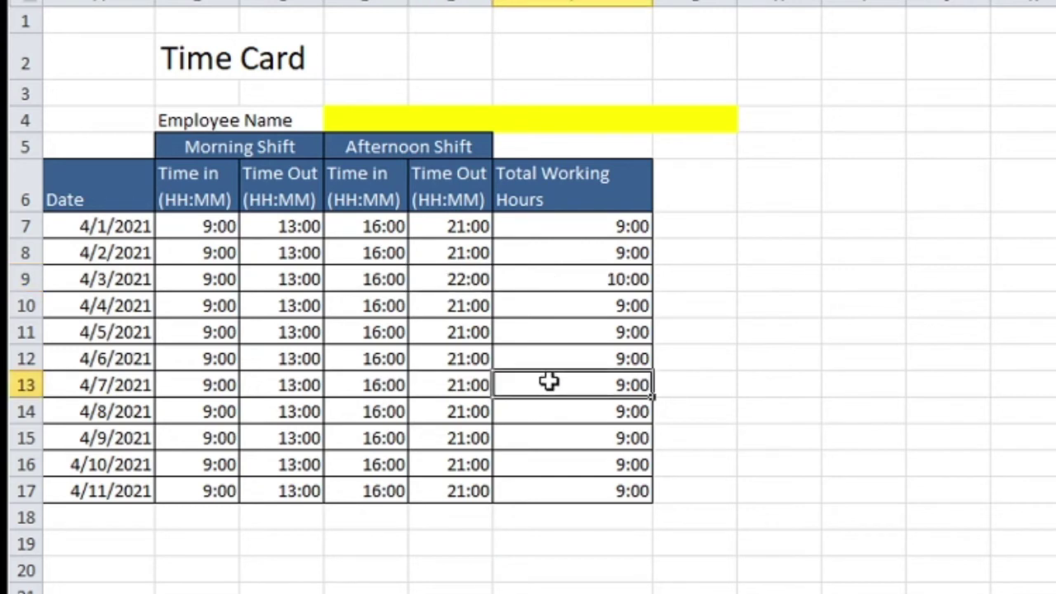
# Step: Change 4/7/2021's morning time in at B13 to 09:45
pyautogui.click(226, 389)
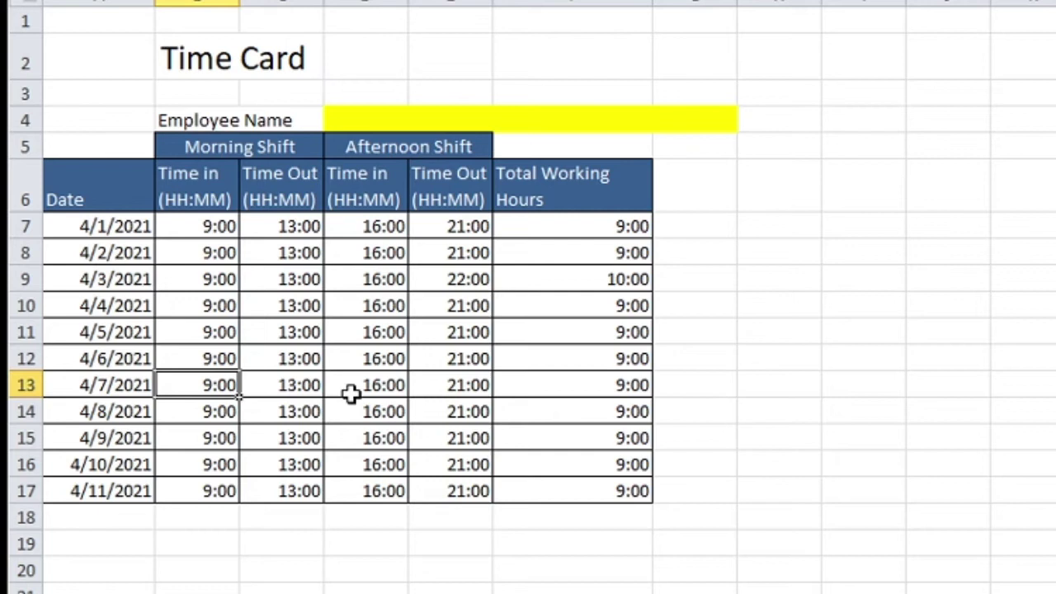
pyautogui.write('09')
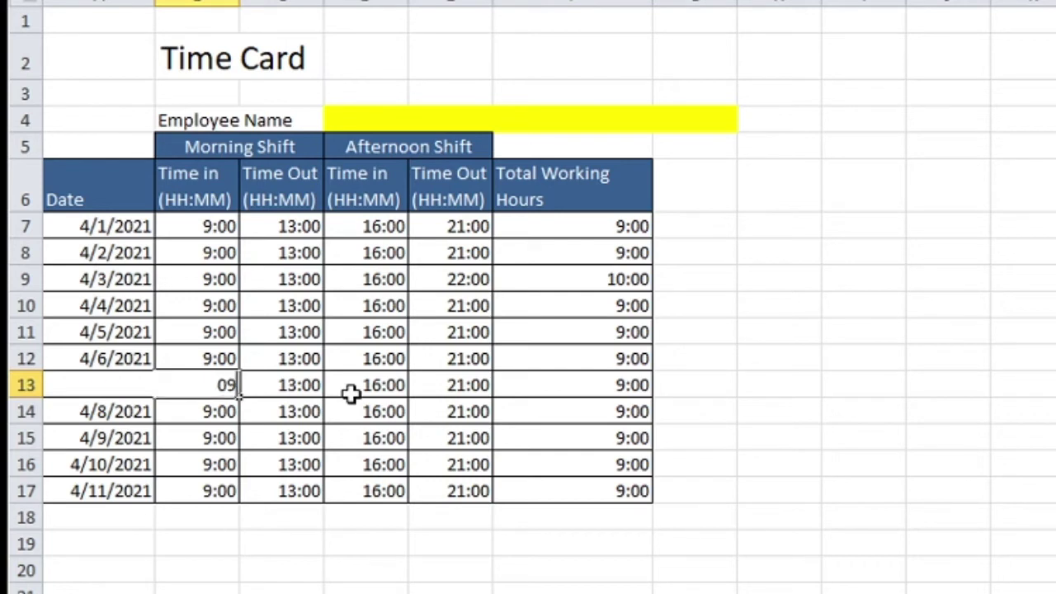
pyautogui.write(':45')
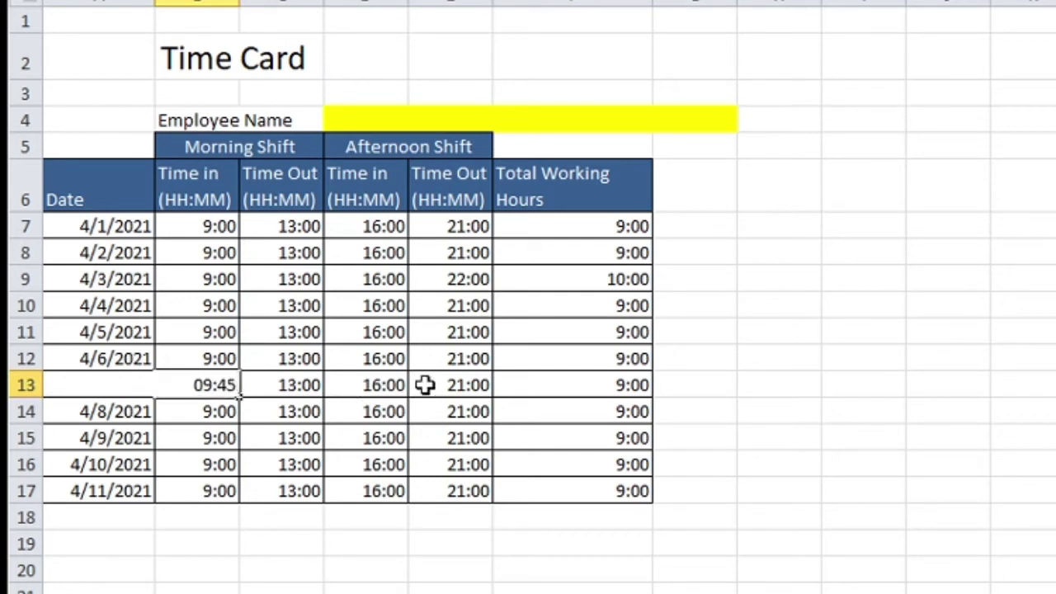
pyautogui.click(490, 491)
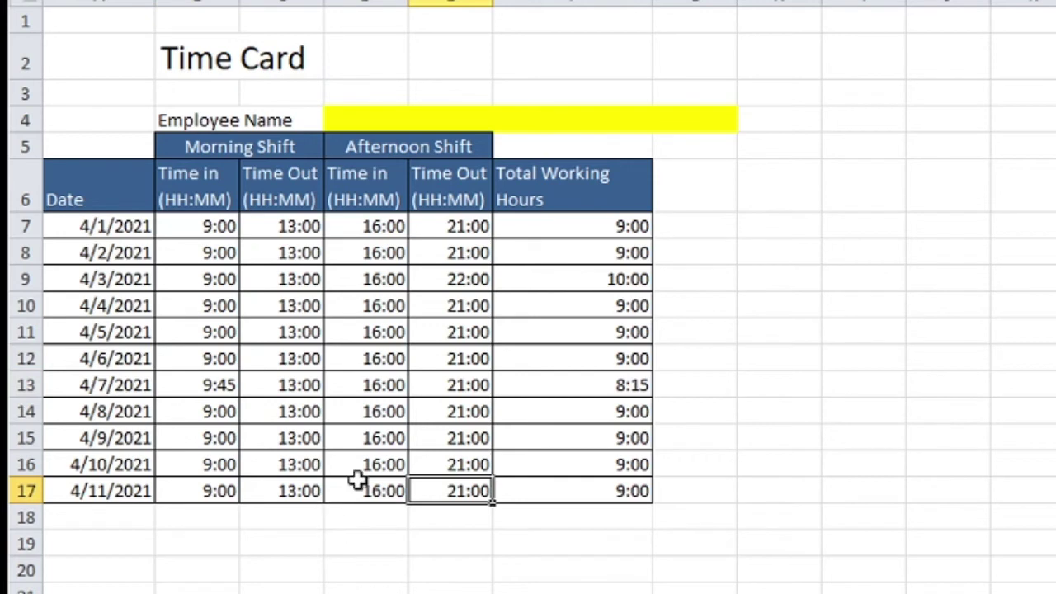
pyautogui.click(646, 515)
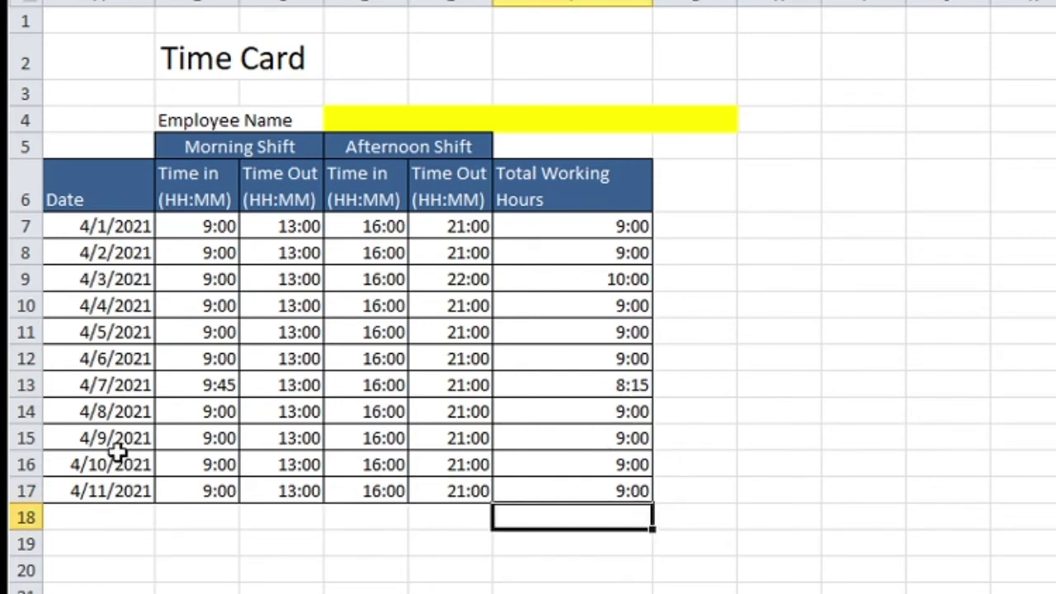
# Step: Fill the dates down from 4/11/2021 to 4/30/2021 in row 36, then select the table
pyautogui.click(116, 492)
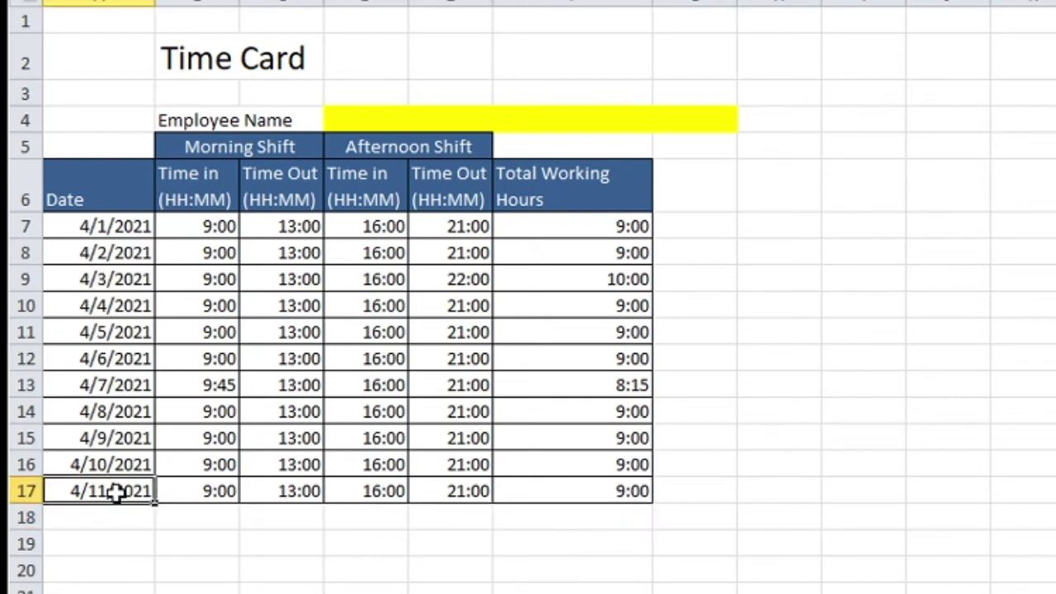
pyautogui.moveTo(154, 503); pyautogui.dragTo(155, 593)
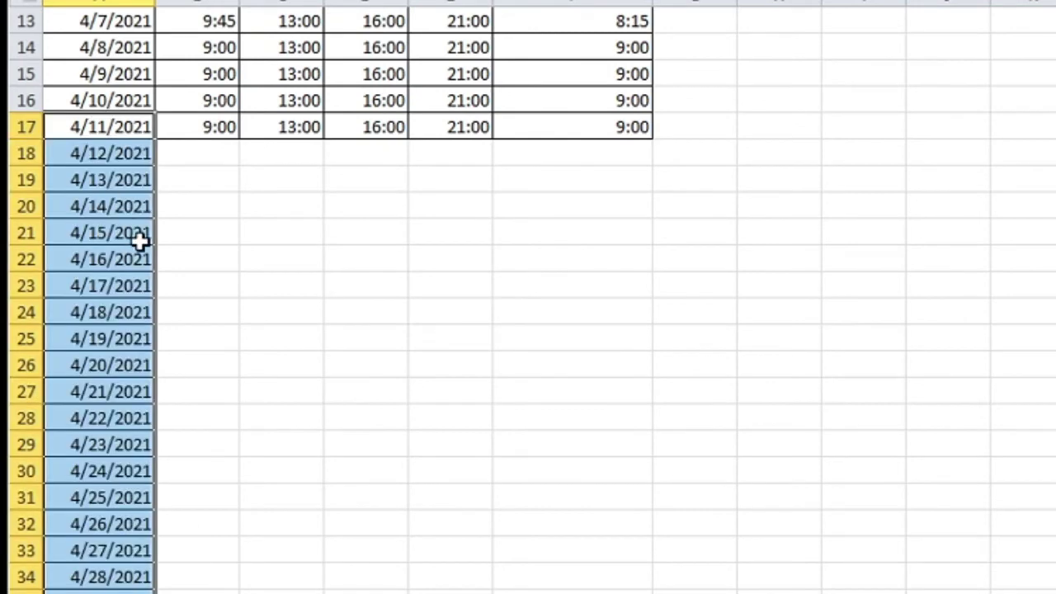
pyautogui.keyDown('ctrl'); pyautogui.scroll(-1, 120, 136); pyautogui.keyUp('ctrl')
pyautogui.scroll(1, 132, 206)
pyautogui.scroll(3, 134, 233)
pyautogui.moveTo(124, 177); pyautogui.dragTo(513, 541)
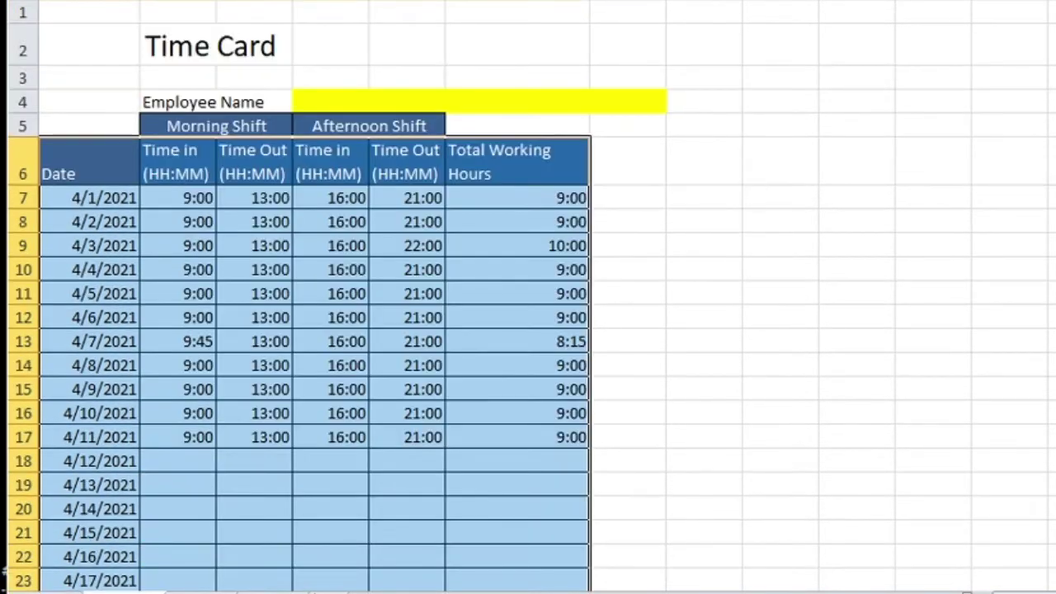
# Step: Copy the 4/11/2021 shift times from B17:E17 into rows 18 to 36
pyautogui.click(287, 365)
pyautogui.moveTo(202, 436); pyautogui.dragTo(384, 438)
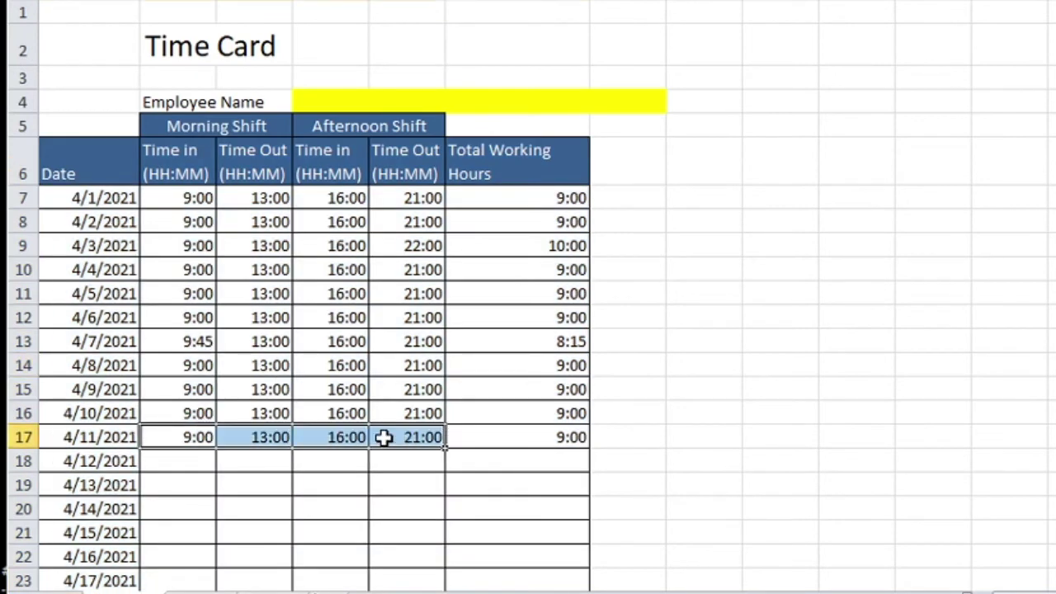
pyautogui.hotkey('ctrl', 'c')
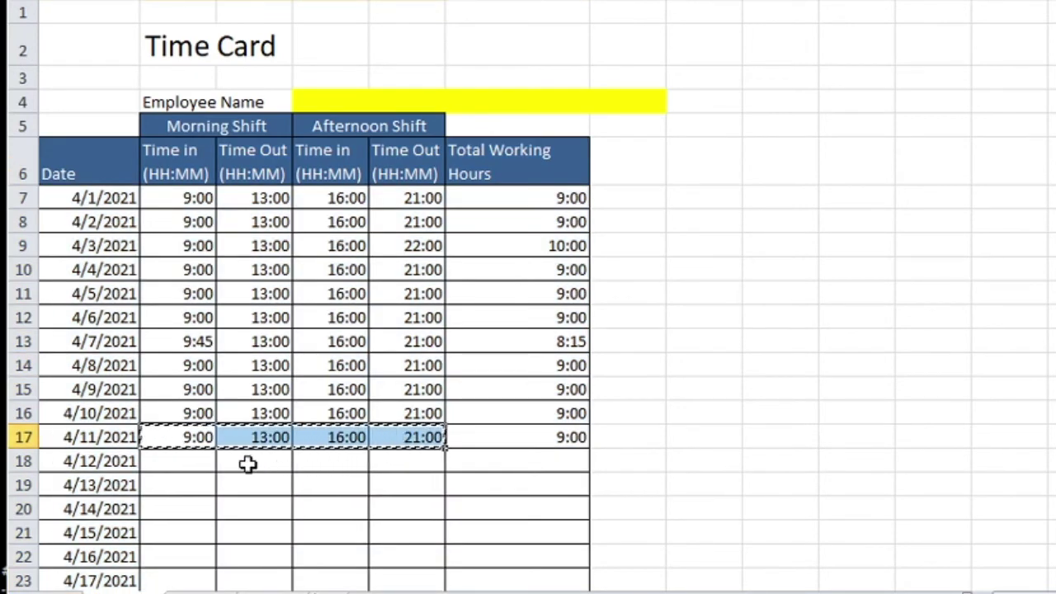
pyautogui.moveTo(202, 462); pyautogui.dragTo(400, 543)
pyautogui.hotkey('ctrl', 'v')
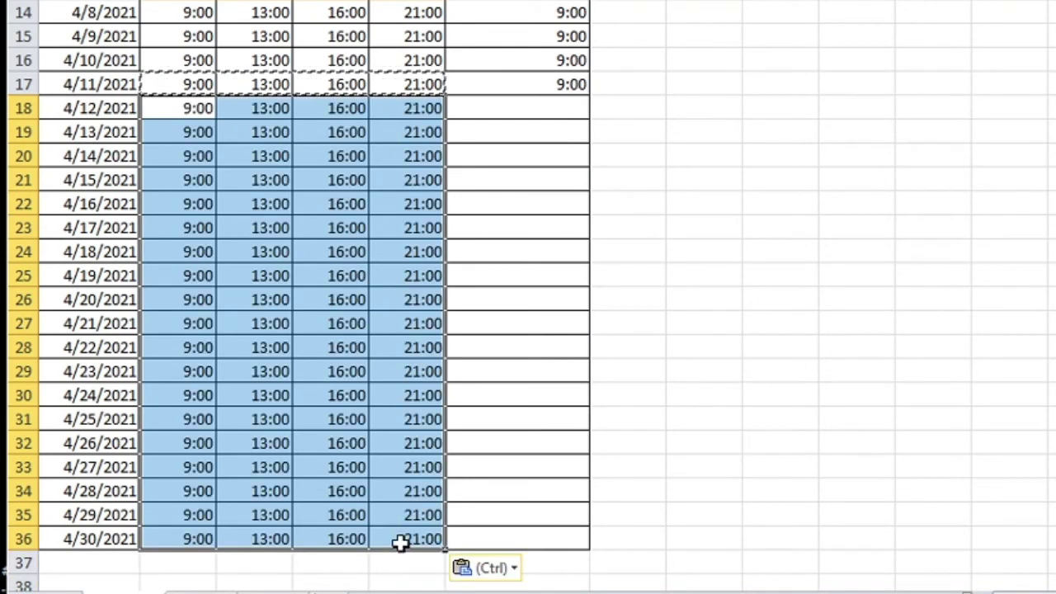
pyautogui.click(510, 456)
# Step: Copy the daily total formula into F18:F36
pyautogui.click(503, 61)
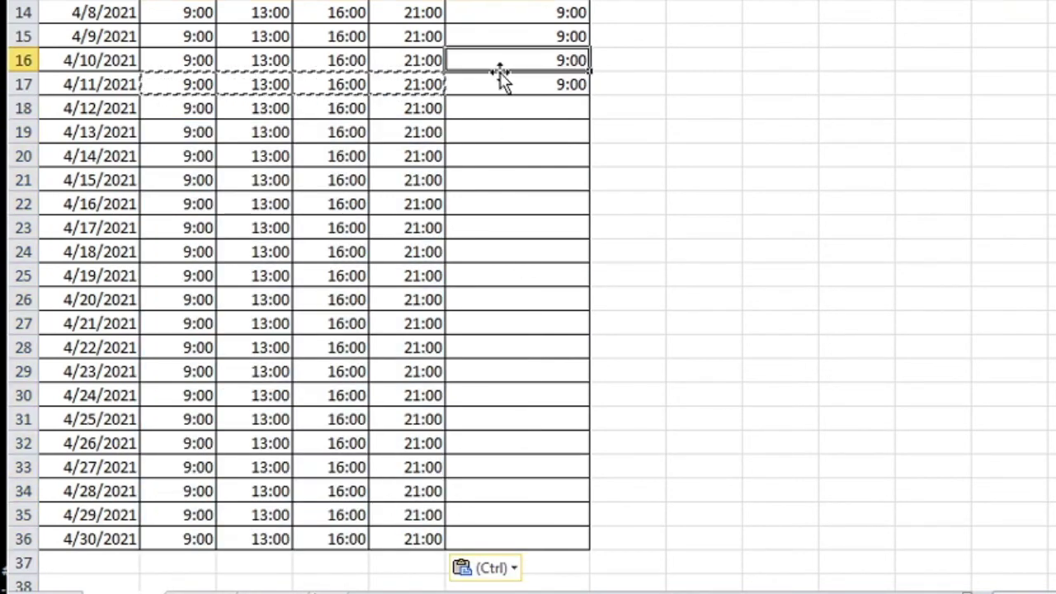
pyautogui.hotkey('ctrl', 'c')
pyautogui.moveTo(530, 103); pyautogui.dragTo(535, 530)
pyautogui.hotkey('ctrl', 'v')
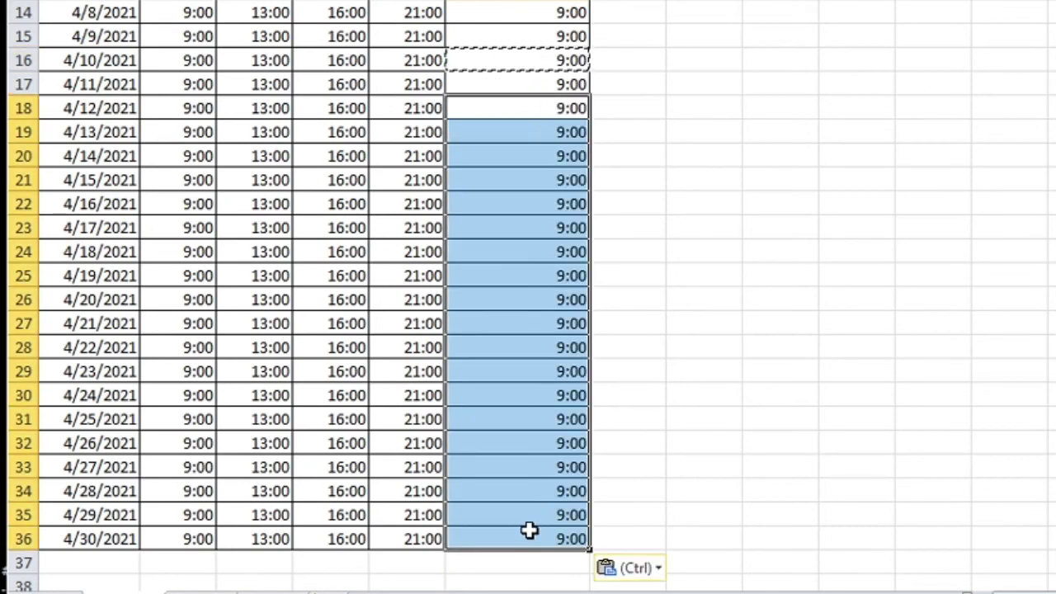
pyautogui.click(513, 372)
pyautogui.scroll(4, 513, 371)
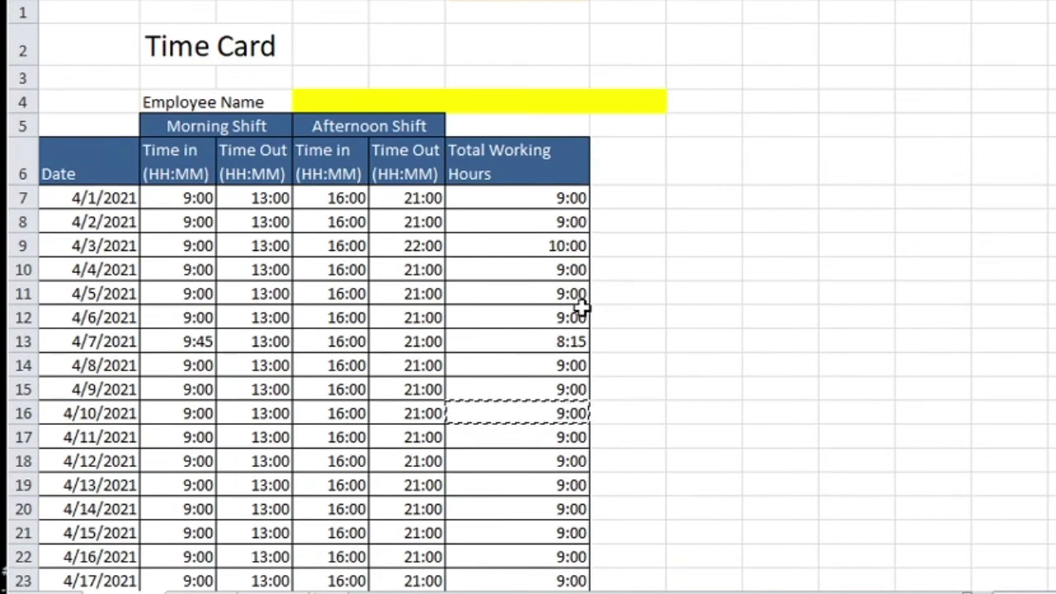
# Step: Enter 'Total Working Hours' in E37 and wrap its text
pyautogui.scroll(-6, 553, 347)
pyautogui.click(420, 451)
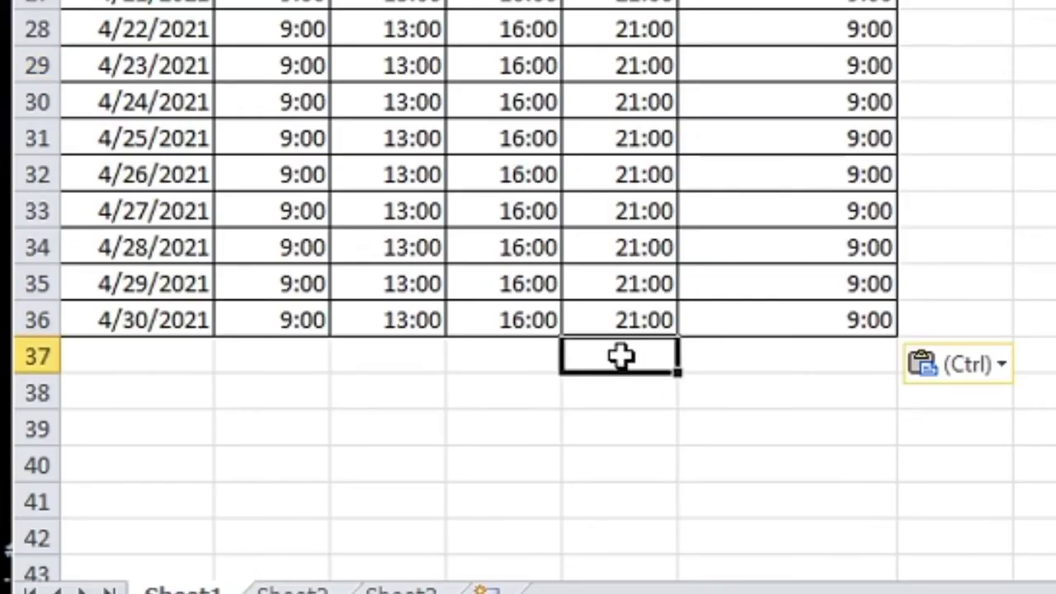
pyautogui.write('Total')
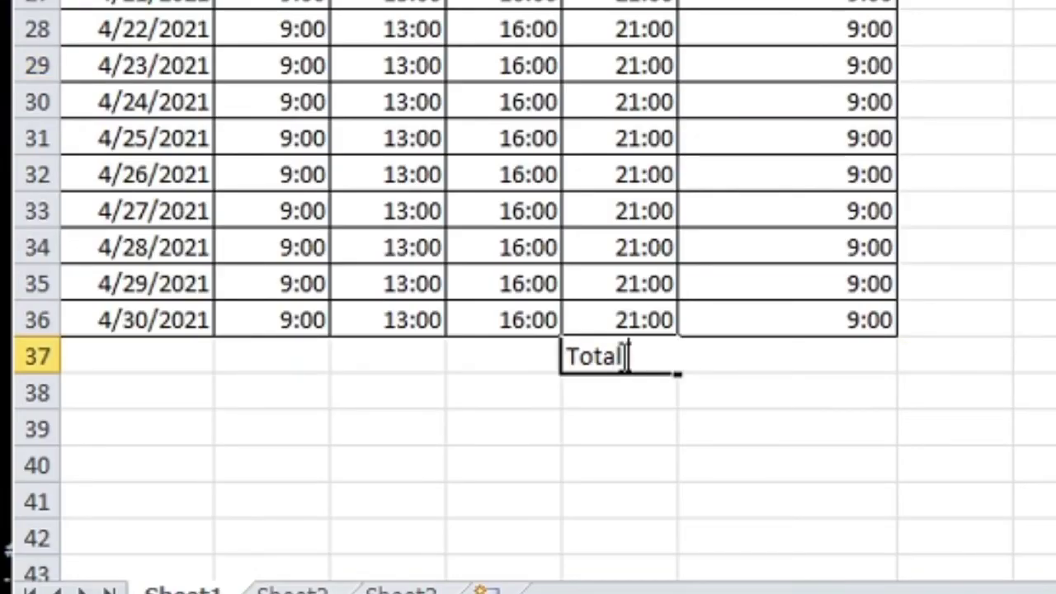
pyautogui.write(' Working')
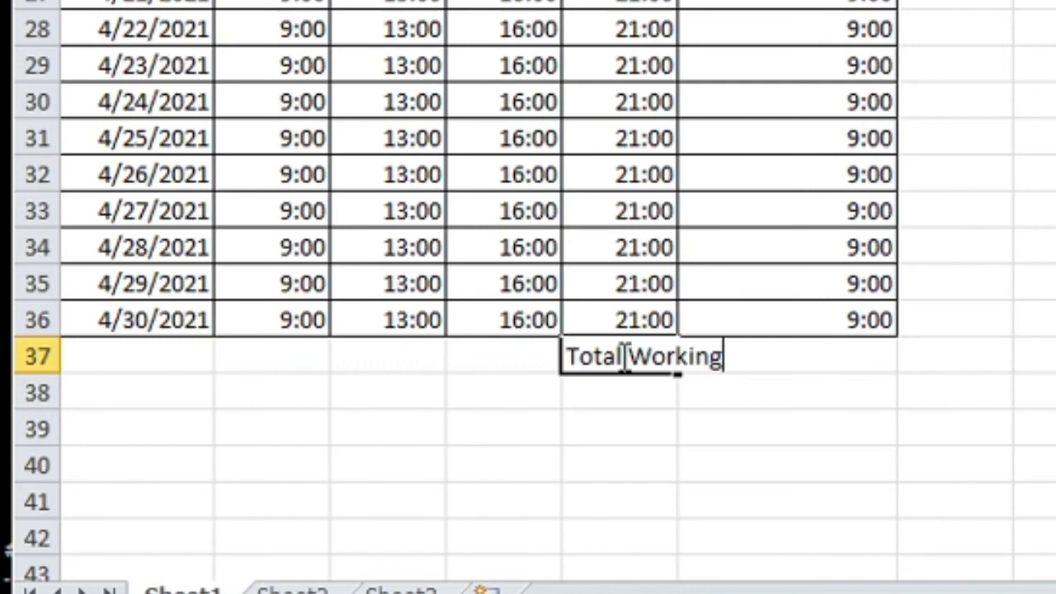
pyautogui.write(' Hours')
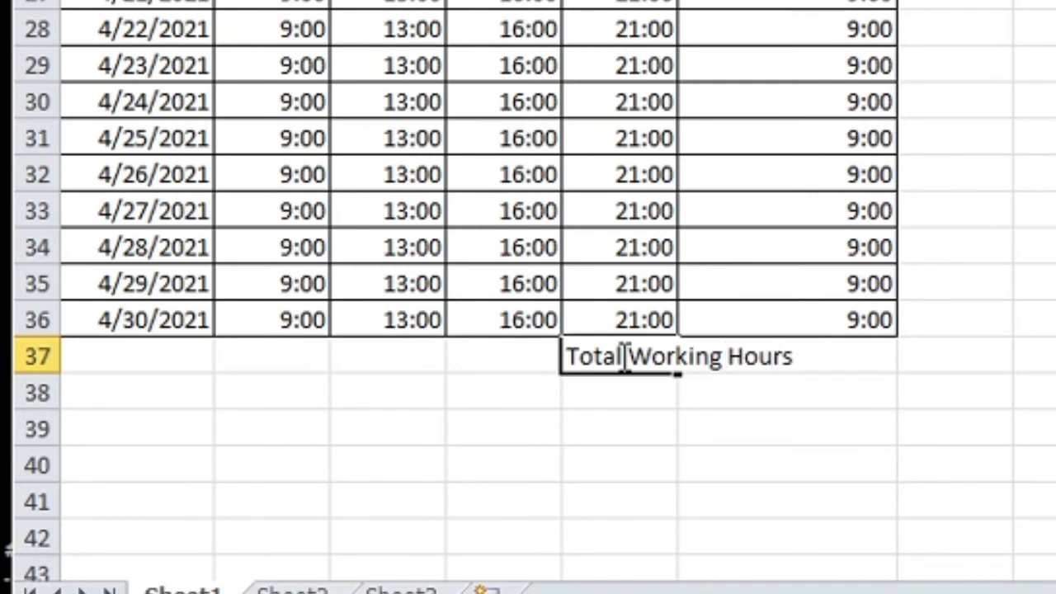
pyautogui.click(631, 534)
pyautogui.click(618, 358)
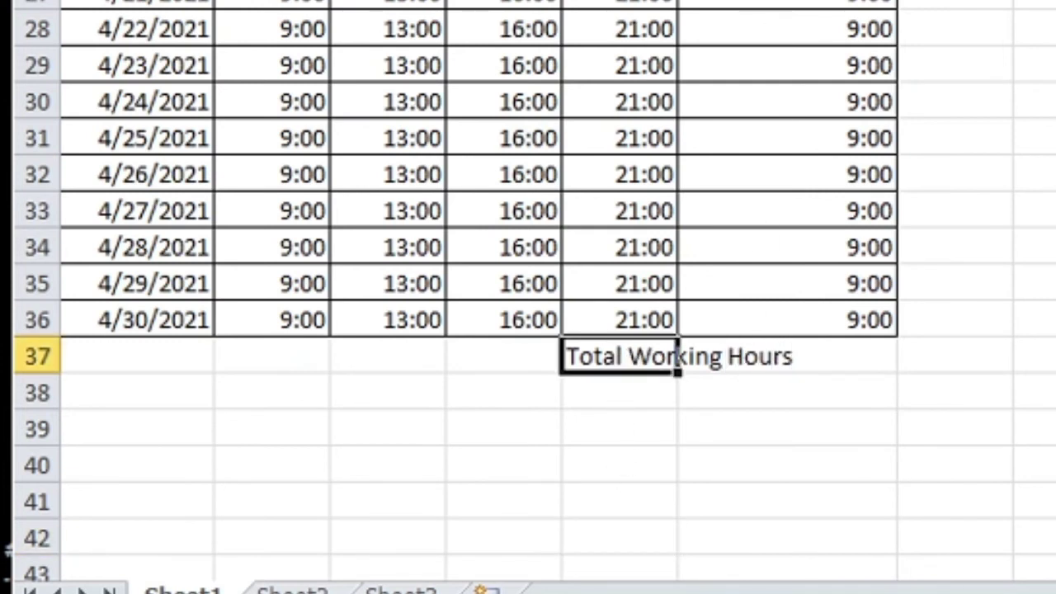
pyautogui.hotkey('alt', 'h')
pyautogui.press('w')
# Step: Enter =SUM(F7:F36) in F37 for the monthly total
pyautogui.click(800, 378)
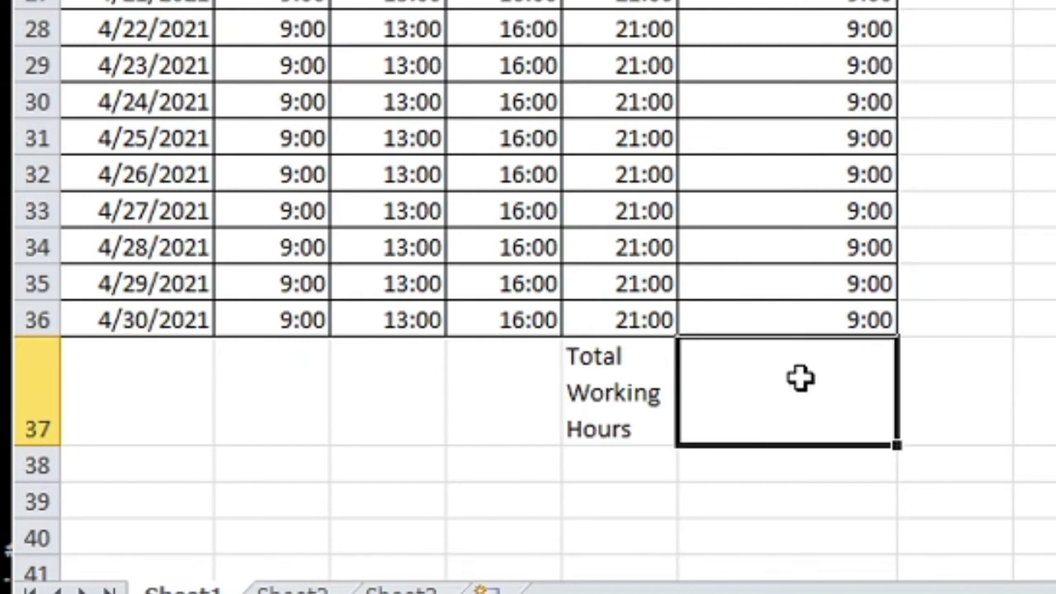
pyautogui.write('=sum(')
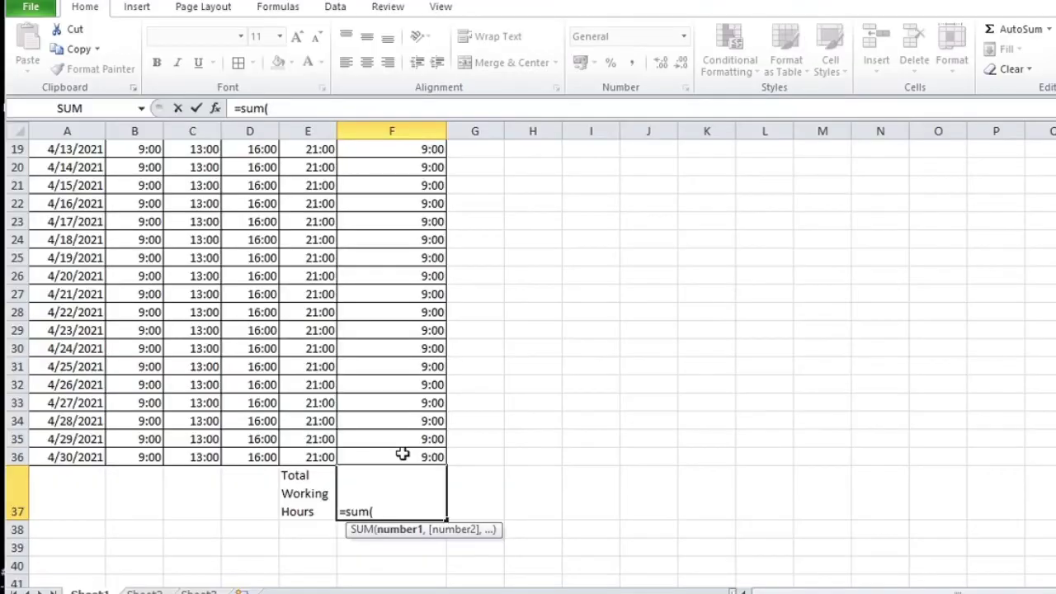
pyautogui.moveTo(800, 320); pyautogui.dragTo(815, 0)
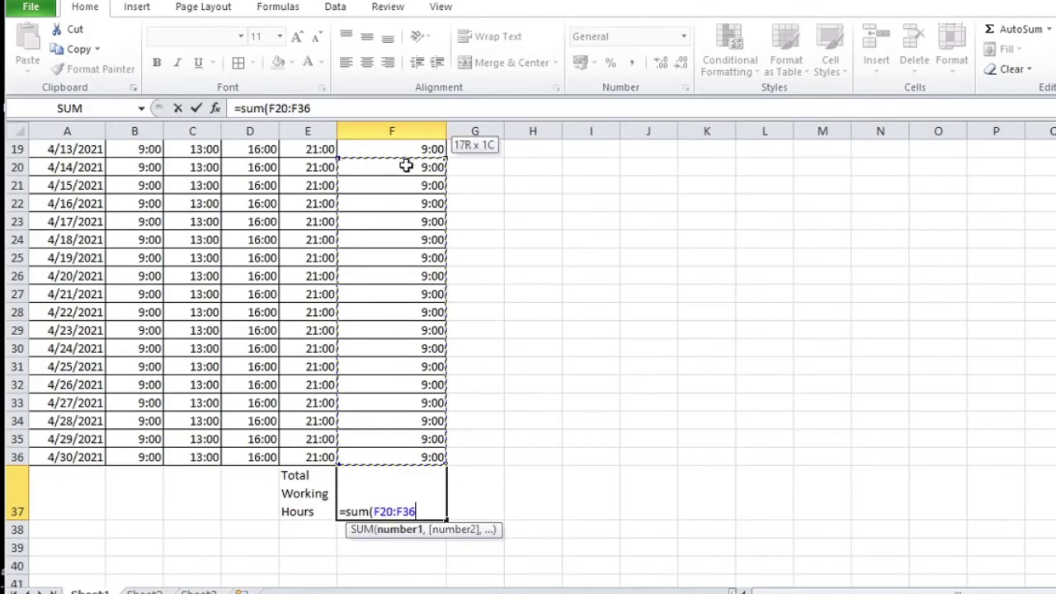
pyautogui.moveTo(406, 165); pyautogui.dragTo(406, 222)
pyautogui.press('Return')
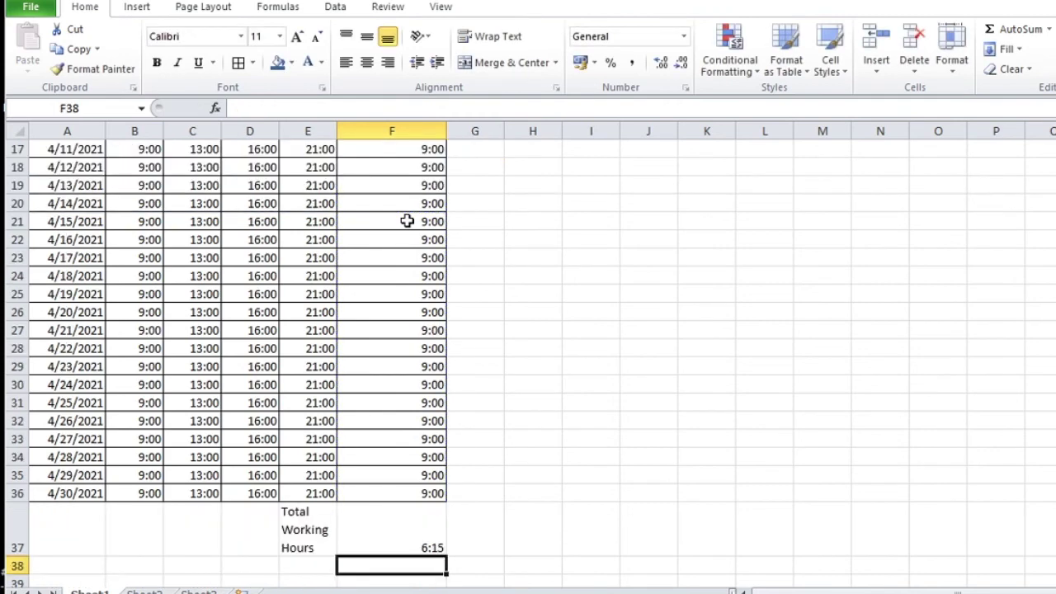
# Step: Apply the custom [h]:mm:ss number format to F37, showing 270:15:00
pyautogui.click(416, 548)
pyautogui.rightClick(419, 543)
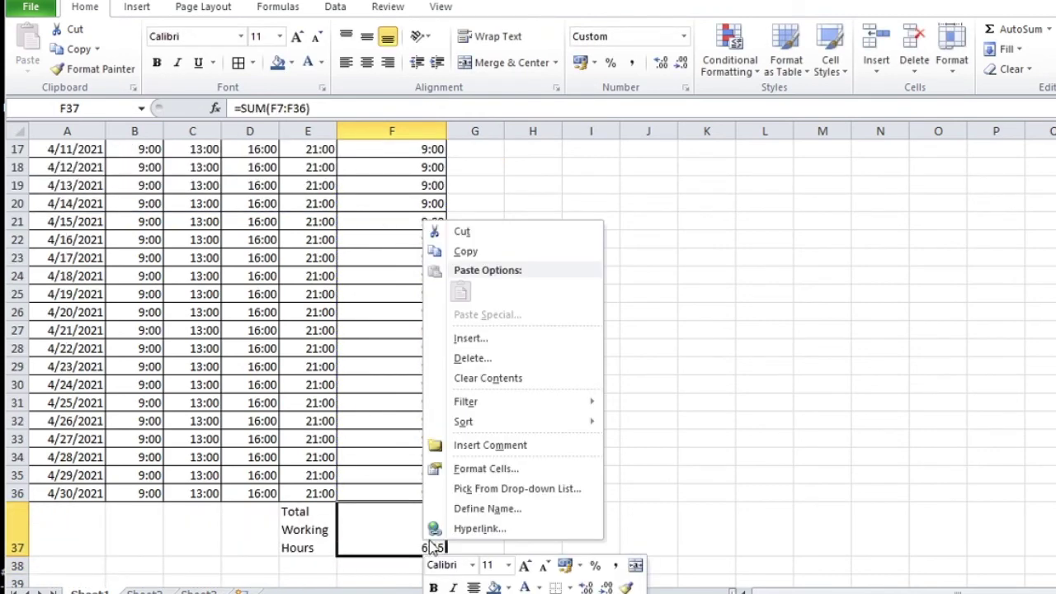
pyautogui.click(502, 469)
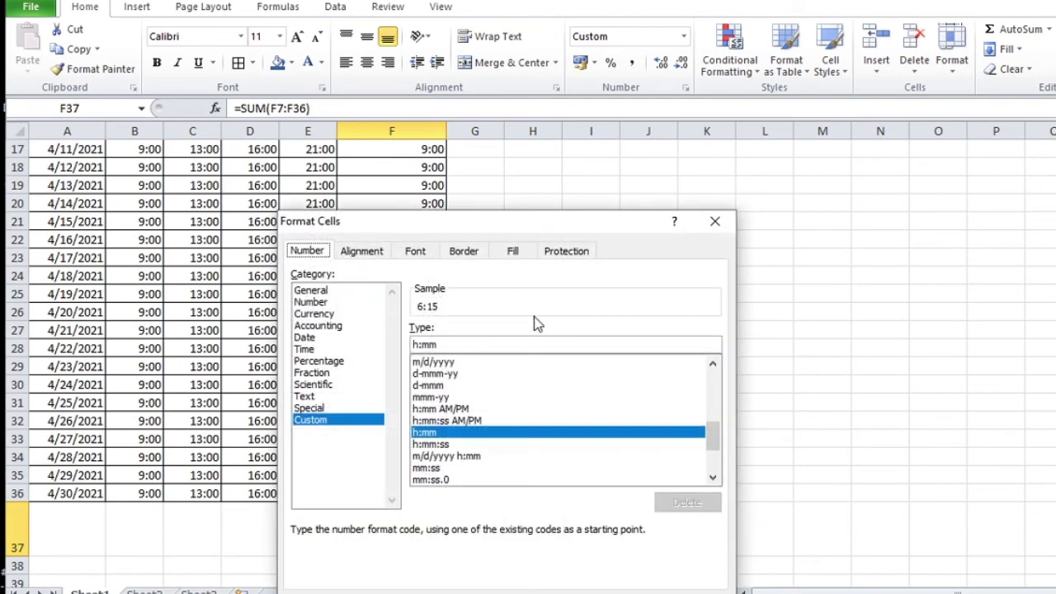
pyautogui.scroll(-2, 502, 443)
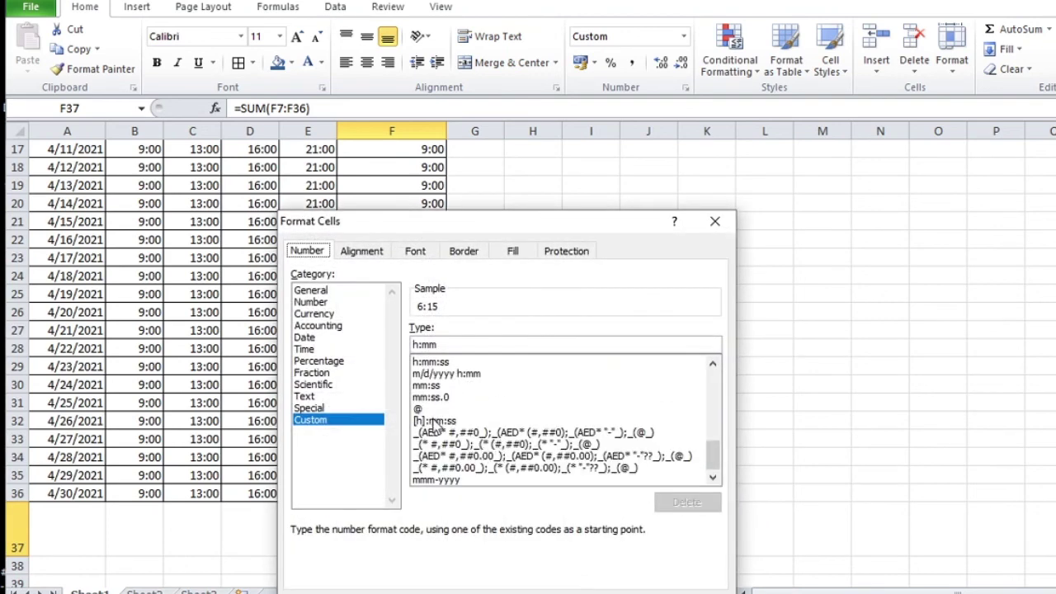
pyautogui.click(436, 422)
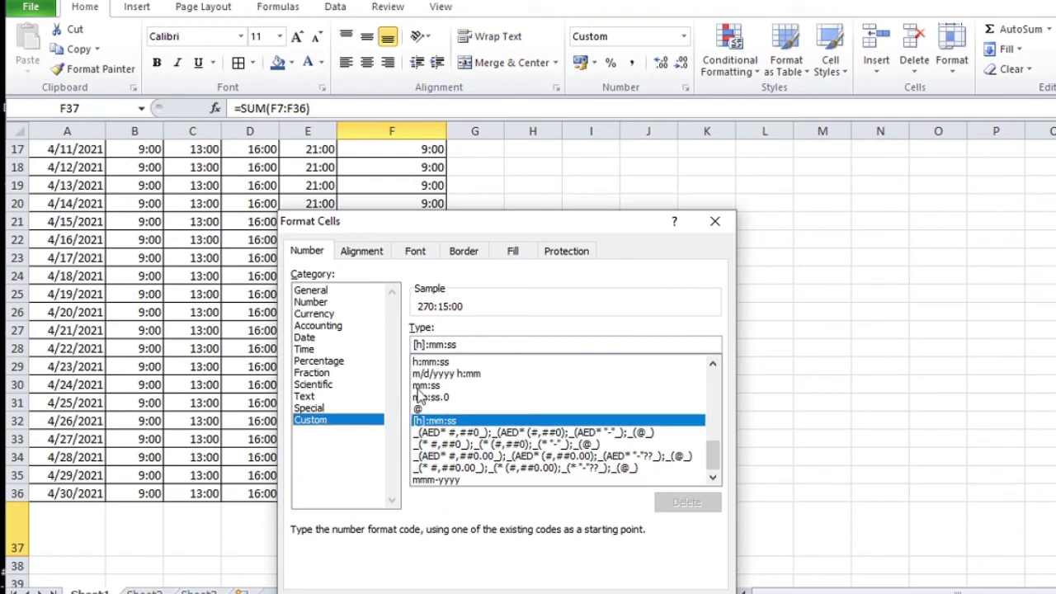
pyautogui.press('Return')
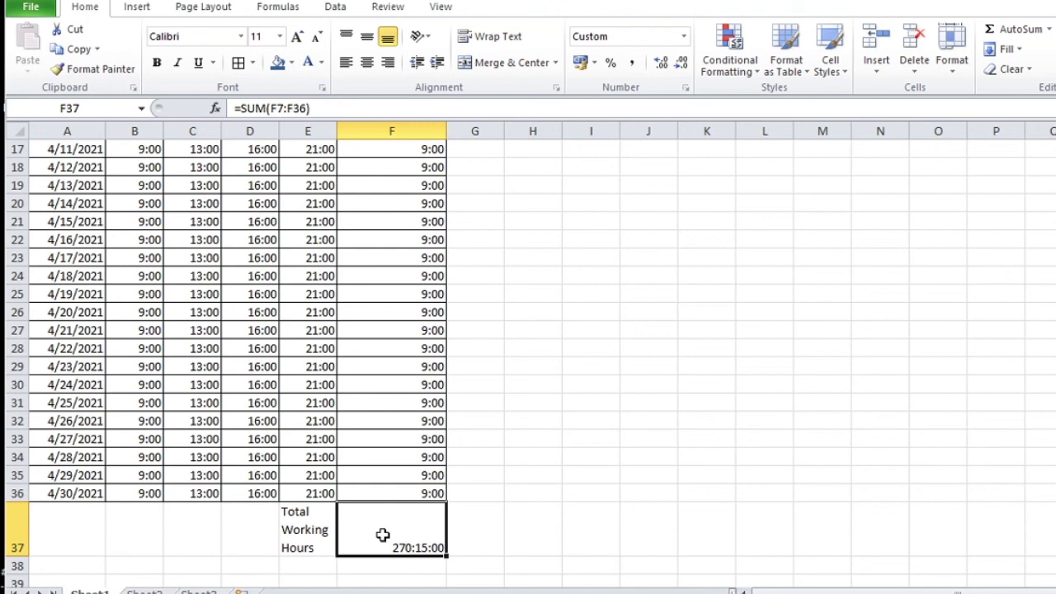
# Step: Give E37:F37 a red fill with white, centred text
pyautogui.moveTo(329, 532); pyautogui.dragTo(388, 532)
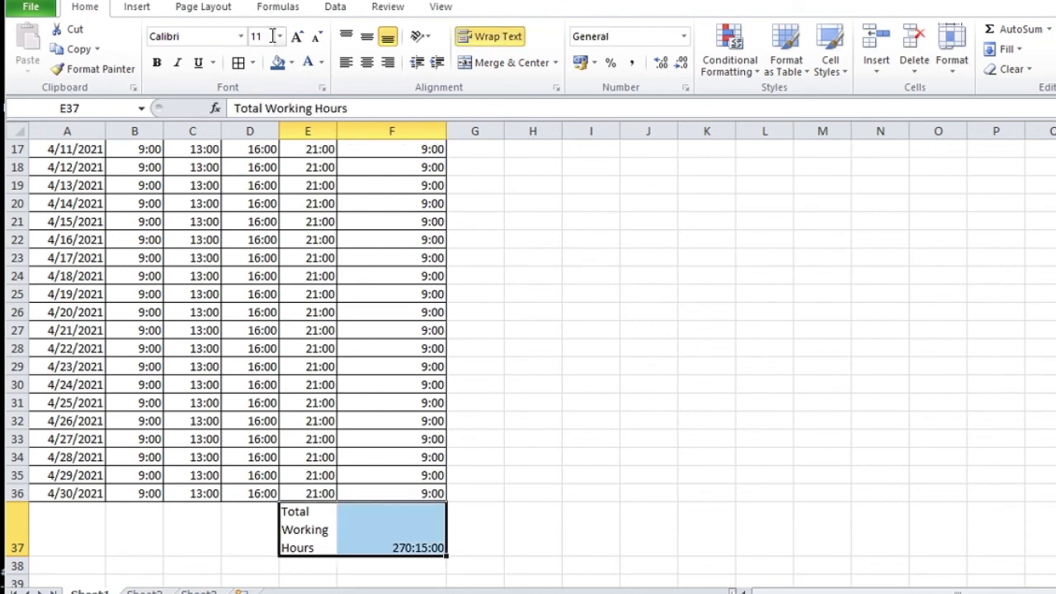
pyautogui.click(291, 64)
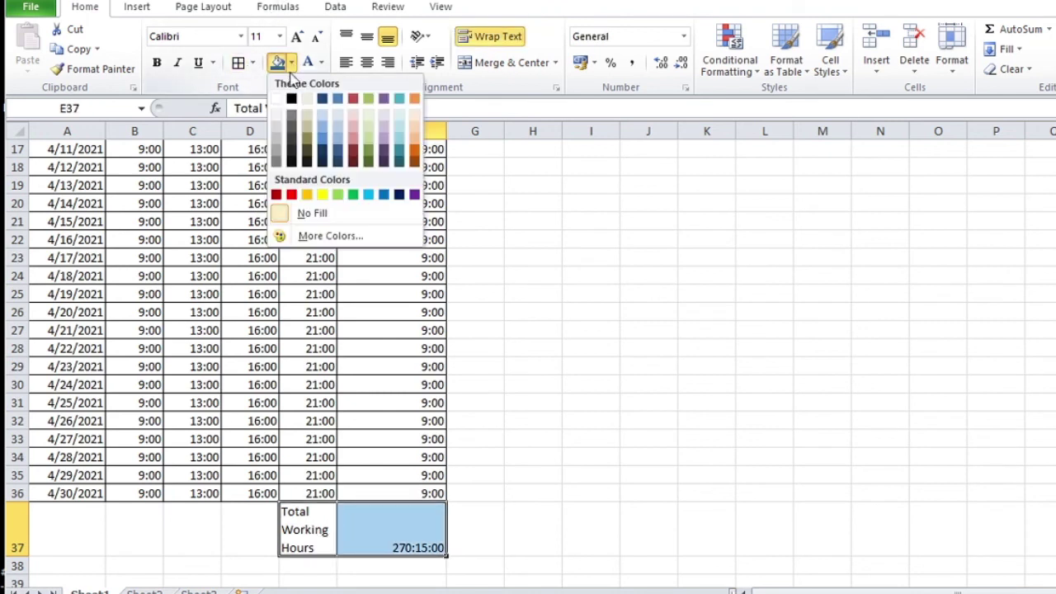
pyautogui.click(292, 194)
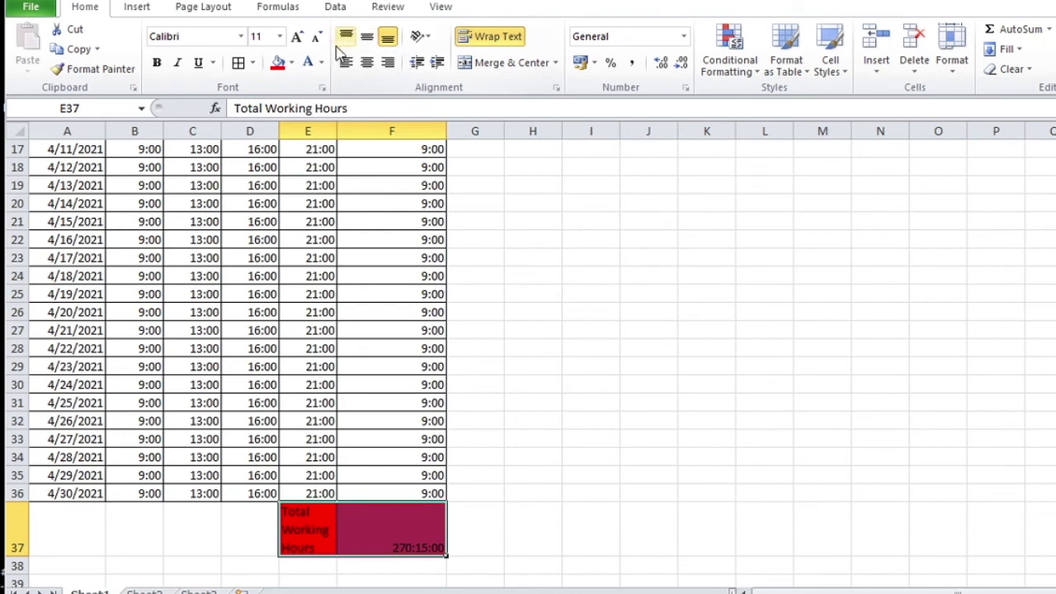
pyautogui.click(308, 62)
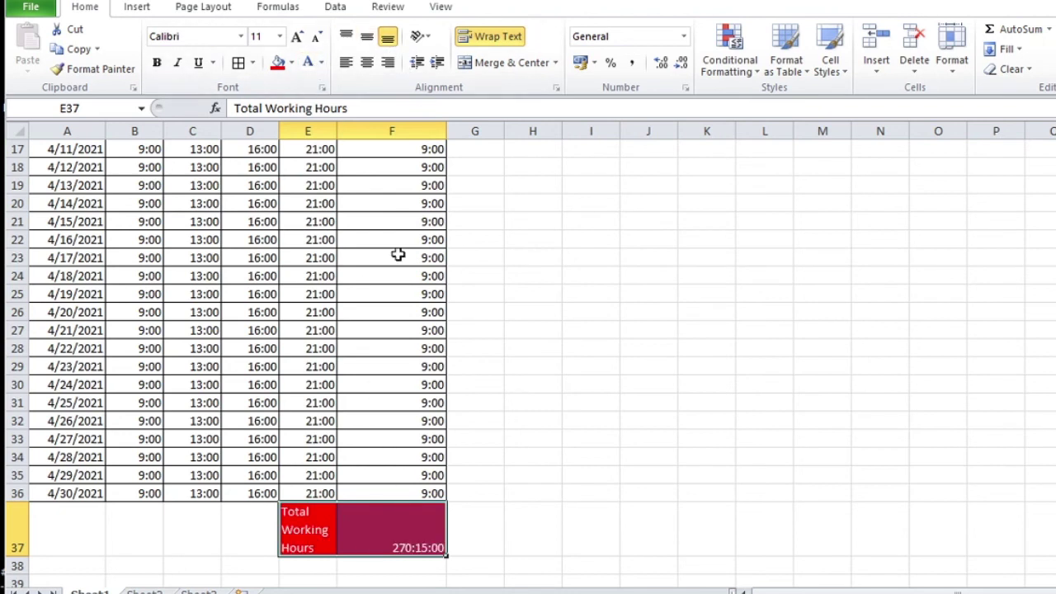
pyautogui.click(367, 63)
pyautogui.click(565, 542)
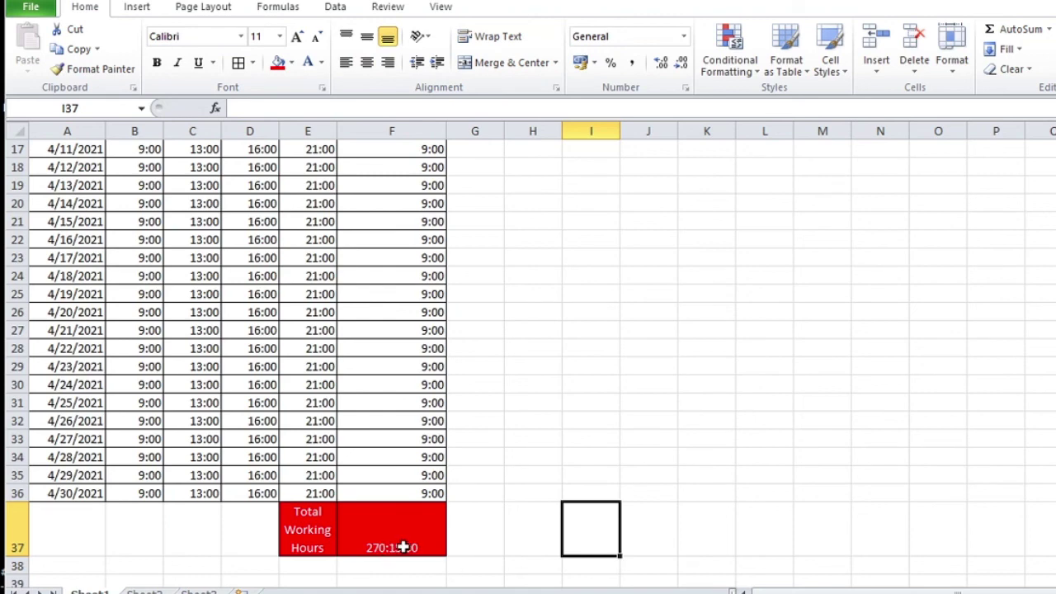
pyautogui.scroll(5, 401, 526)
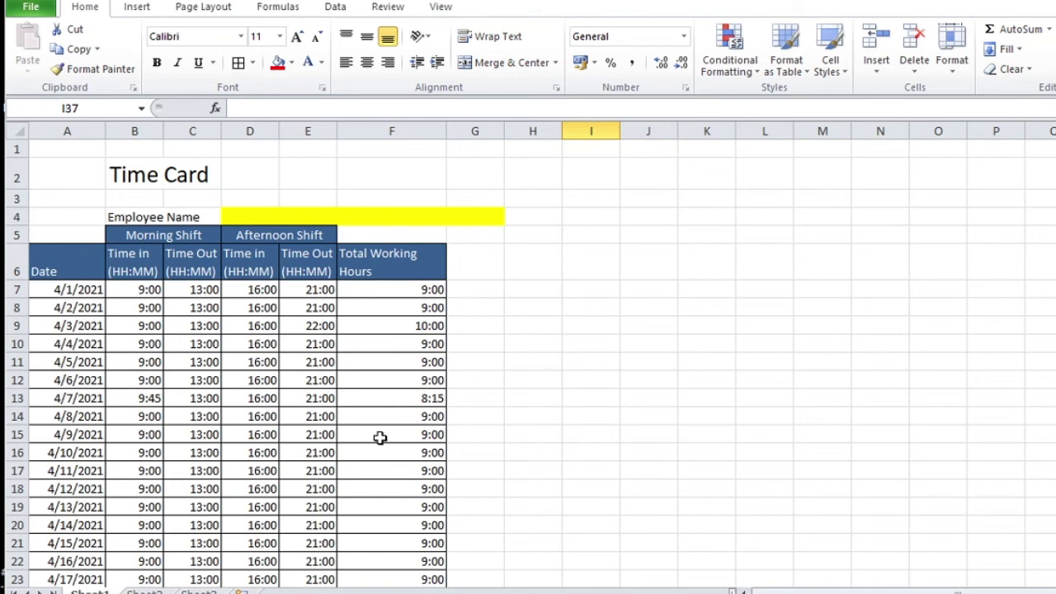
pyautogui.scroll(-6, 379, 438)
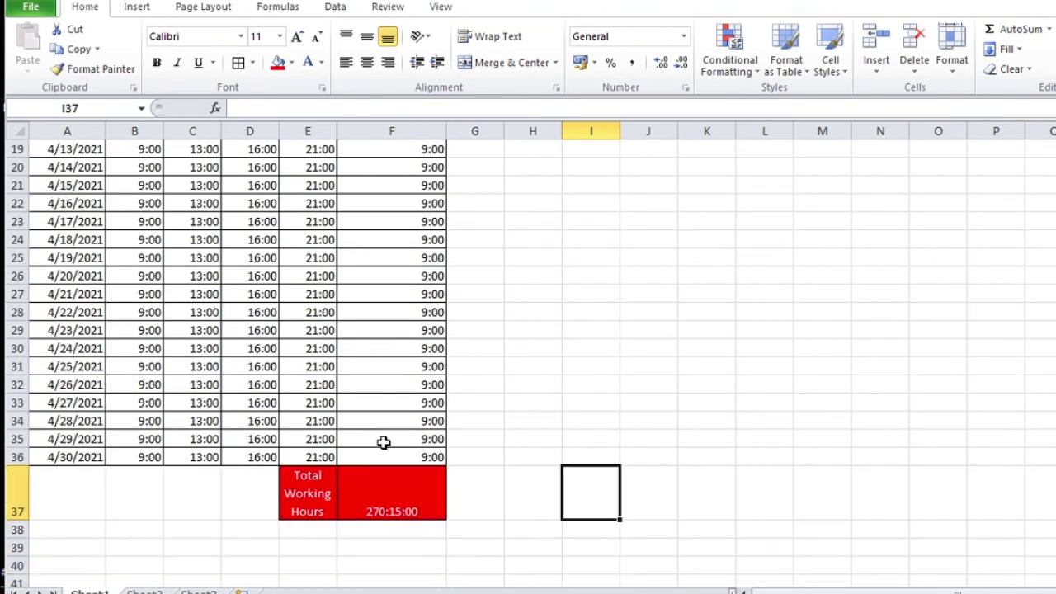
pyautogui.scroll(3, 355, 454)
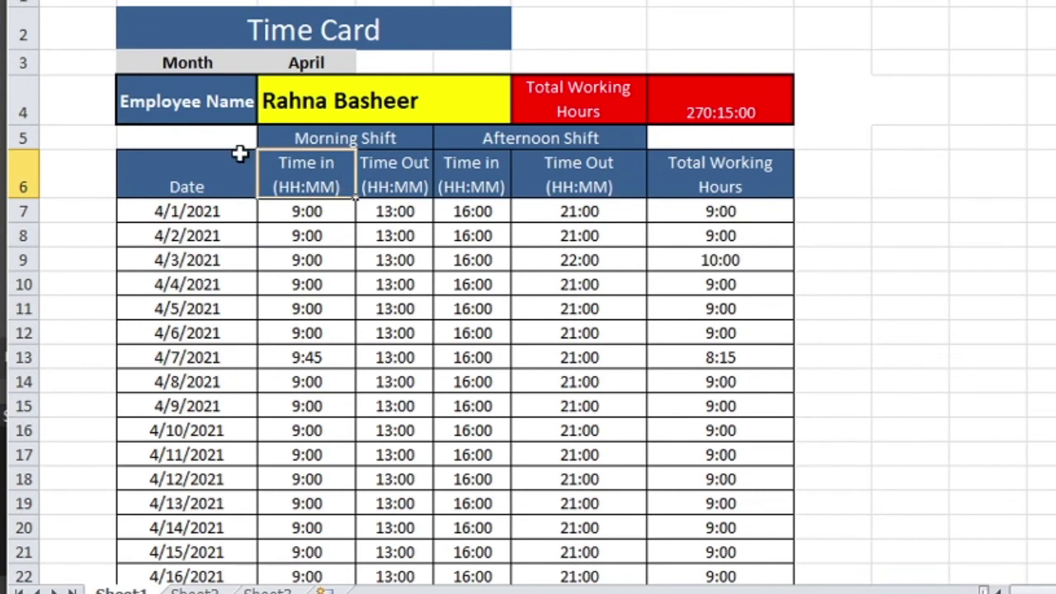
pyautogui.click(221, 29)
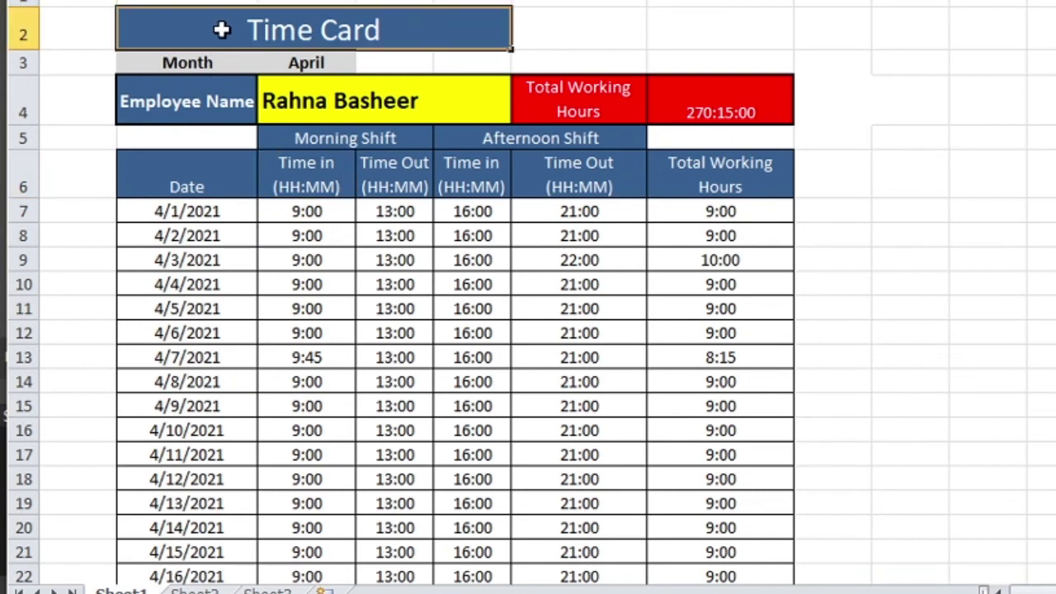
pyautogui.click(247, 64)
pyautogui.click(292, 64)
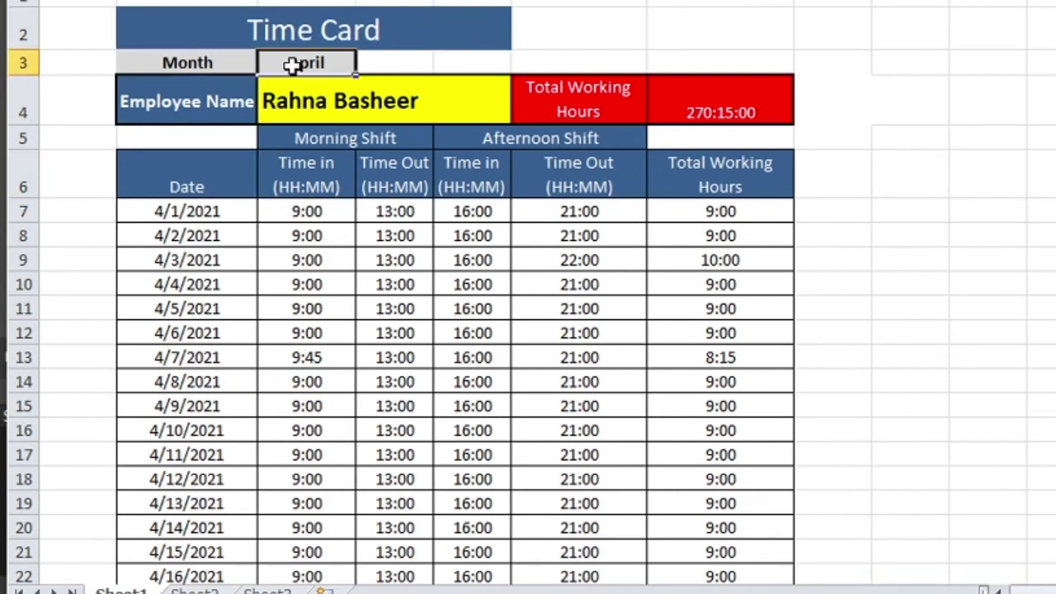
pyautogui.click(224, 104)
pyautogui.click(703, 106)
pyautogui.click(199, 190)
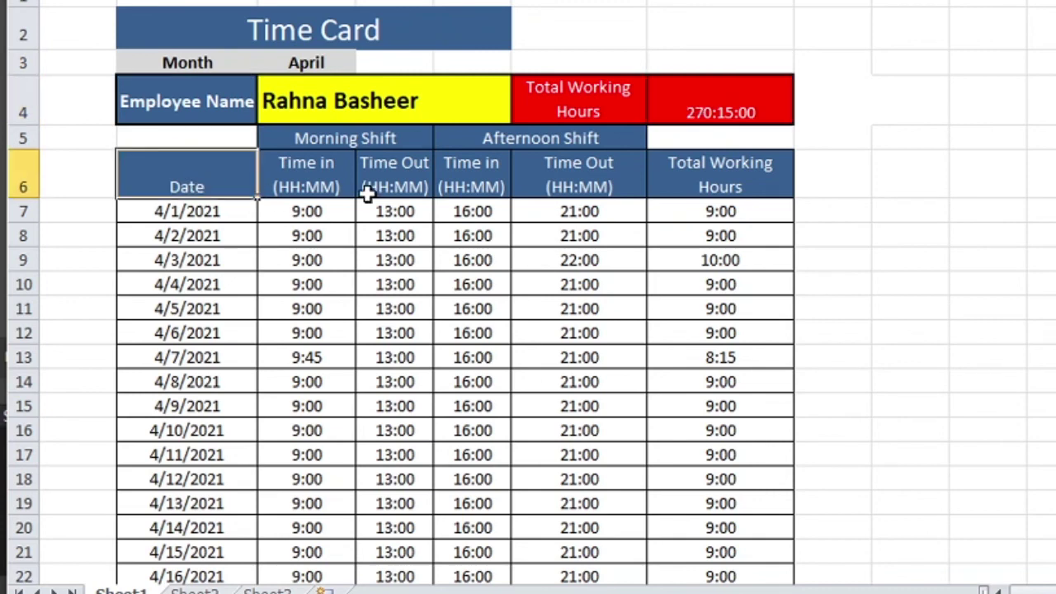
pyautogui.click(338, 184)
pyautogui.click(396, 185)
pyautogui.click(496, 187)
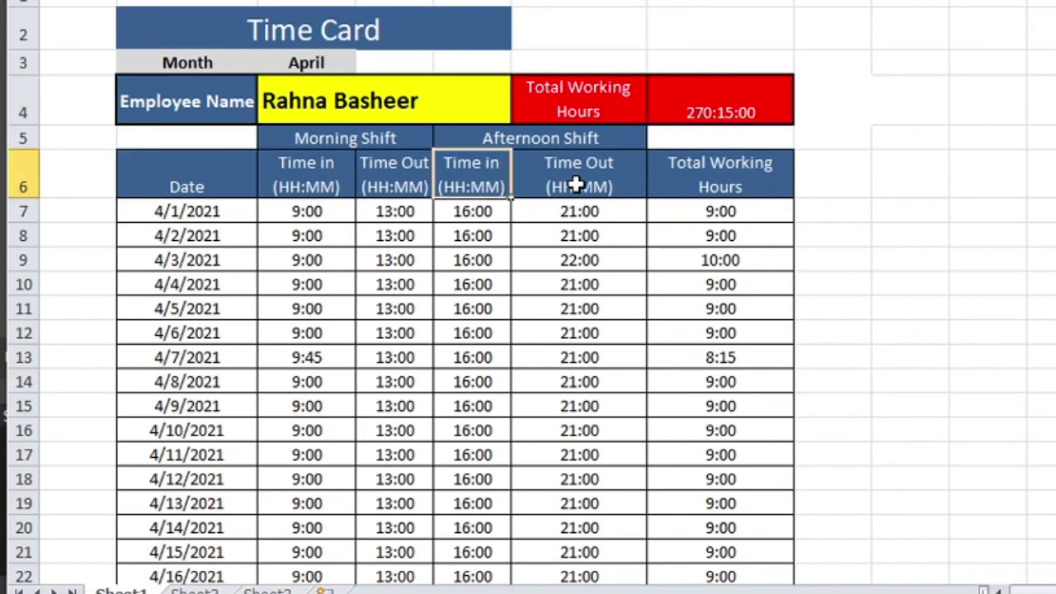
pyautogui.click(601, 184)
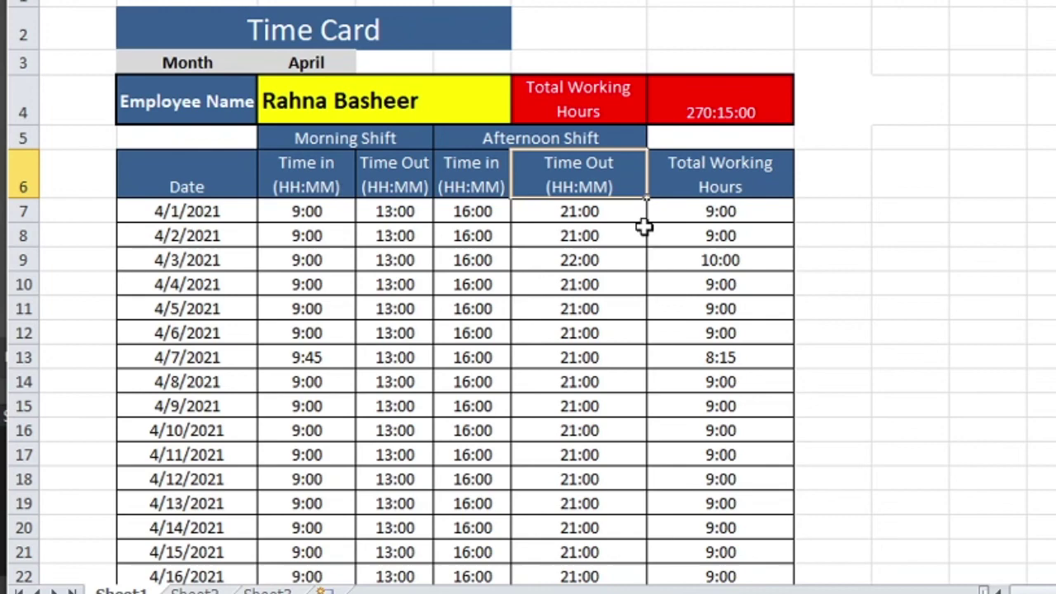
pyautogui.click(702, 179)
pyautogui.scroll(-1, 600, 288)
pyautogui.scroll(-5, 600, 288)
pyautogui.scroll(6, 591, 297)
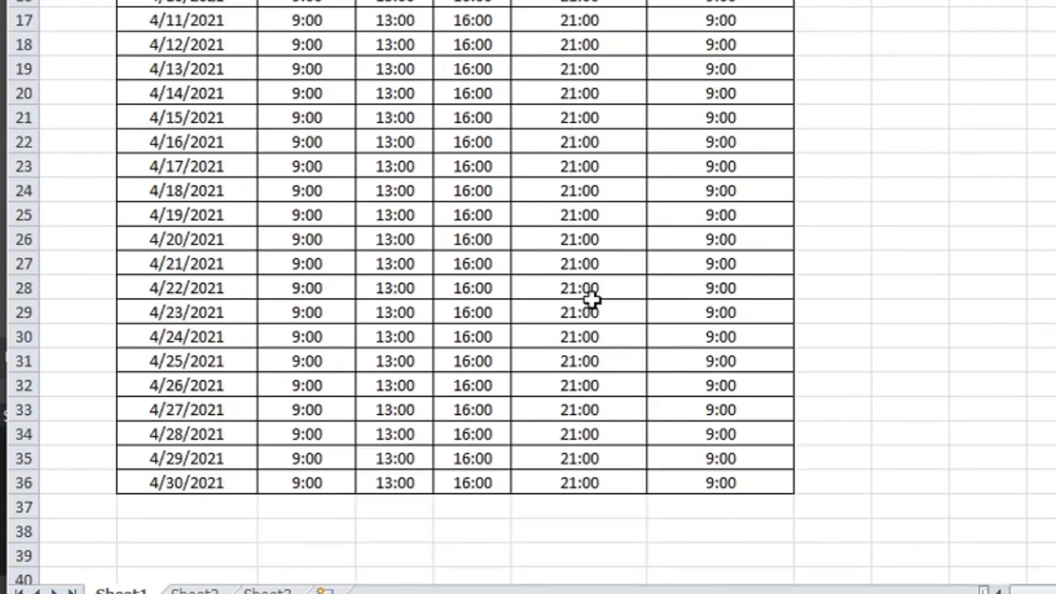